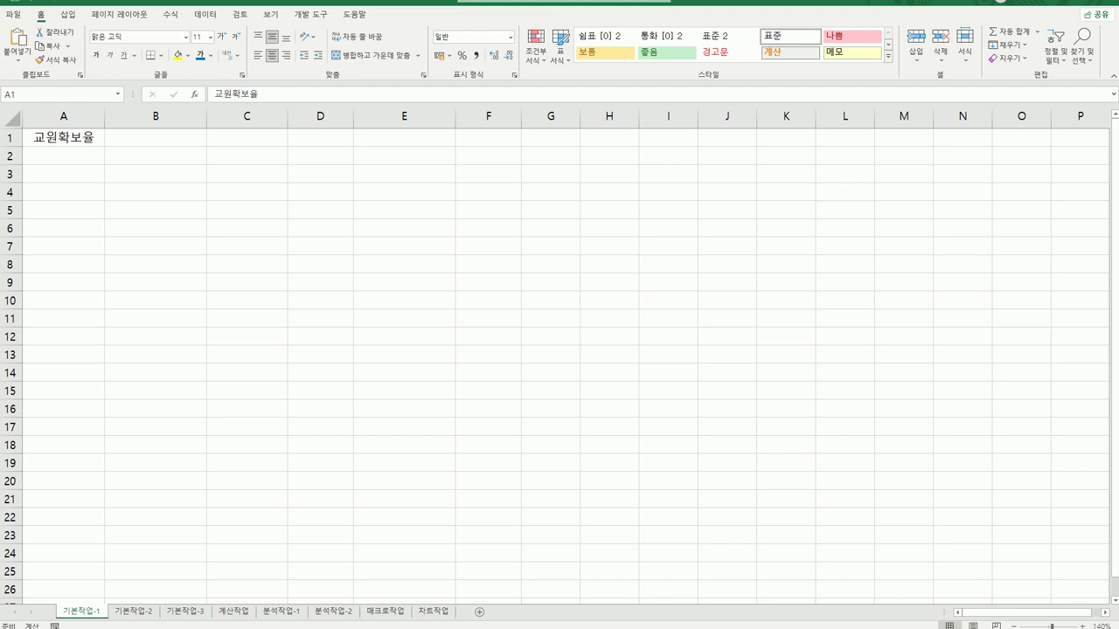
pyautogui.click(73, 176)
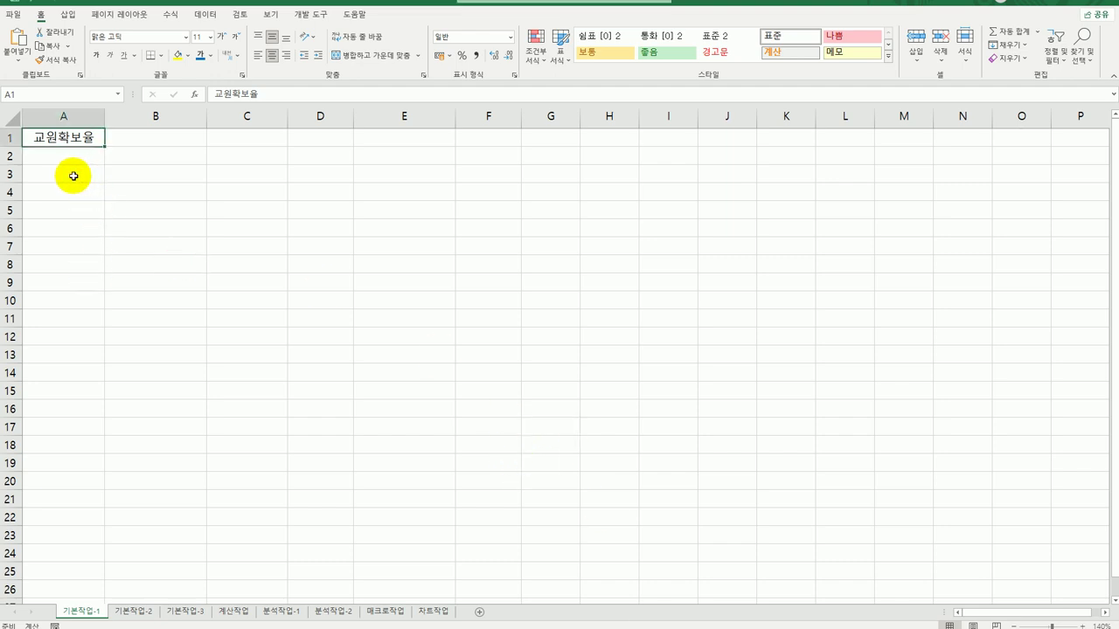
pyautogui.moveTo(73, 175); pyautogui.dragTo(513, 279)
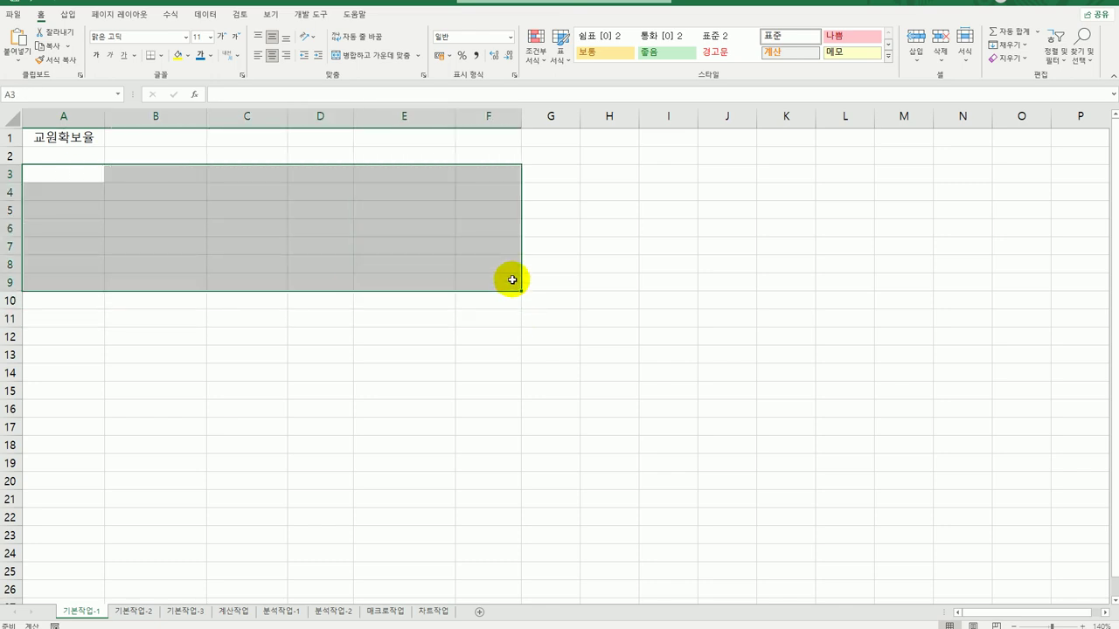
# Step: On the 기본작업-2 sheet, merge and center the title across A1:F1
pyautogui.click(143, 615)
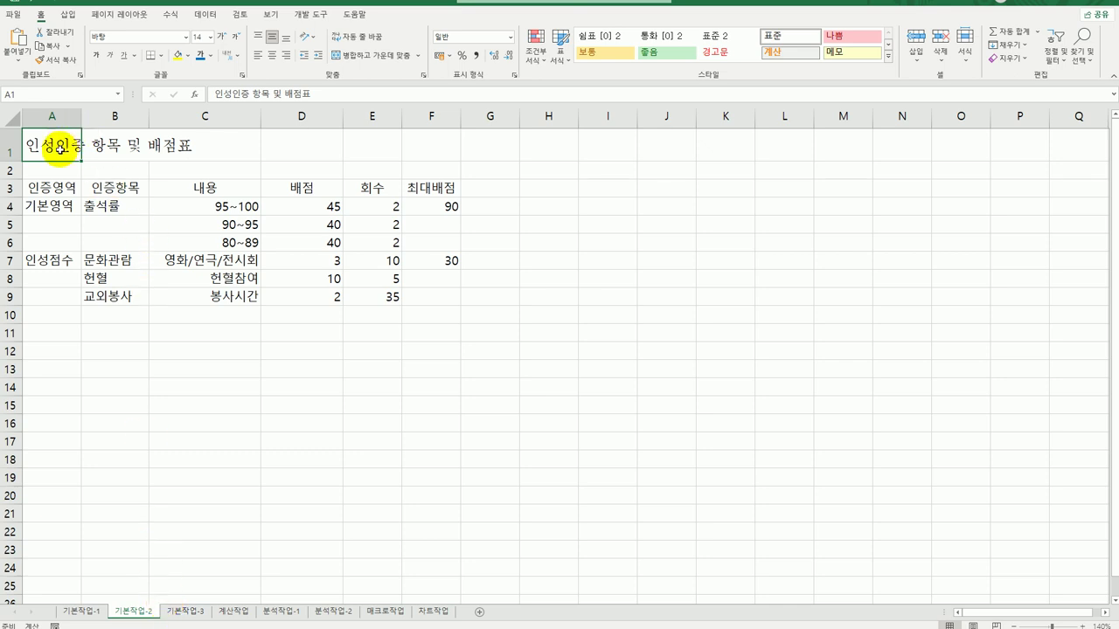
pyautogui.moveTo(59, 149); pyautogui.dragTo(424, 150)
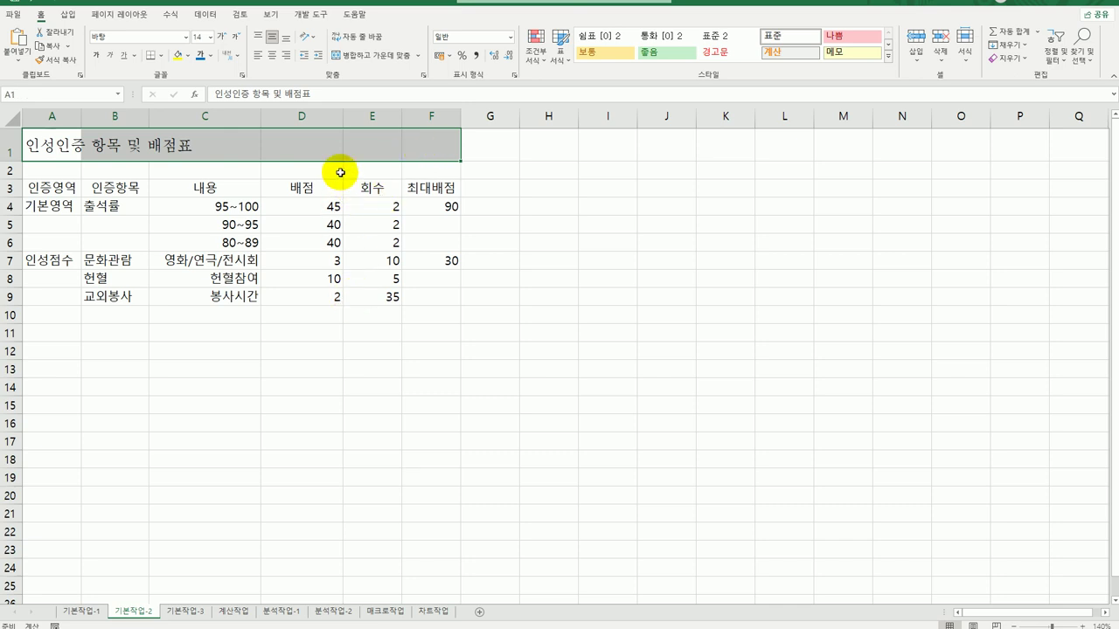
pyautogui.click(358, 63)
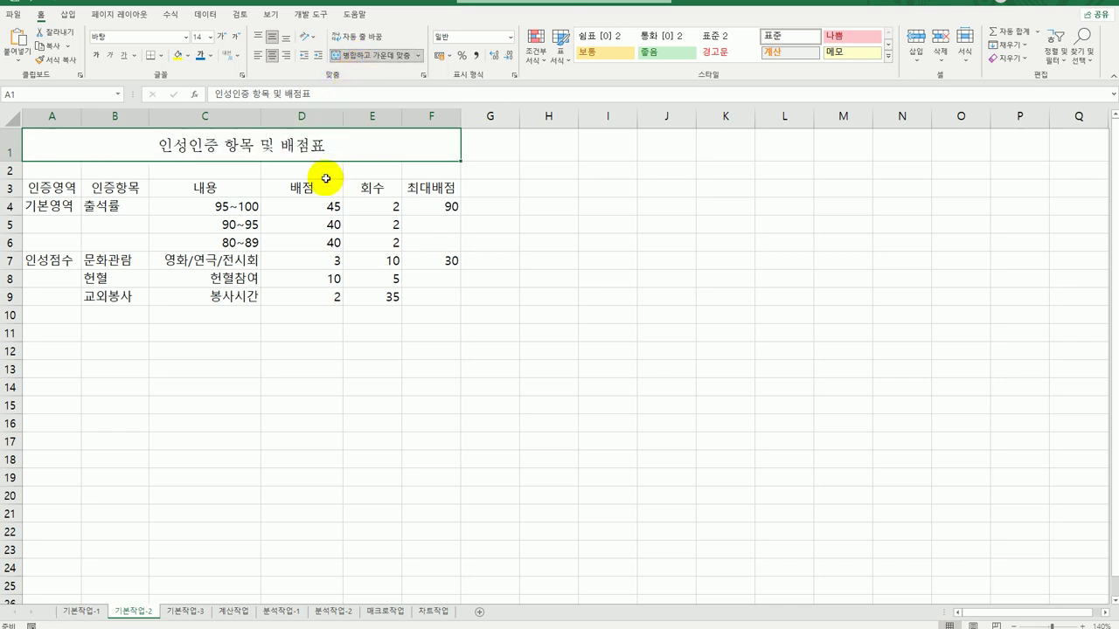
# Step: Set the merged title's font to 맑은 고딕 and its size to 16
pyautogui.click(185, 38)
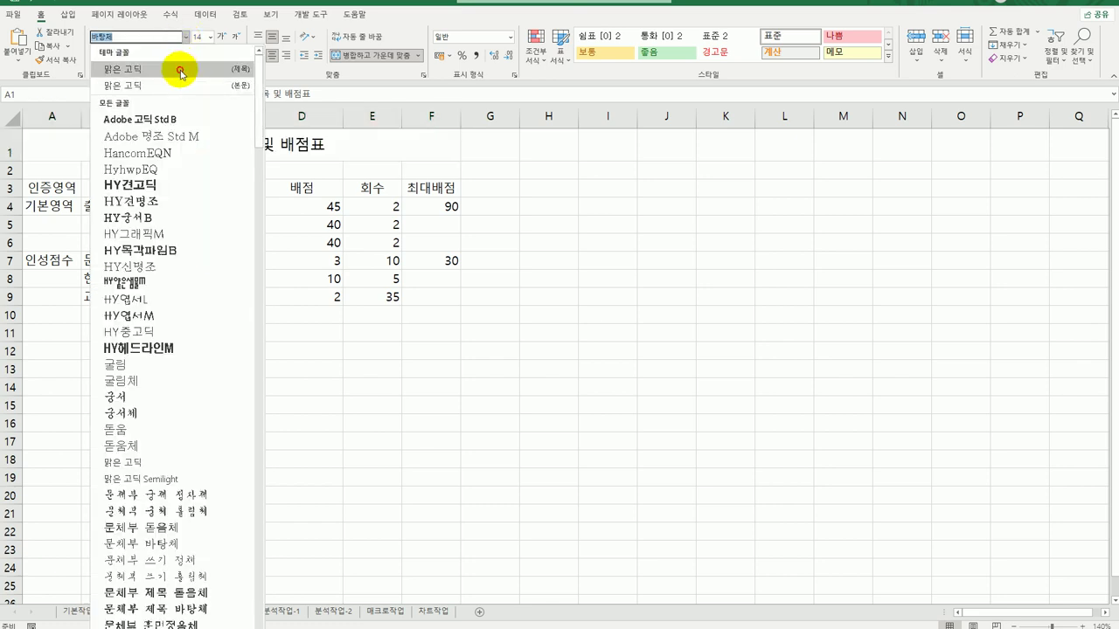
pyautogui.click(181, 72)
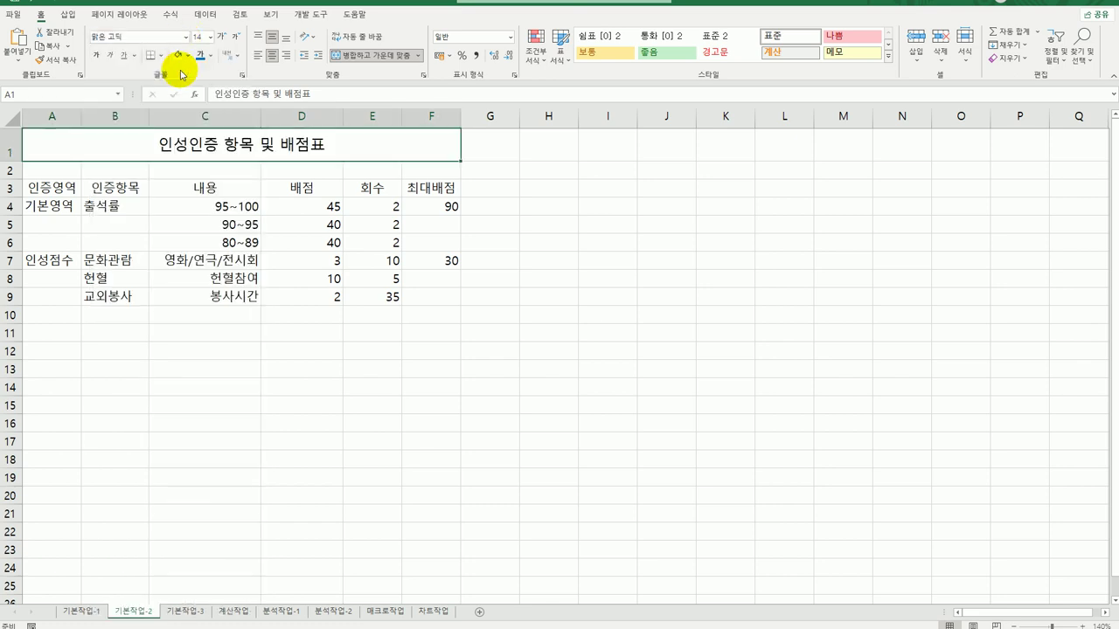
pyautogui.click(210, 37)
pyautogui.click(201, 146)
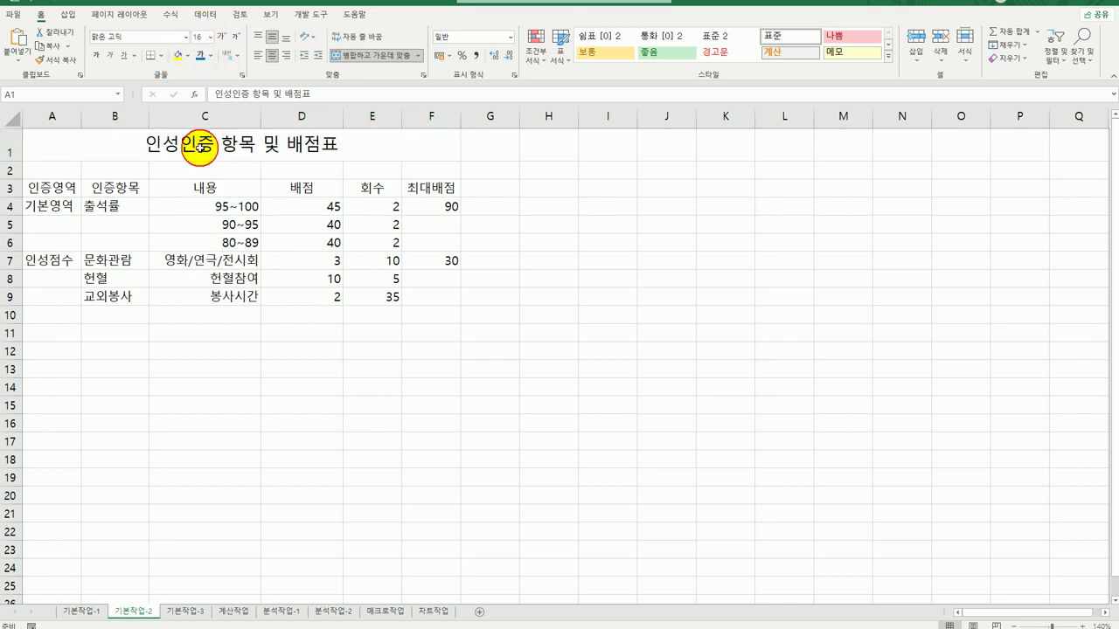
# Step: Make the title in row 1 bold and give it a double underline
pyautogui.click(95, 56)
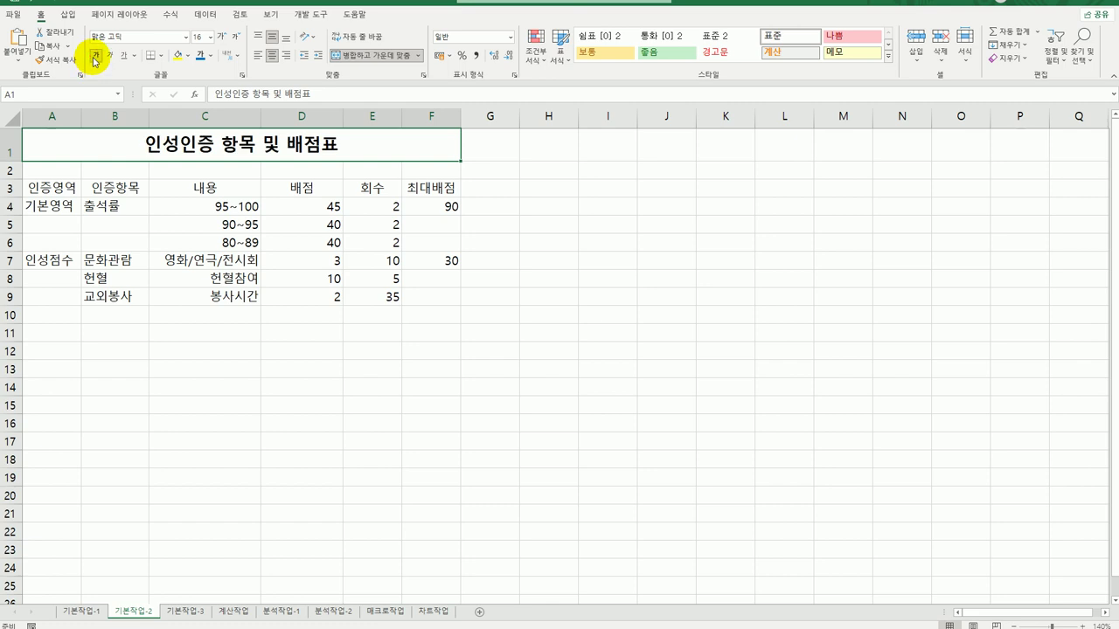
pyautogui.click(134, 55)
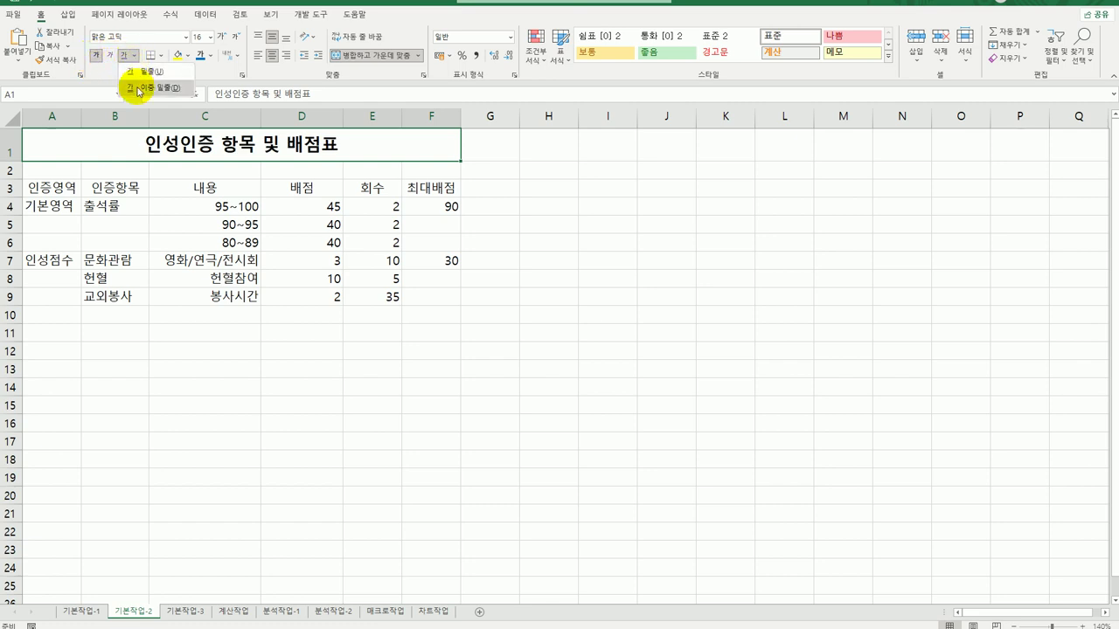
pyautogui.click(137, 89)
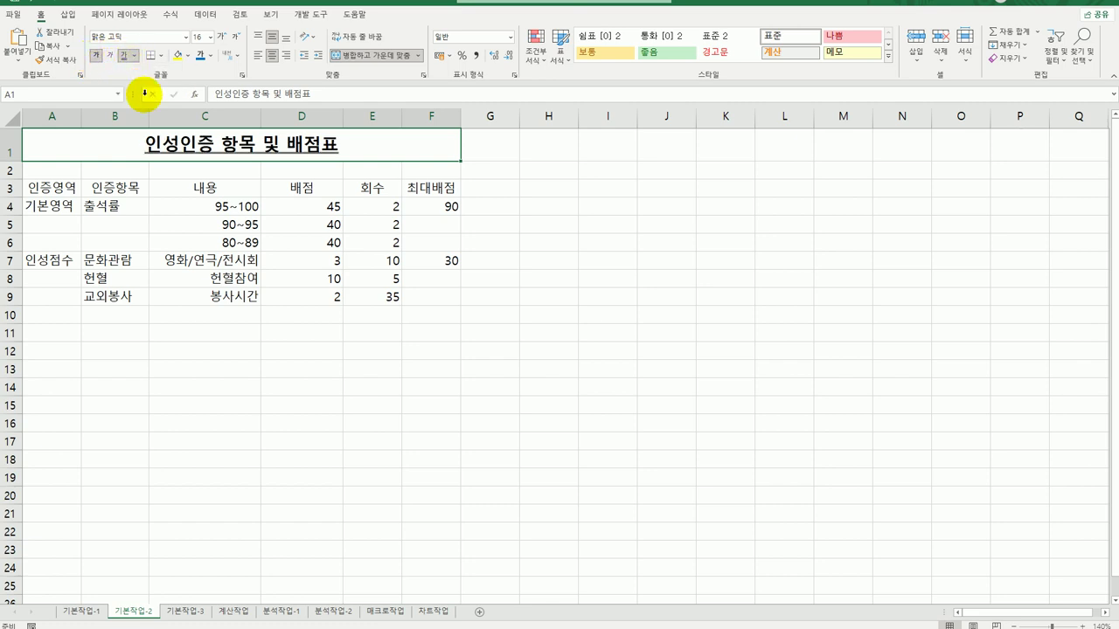
pyautogui.click(542, 423)
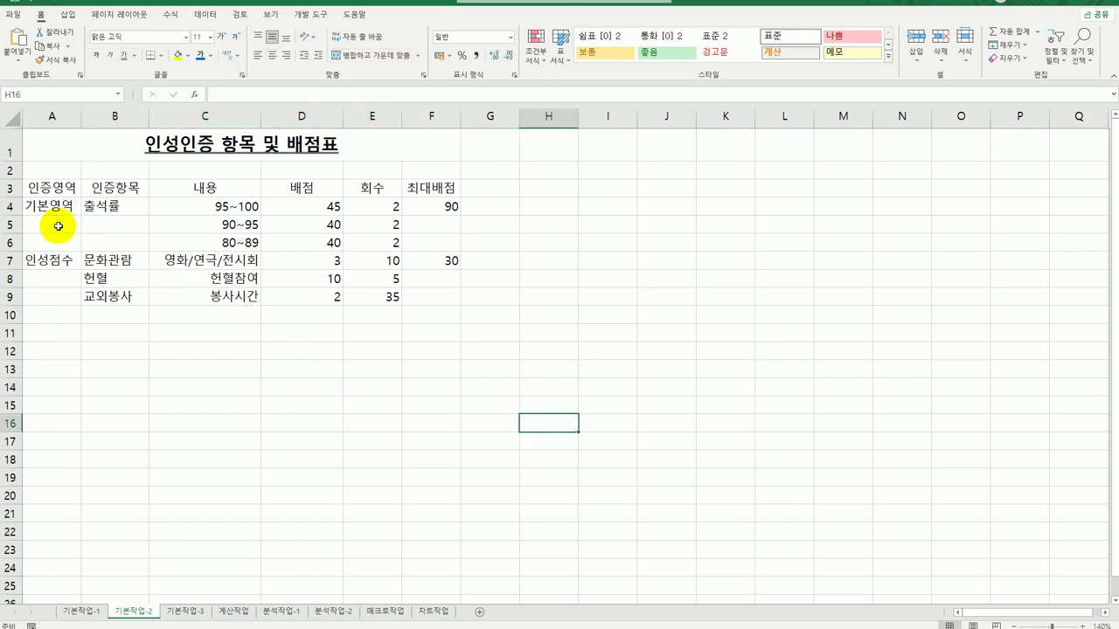
# Step: Merge and center each of the ranges A4:A6, A7:A9, B4:B6, F4:F6 and F7:F9
pyautogui.moveTo(52, 207); pyautogui.dragTo(55, 241)
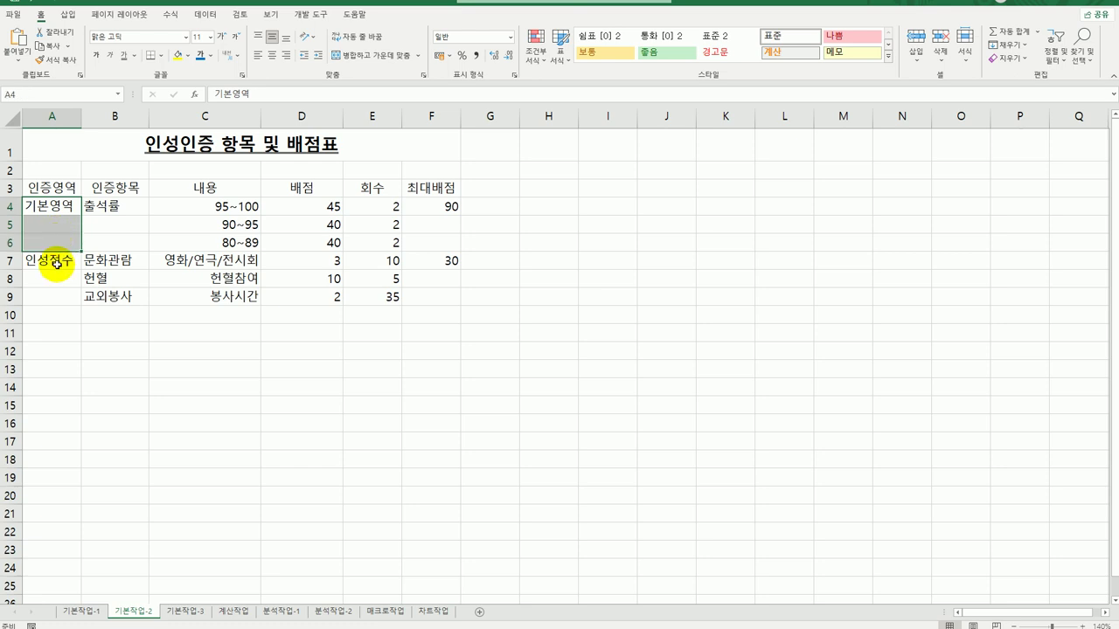
pyautogui.moveTo(56, 266); pyautogui.dragTo(56, 303)
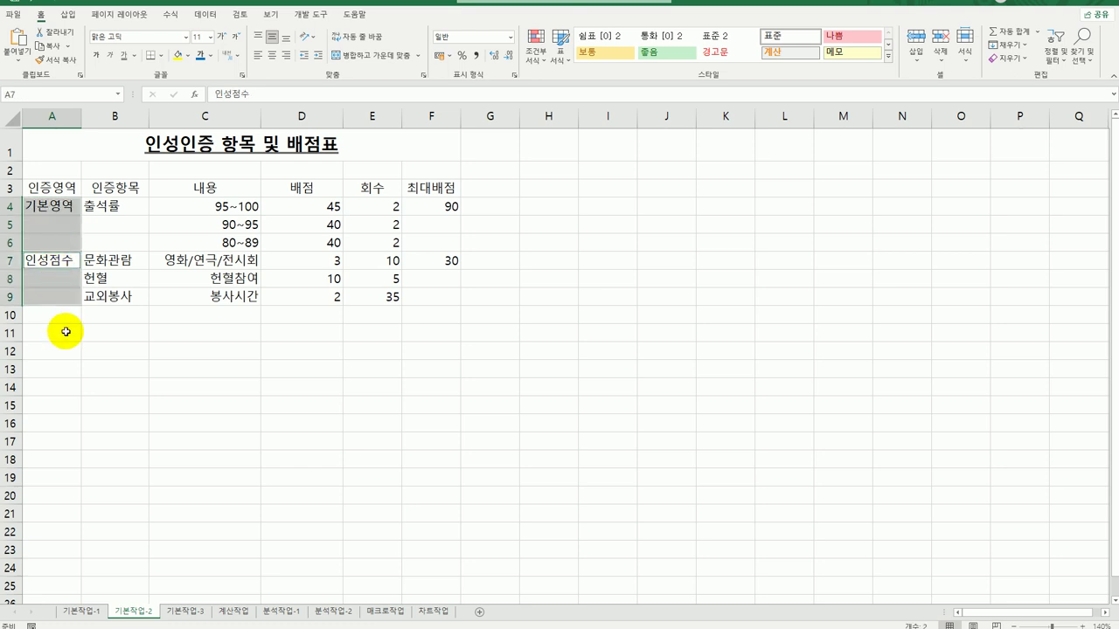
pyautogui.moveTo(109, 208); pyautogui.dragTo(106, 241)
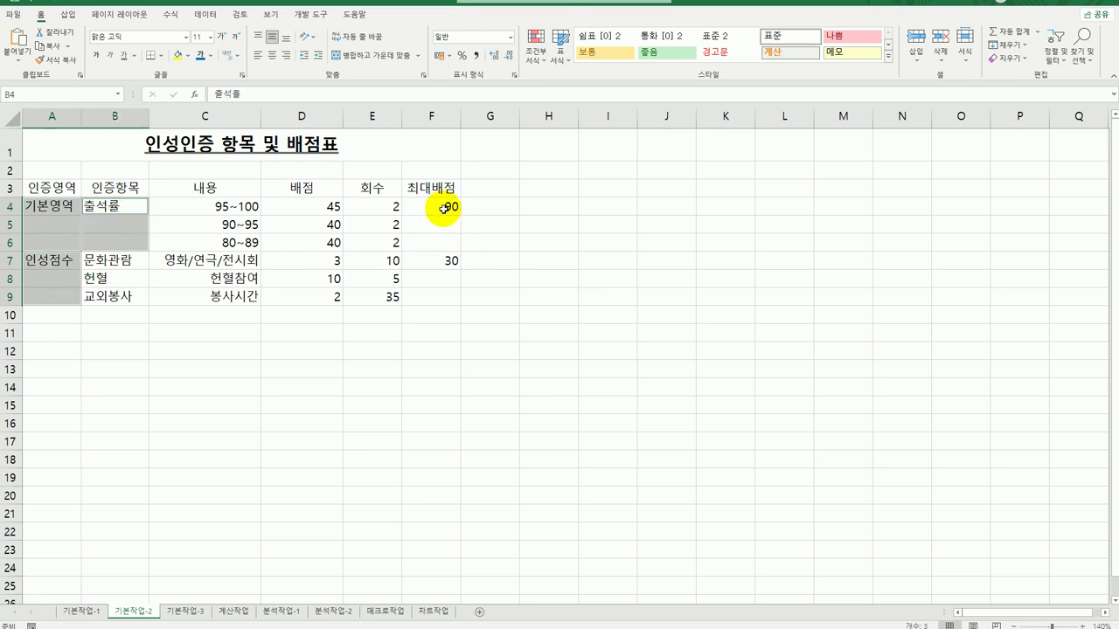
pyautogui.moveTo(448, 210); pyautogui.dragTo(442, 295)
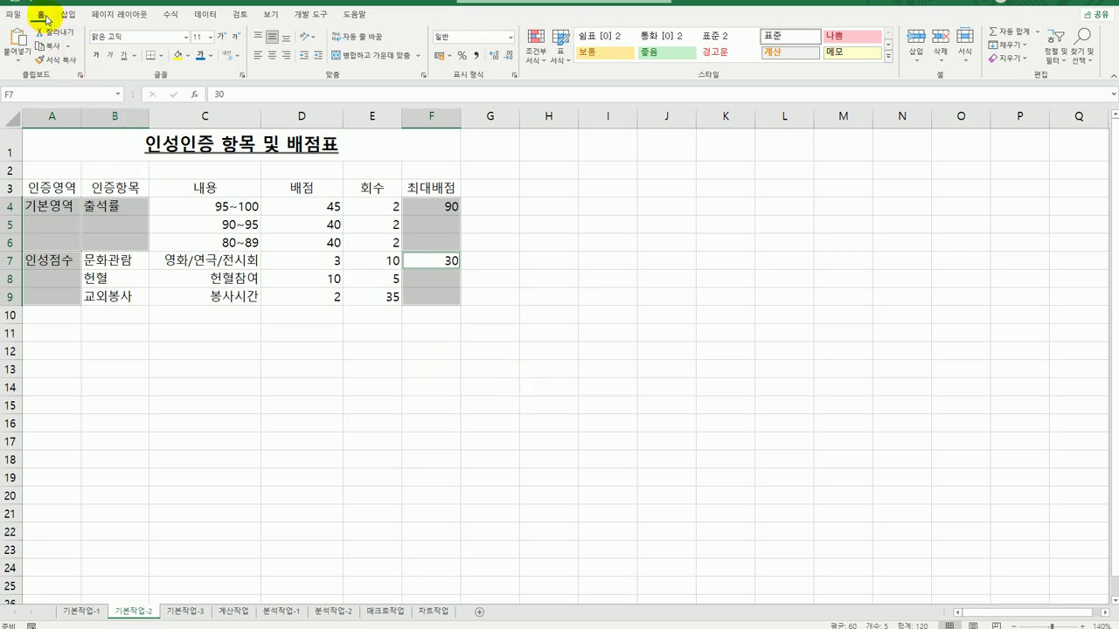
pyautogui.click(366, 59)
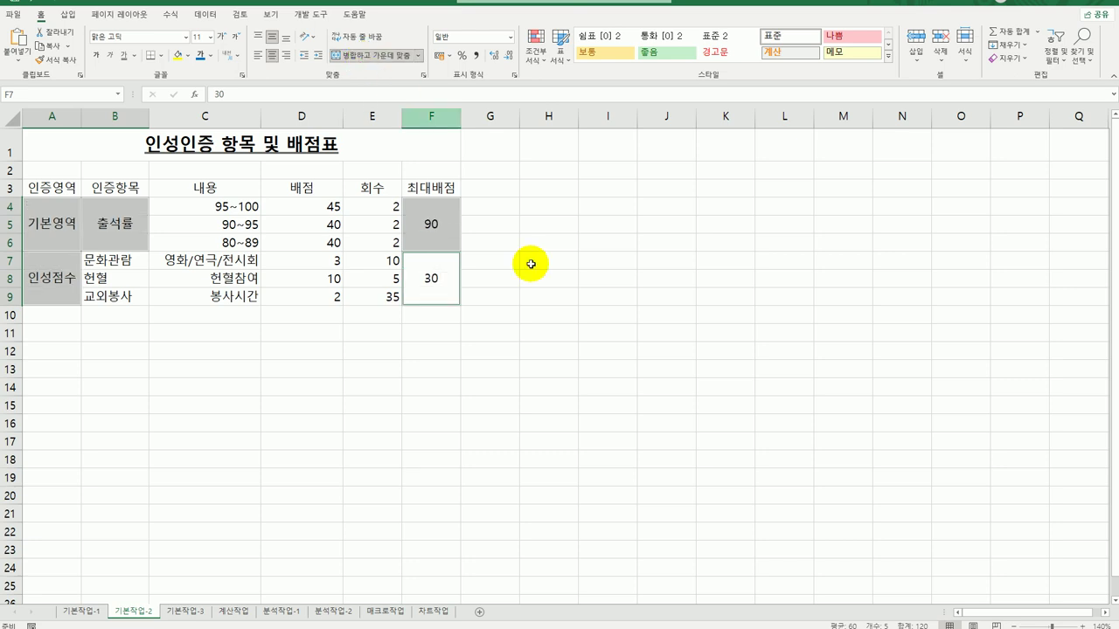
pyautogui.click(585, 399)
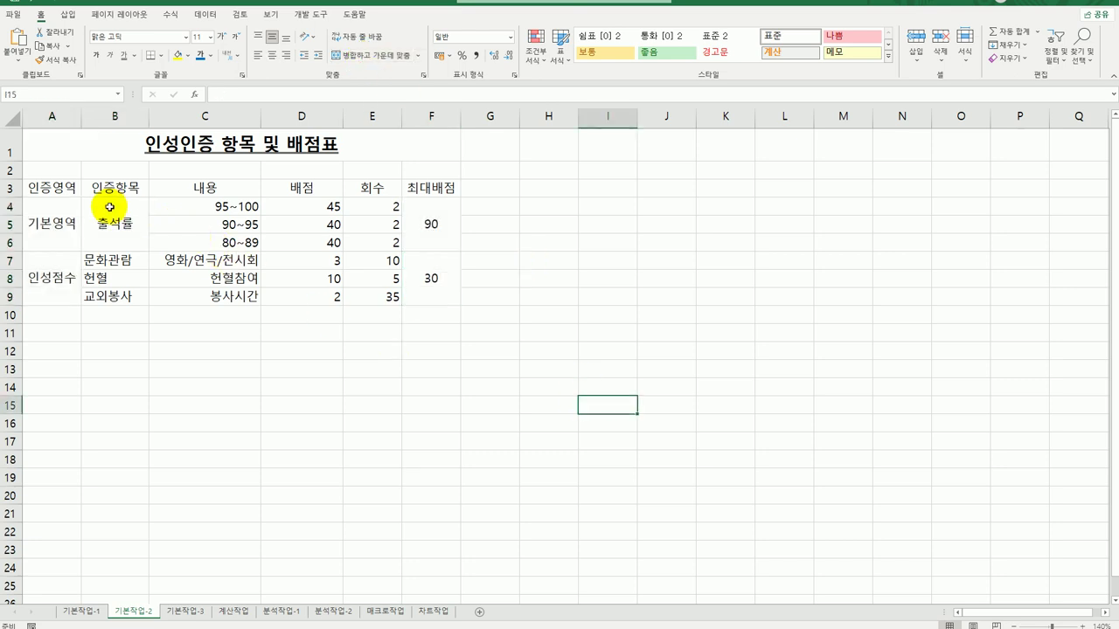
# Step: Apply the 강조색5 cell style to the header row A3:F3
pyautogui.moveTo(53, 187); pyautogui.dragTo(410, 188)
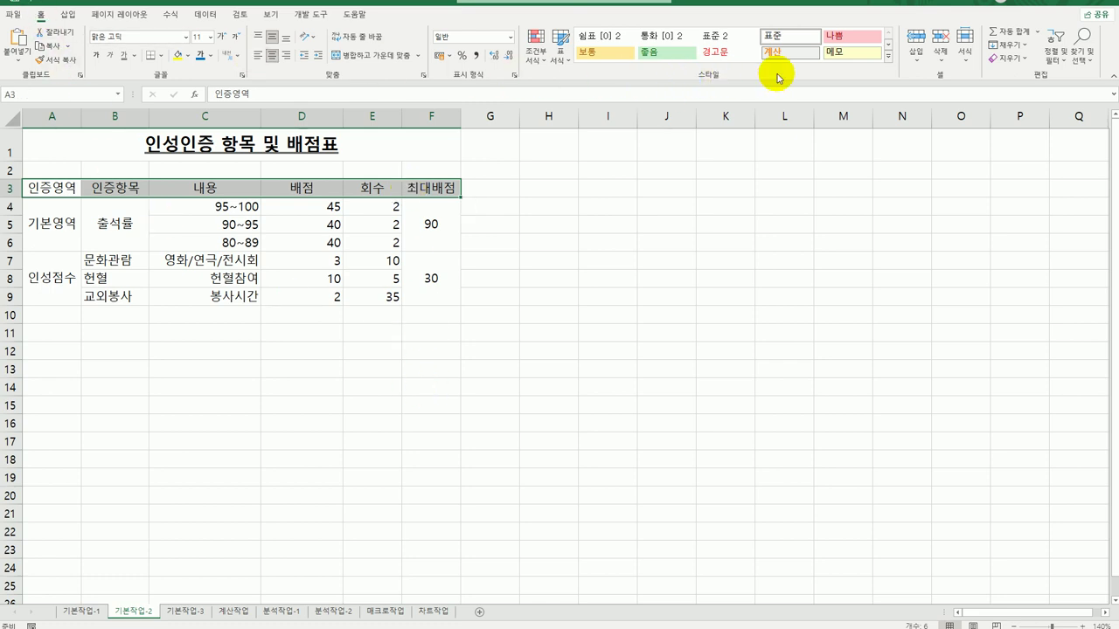
pyautogui.click(888, 56)
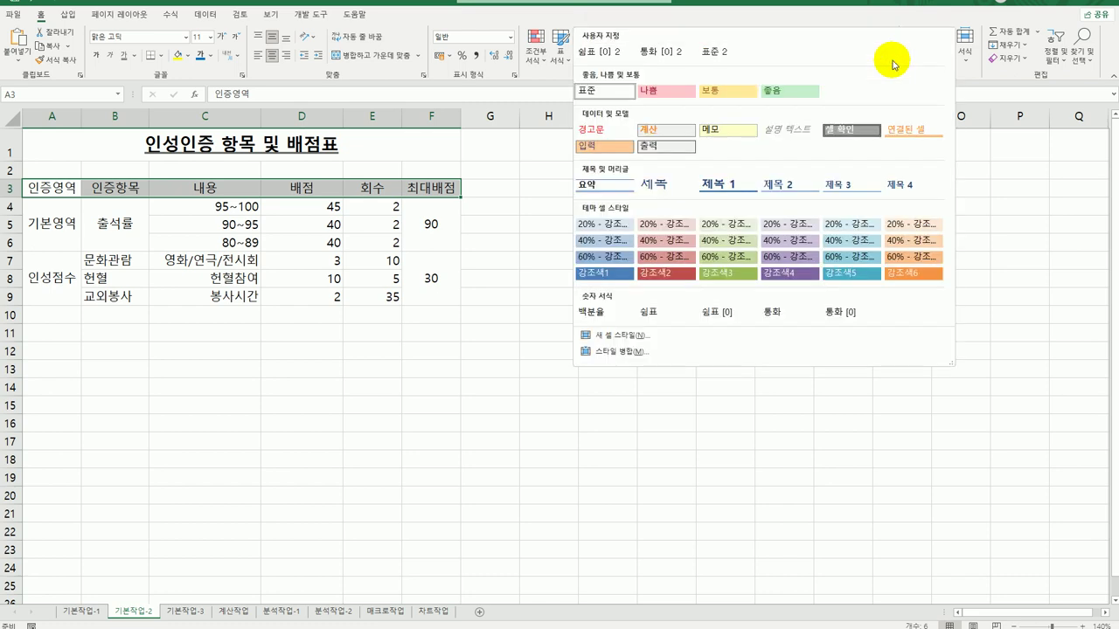
pyautogui.click(834, 277)
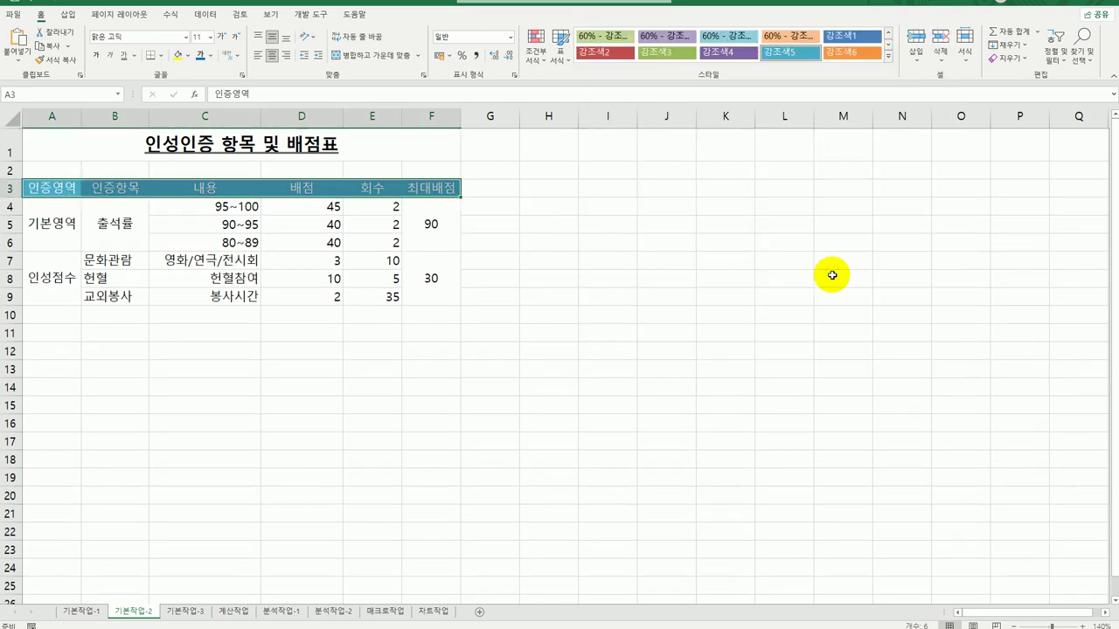
pyautogui.click(833, 275)
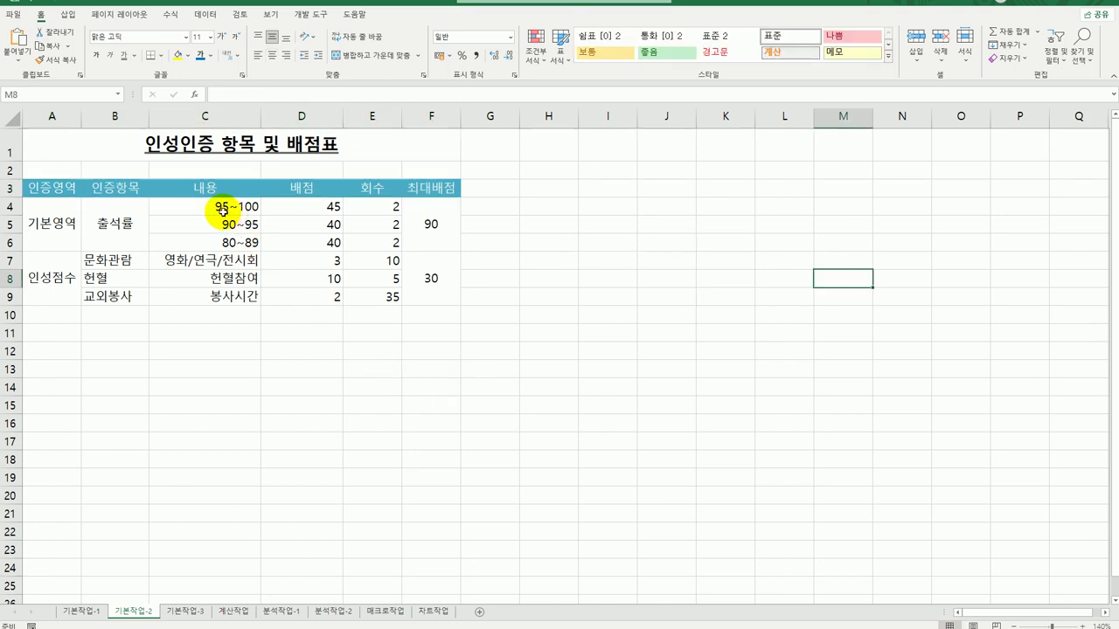
# Step: Apply the custom number format @"%" to the attendance ranges in C4:C6
pyautogui.moveTo(223, 211); pyautogui.dragTo(225, 245)
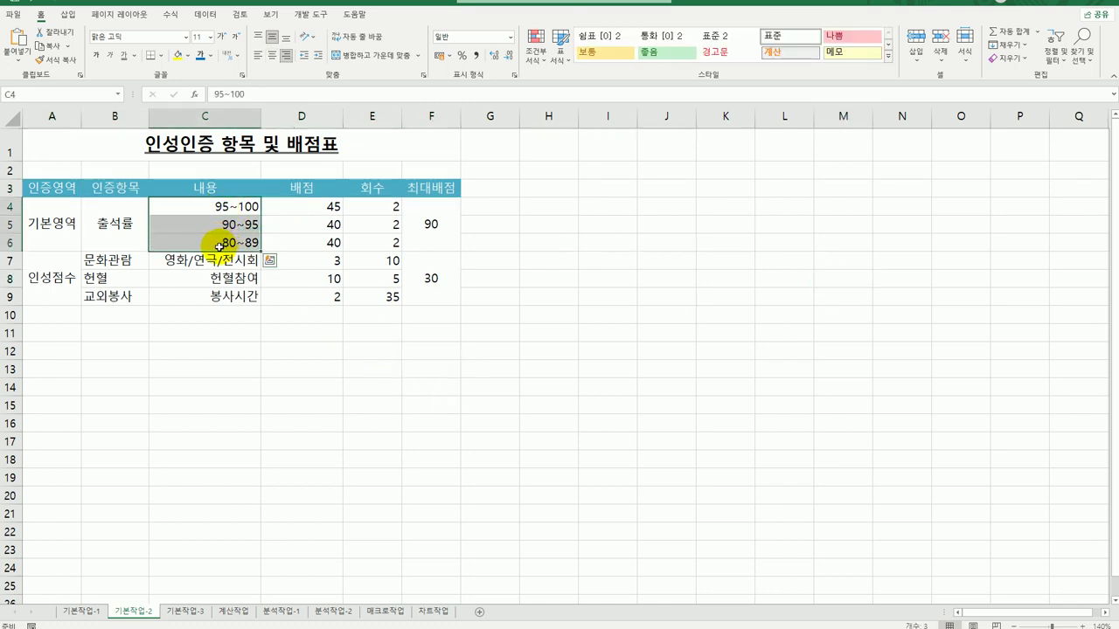
pyautogui.rightClick(220, 217)
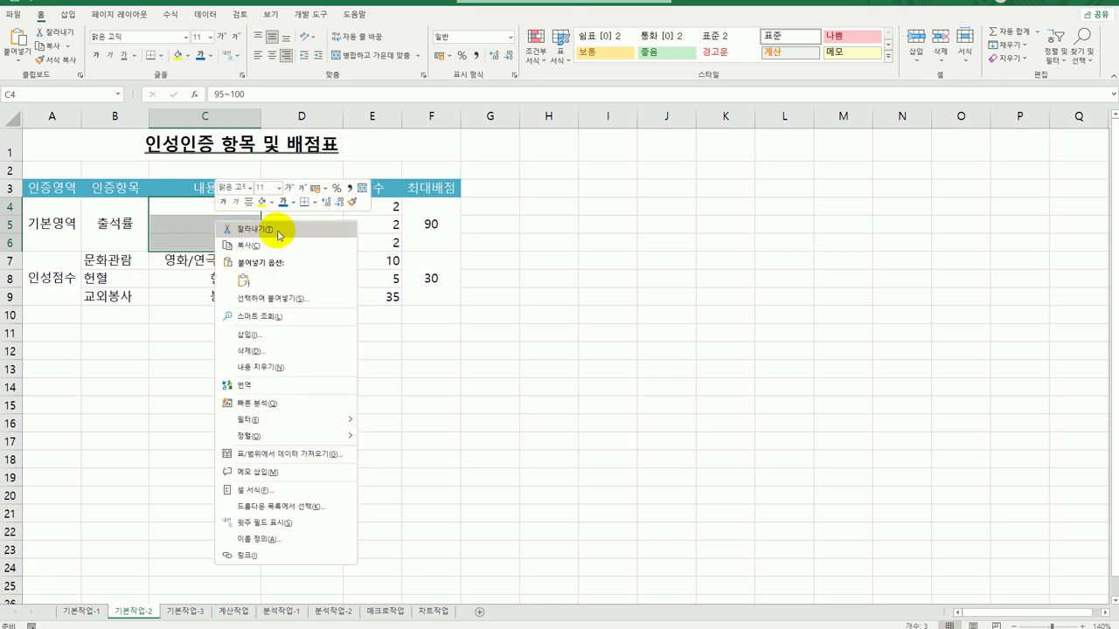
pyautogui.click(318, 477)
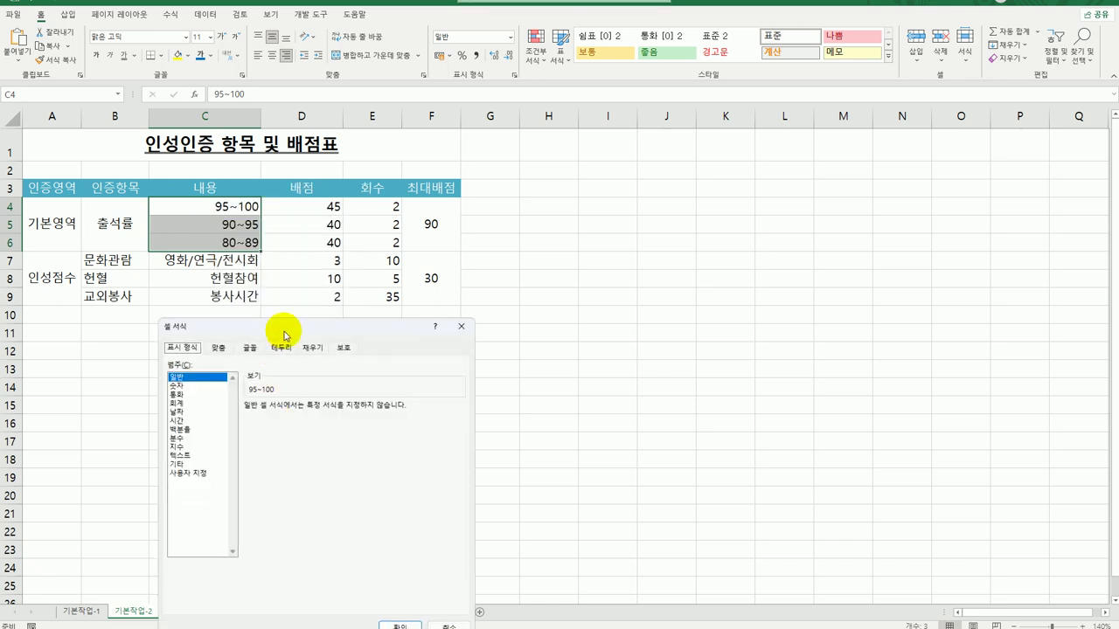
pyautogui.moveTo(277, 336); pyautogui.dragTo(647, 168)
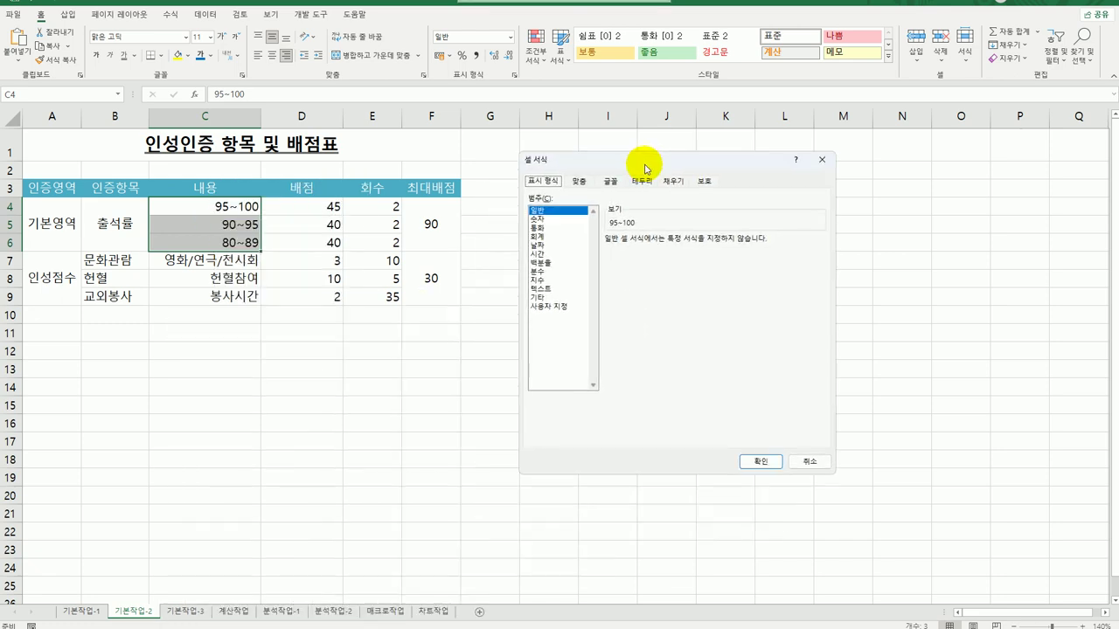
pyautogui.click(546, 305)
pyautogui.click(638, 250)
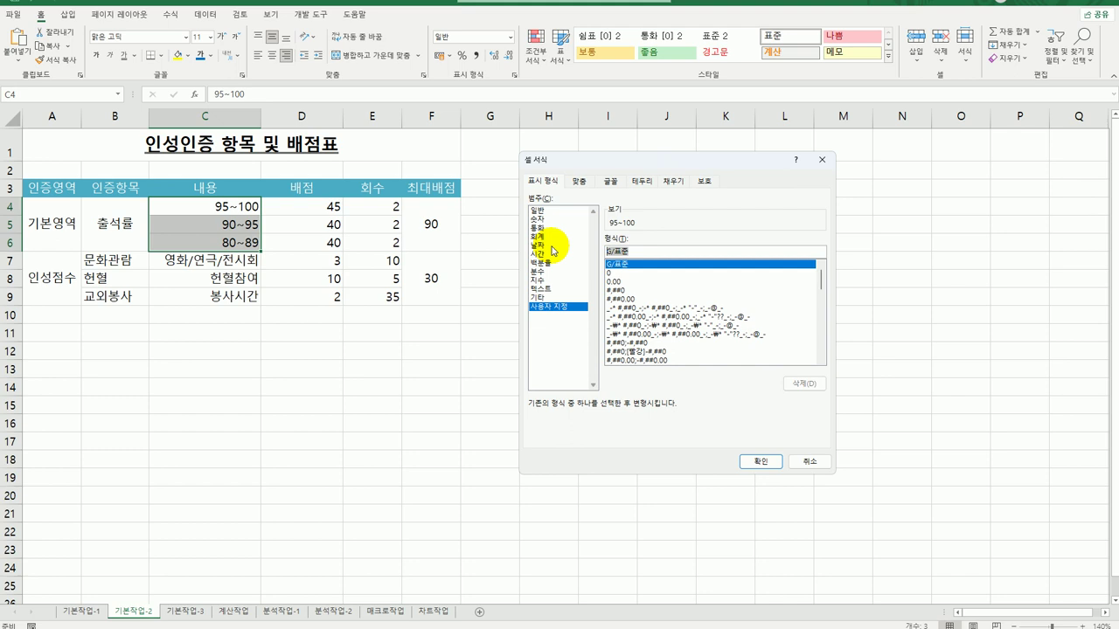
pyautogui.write('@')
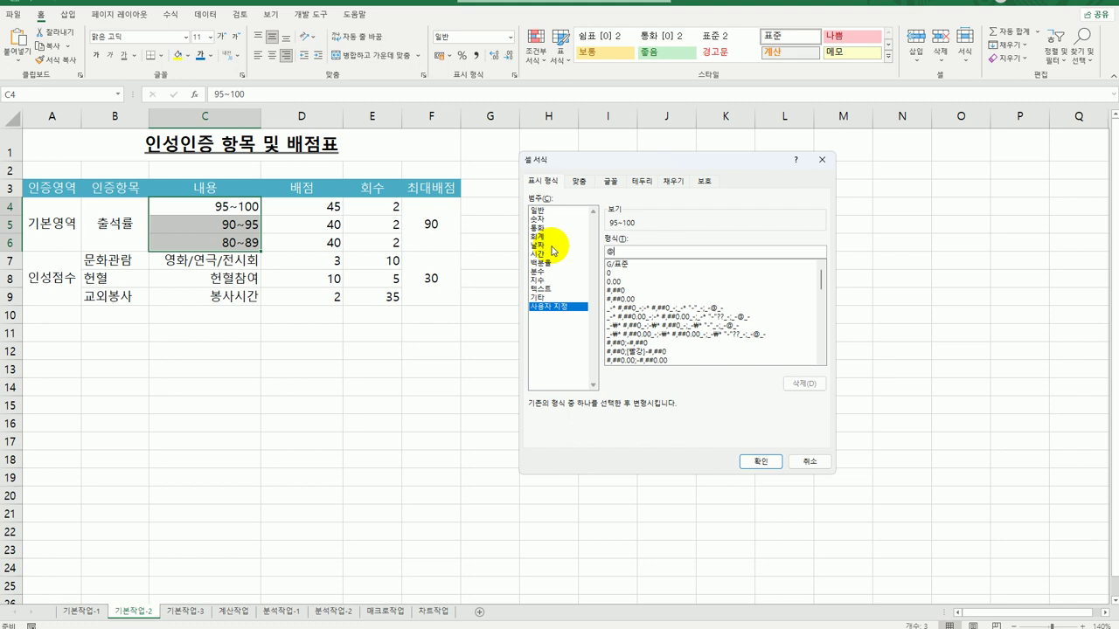
pyautogui.write('"')
pyautogui.write('턱')
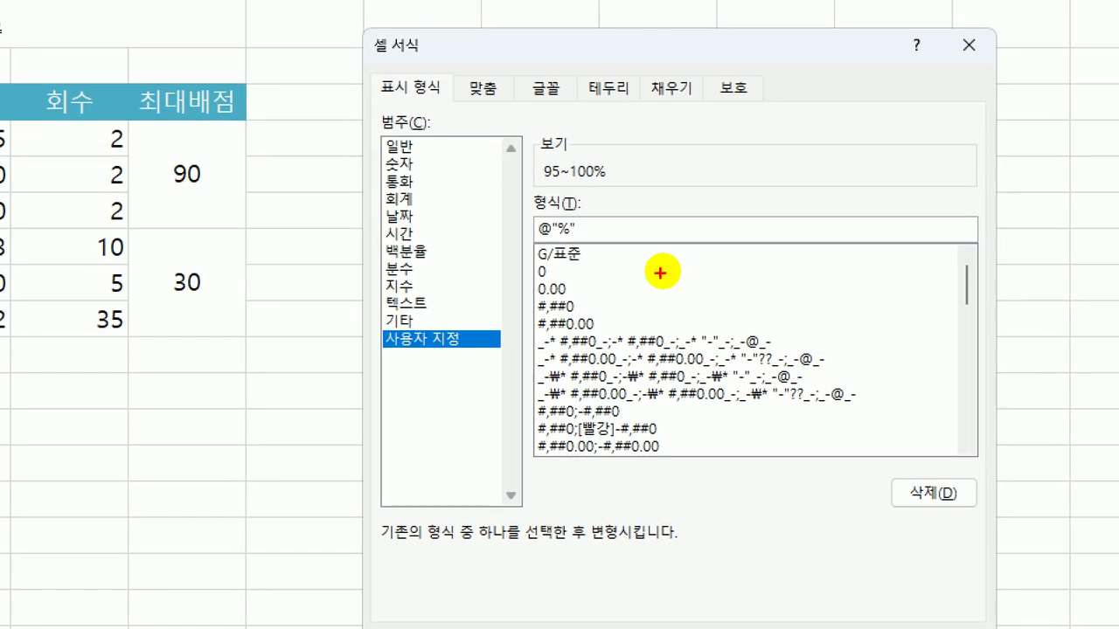
pyautogui.moveTo(636, 257)
pyautogui.mouseDown()
pyautogui.moveTo(609, 230)
pyautogui.moveTo(632, 275)
pyautogui.moveTo(624, 229)
pyautogui.mouseUp()
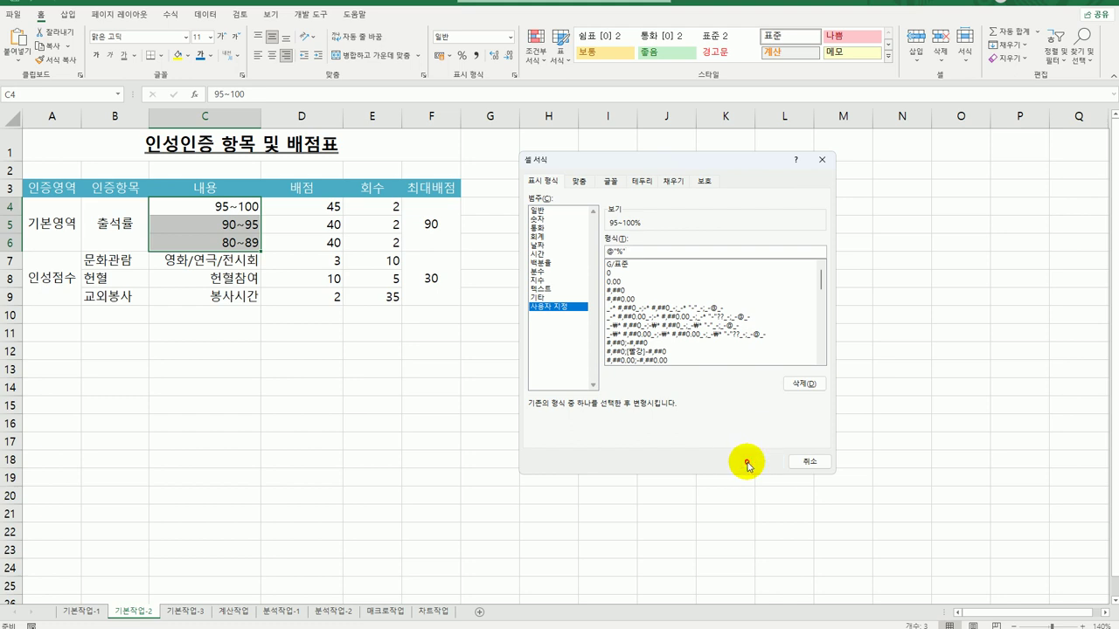
pyautogui.click(748, 463)
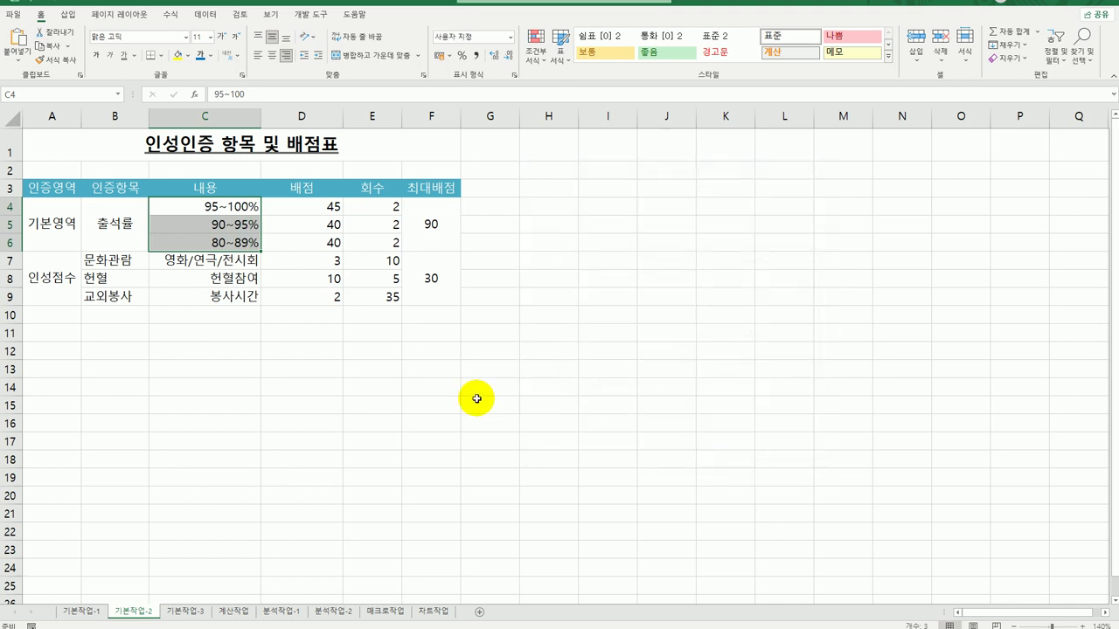
# Step: Define the name 배점 for the range D4:D9
pyautogui.moveTo(312, 208); pyautogui.dragTo(312, 293)
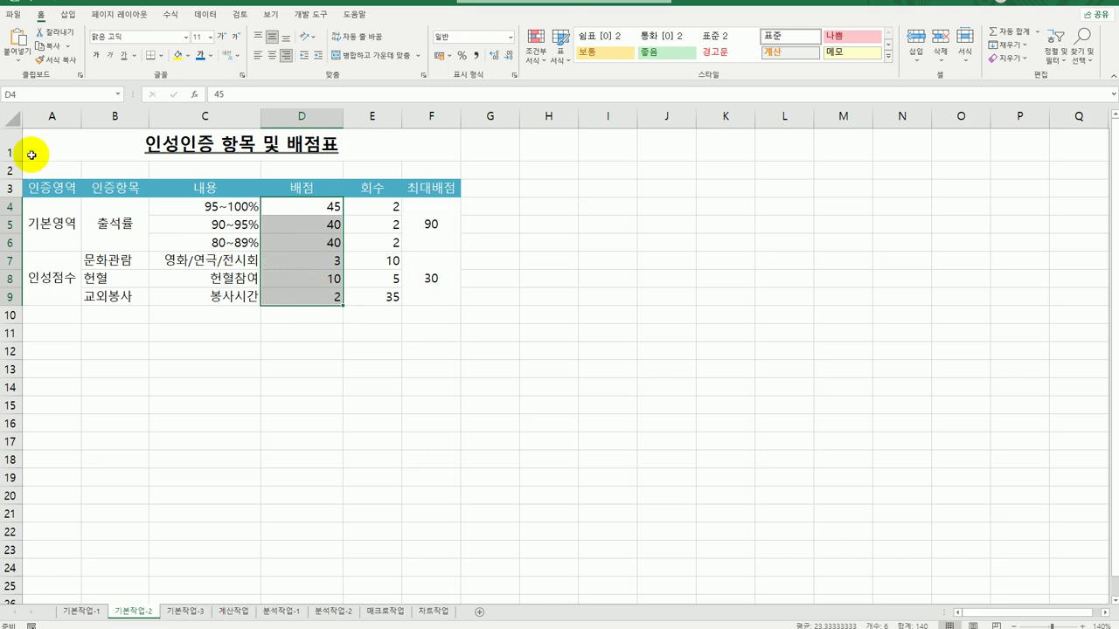
pyautogui.click(80, 93)
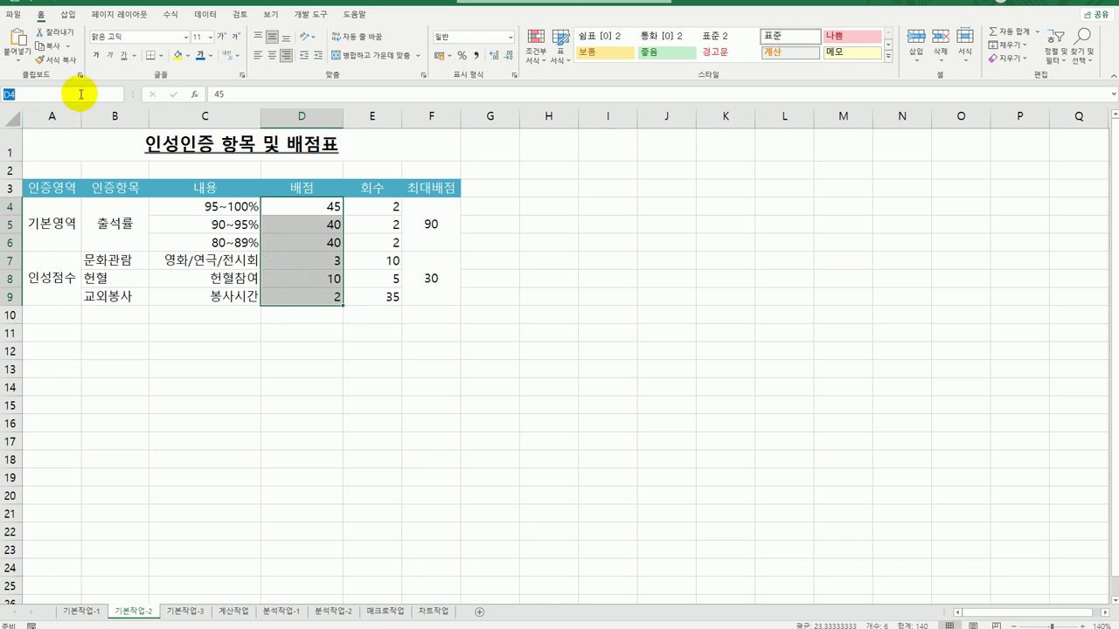
pyautogui.write('배점')
pyautogui.press('Return')
# Step: Apply all borders to the table range A3:F9
pyautogui.moveTo(51, 187); pyautogui.dragTo(417, 281)
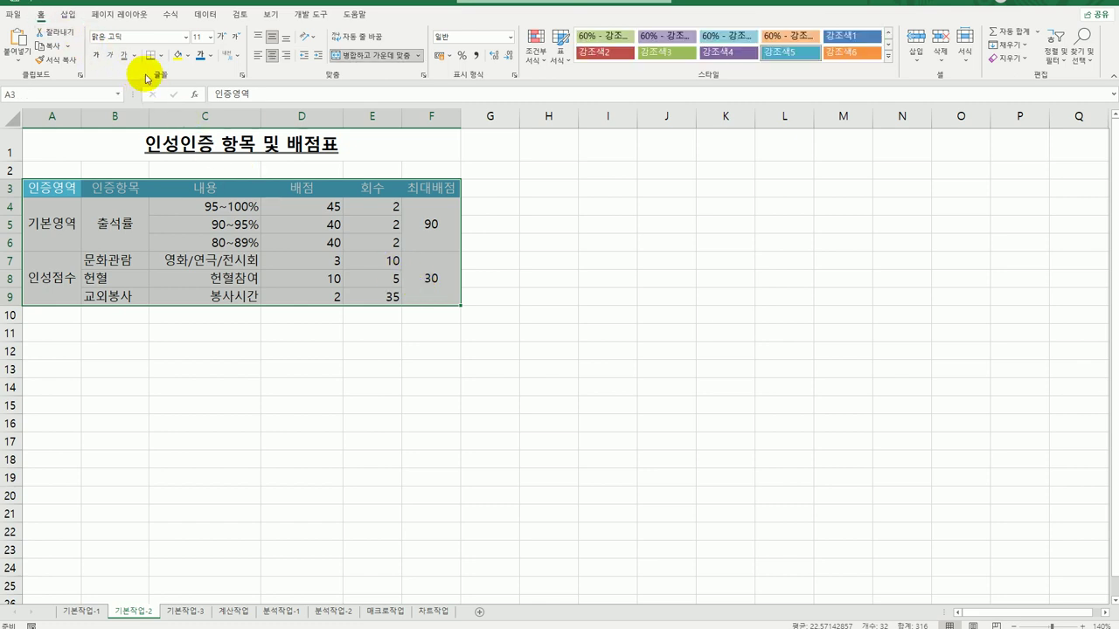
pyautogui.click(160, 55)
pyautogui.click(198, 171)
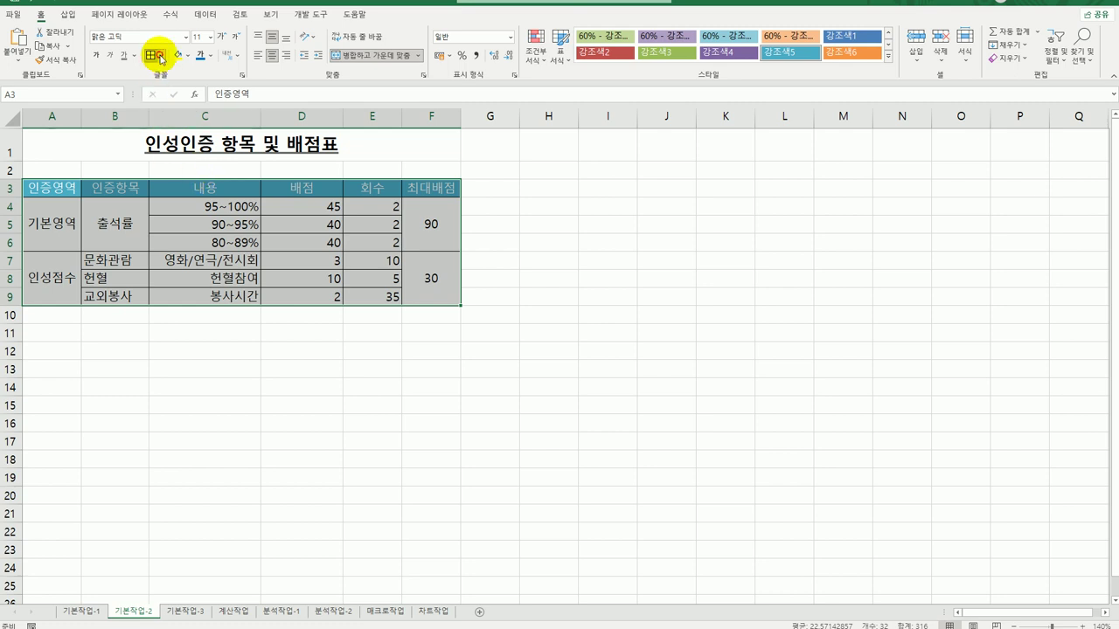
# Step: Apply a thick outside border around the table range A3:F9
pyautogui.click(160, 56)
pyautogui.click(181, 200)
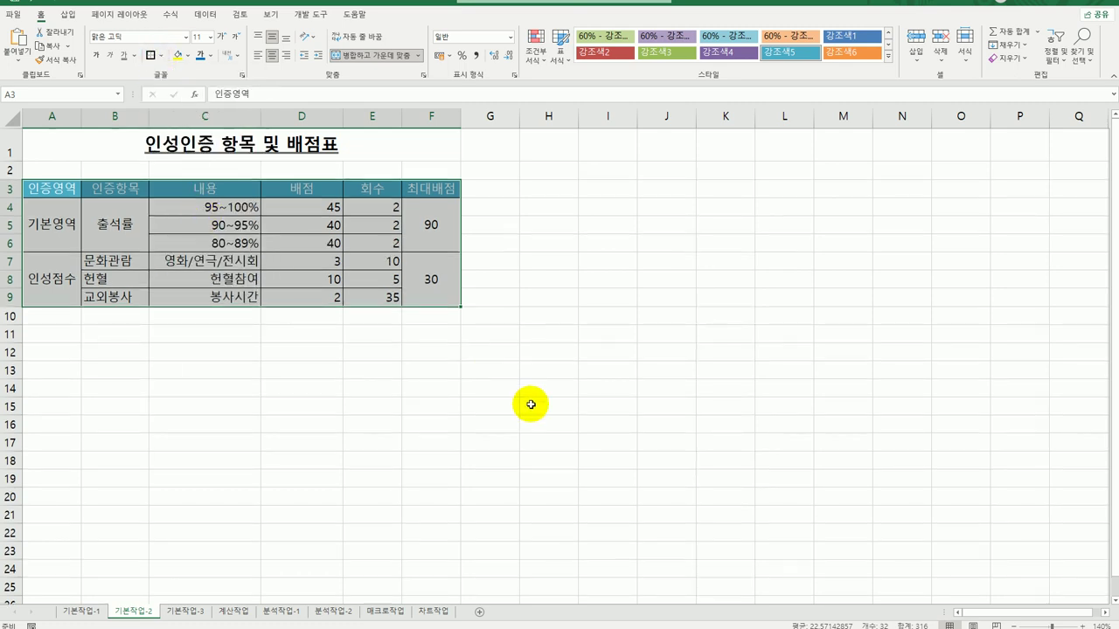
pyautogui.click(589, 432)
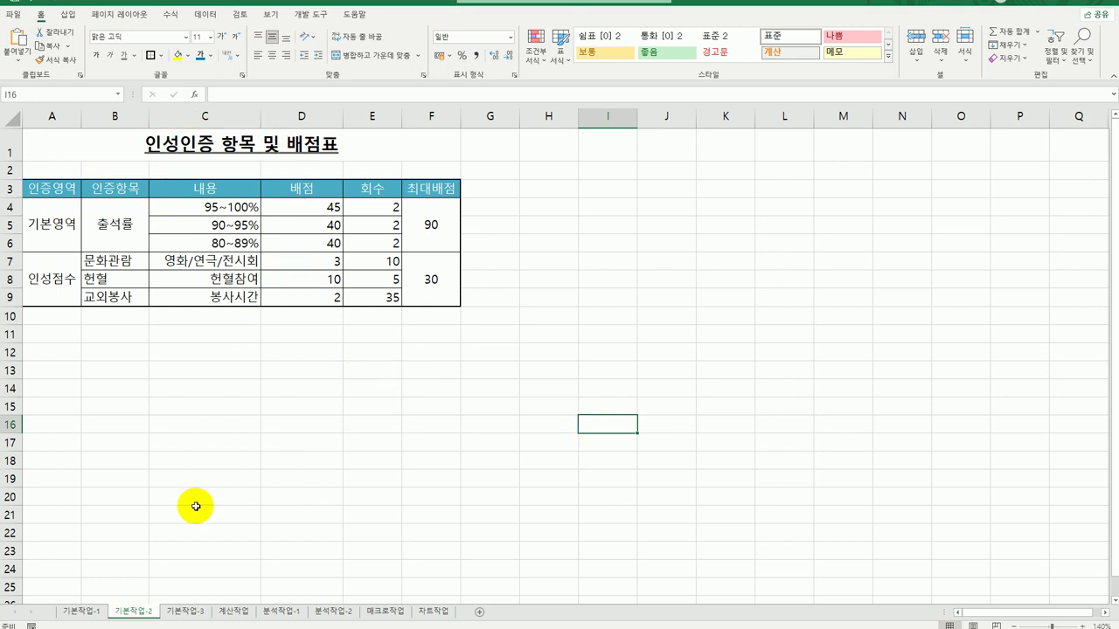
# Step: On sheet 기본작업-3, start a formula-based conditional formatting rule for the range A4:H18
pyautogui.click(200, 614)
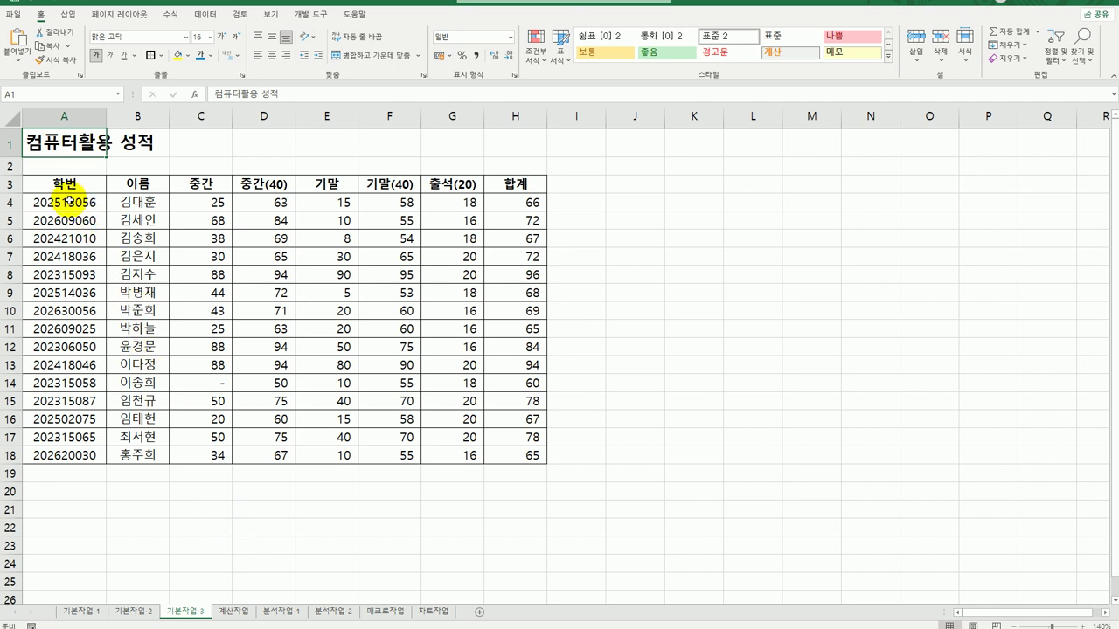
pyautogui.moveTo(70, 201); pyautogui.dragTo(516, 458)
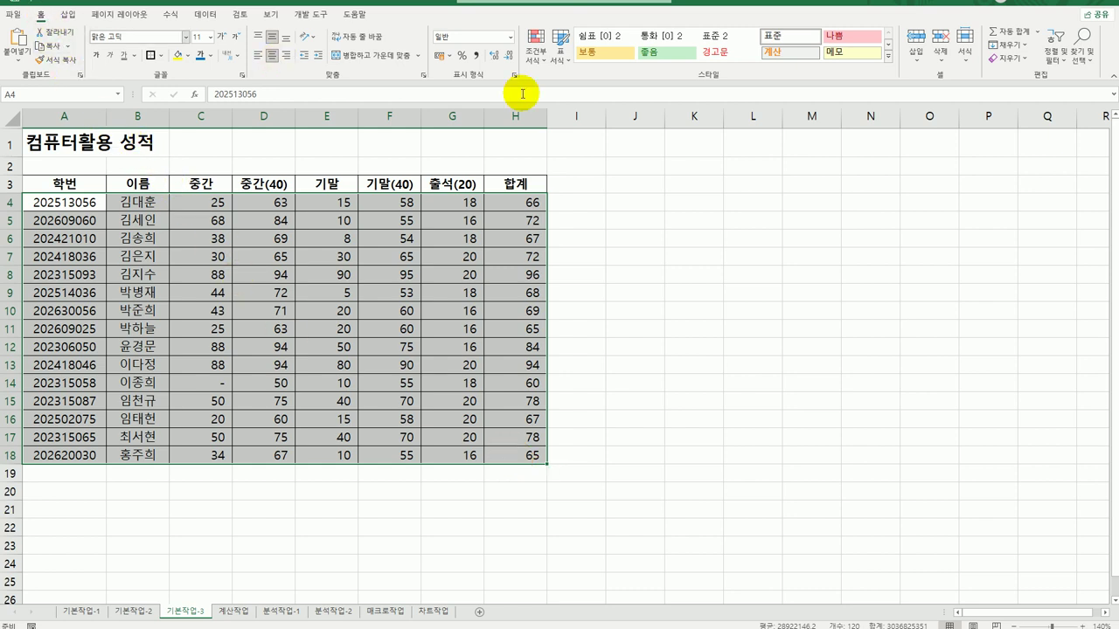
pyautogui.click(535, 48)
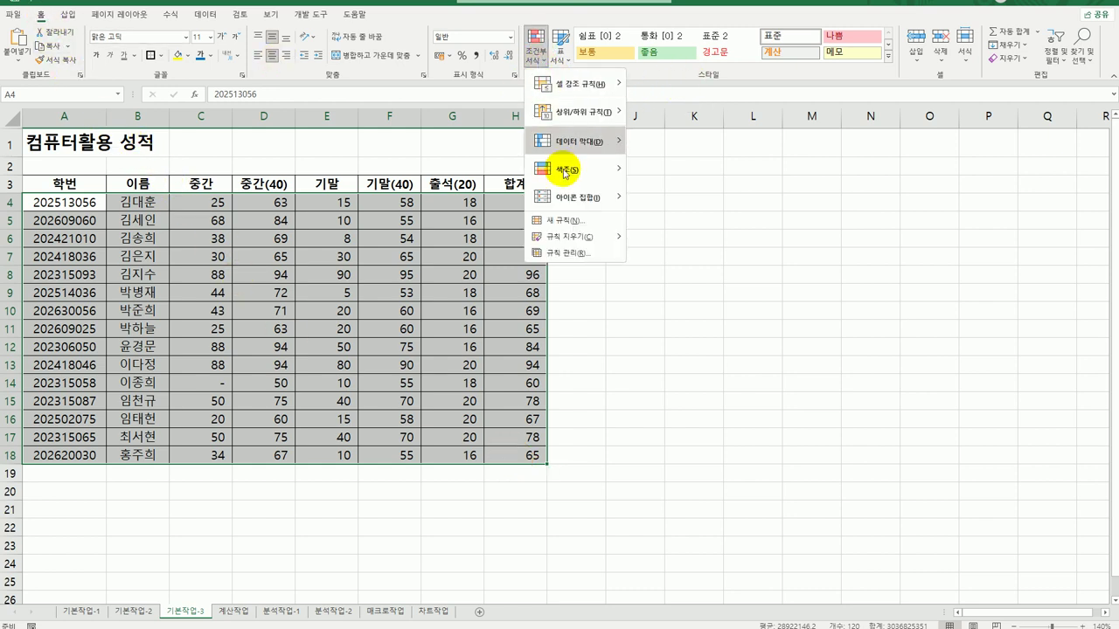
pyautogui.click(568, 220)
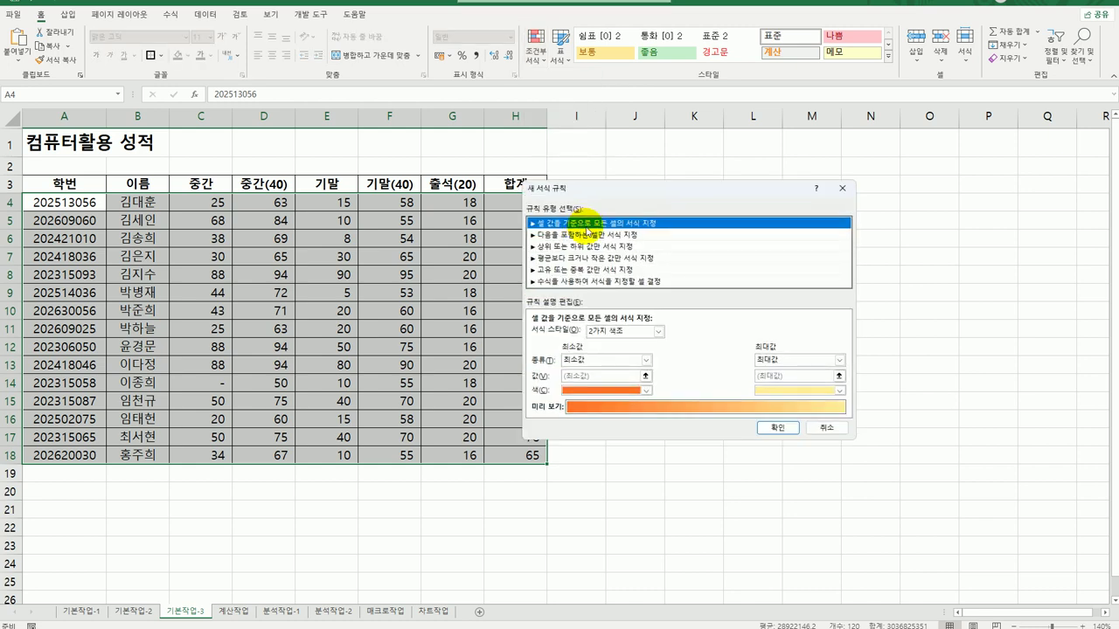
pyautogui.moveTo(614, 185); pyautogui.dragTo(731, 177)
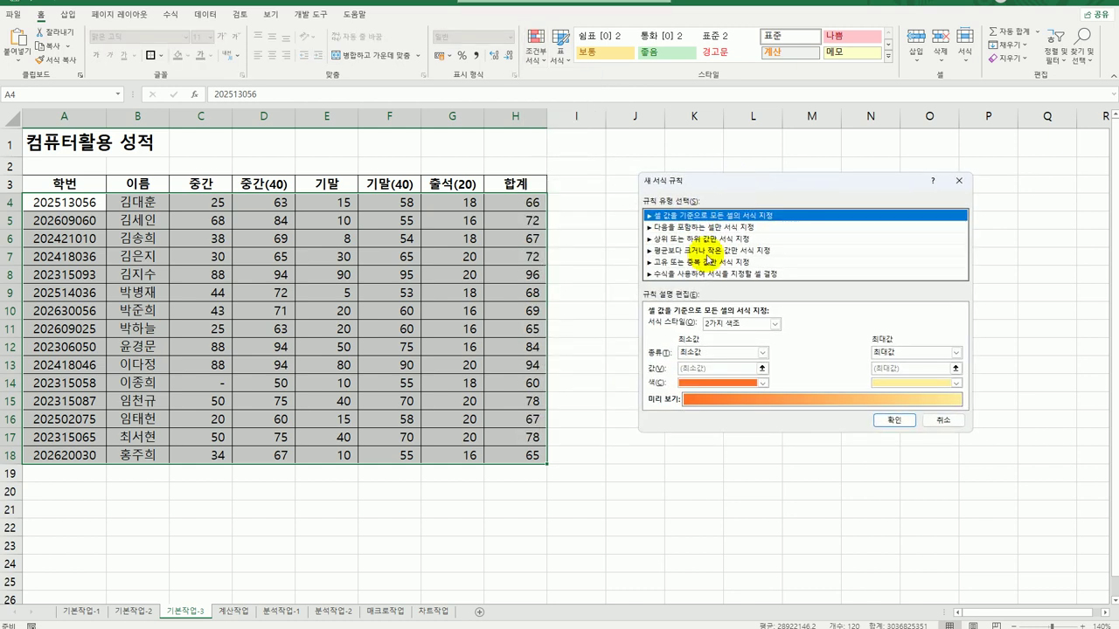
pyautogui.click(705, 273)
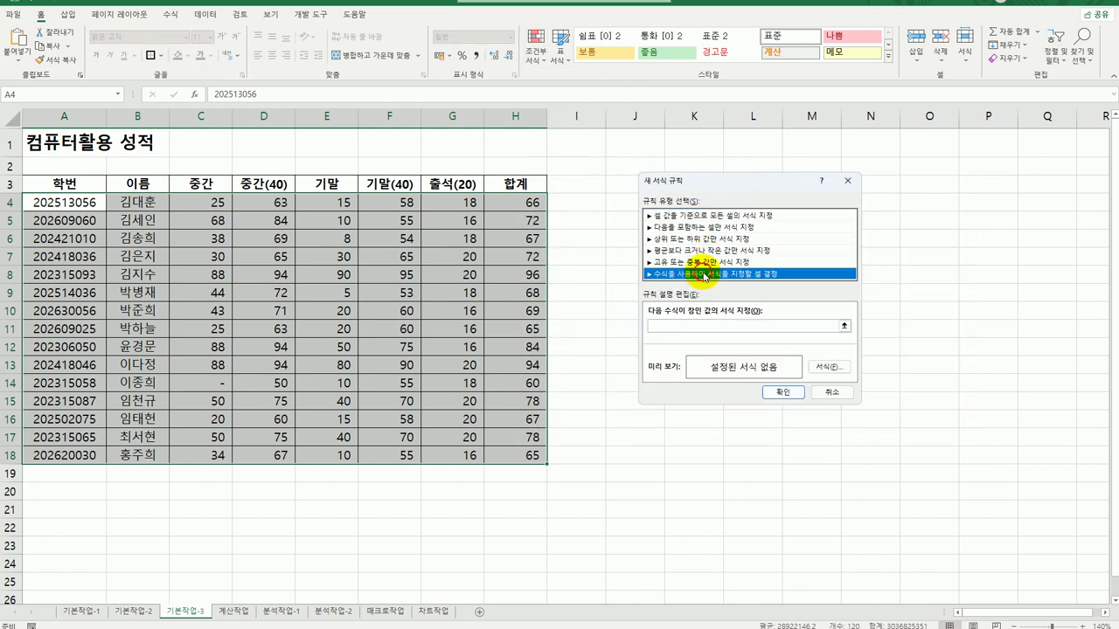
# Step: Enter =left($A4,4)="2025" as the rule's formula, locking only the column of the A4 reference
pyautogui.click(691, 326)
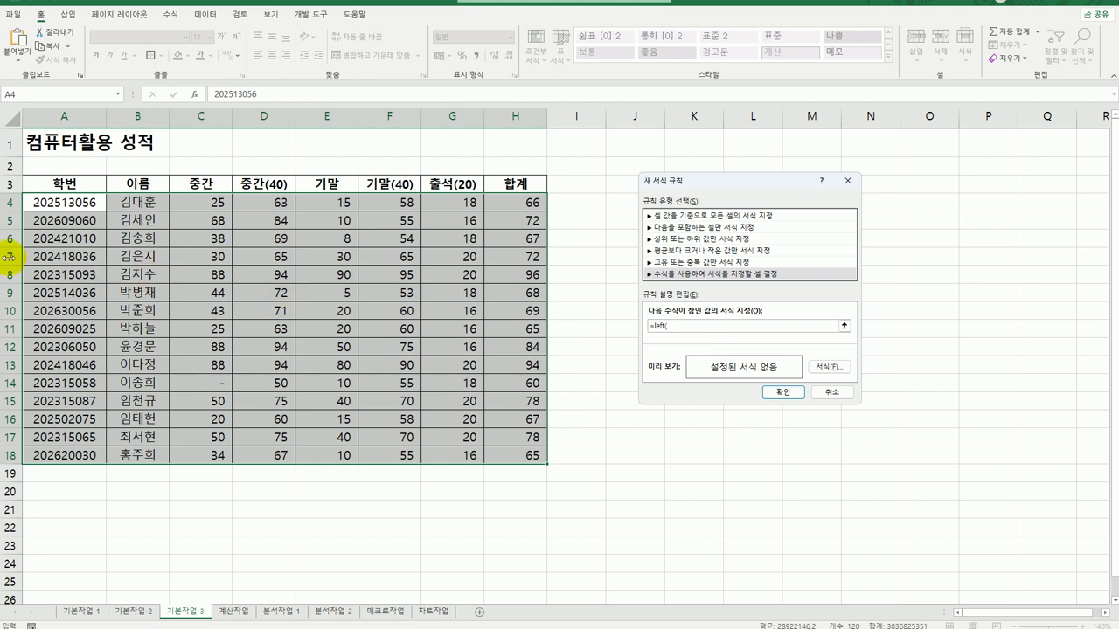
pyautogui.click(84, 202)
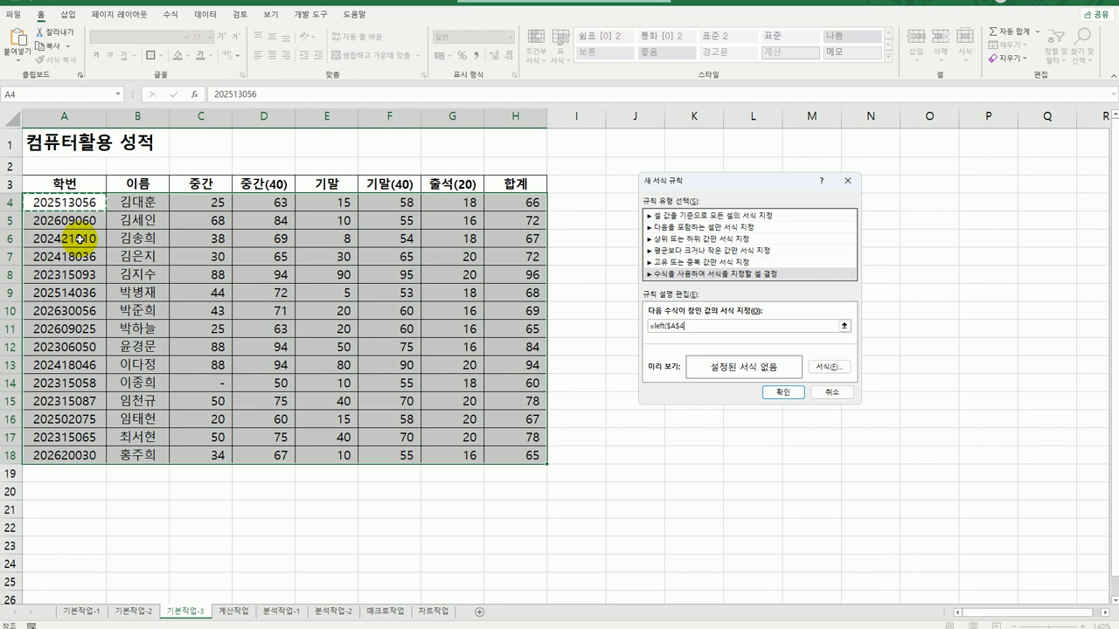
pyautogui.press('F4')
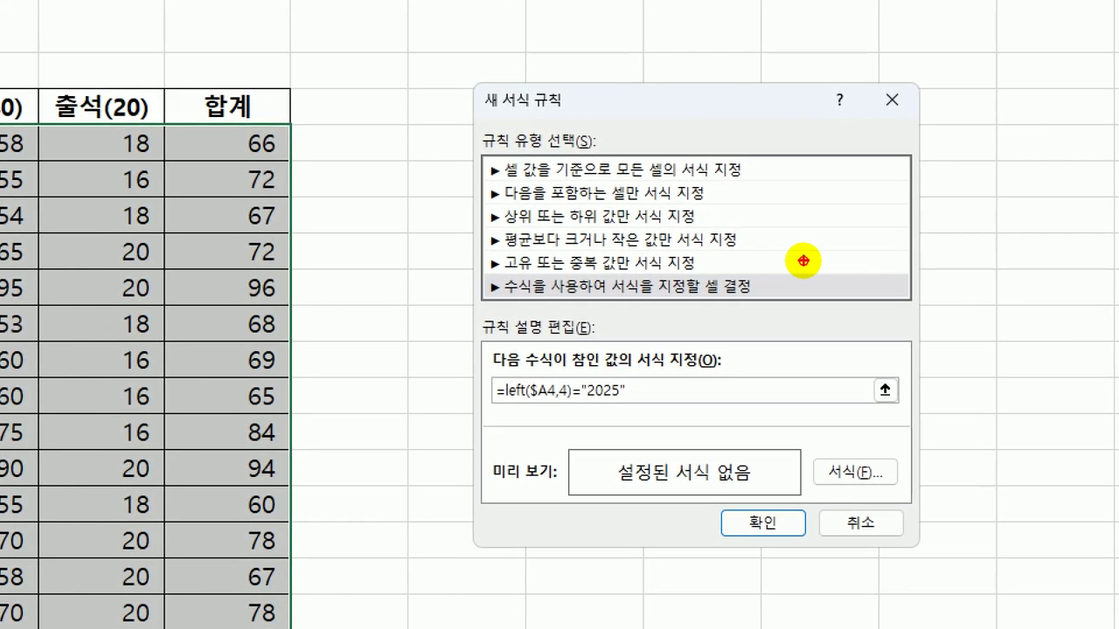
pyautogui.moveTo(797, 306)
pyautogui.mouseDown()
pyautogui.moveTo(479, 299)
pyautogui.moveTo(743, 254)
pyautogui.moveTo(791, 288)
pyautogui.mouseUp()
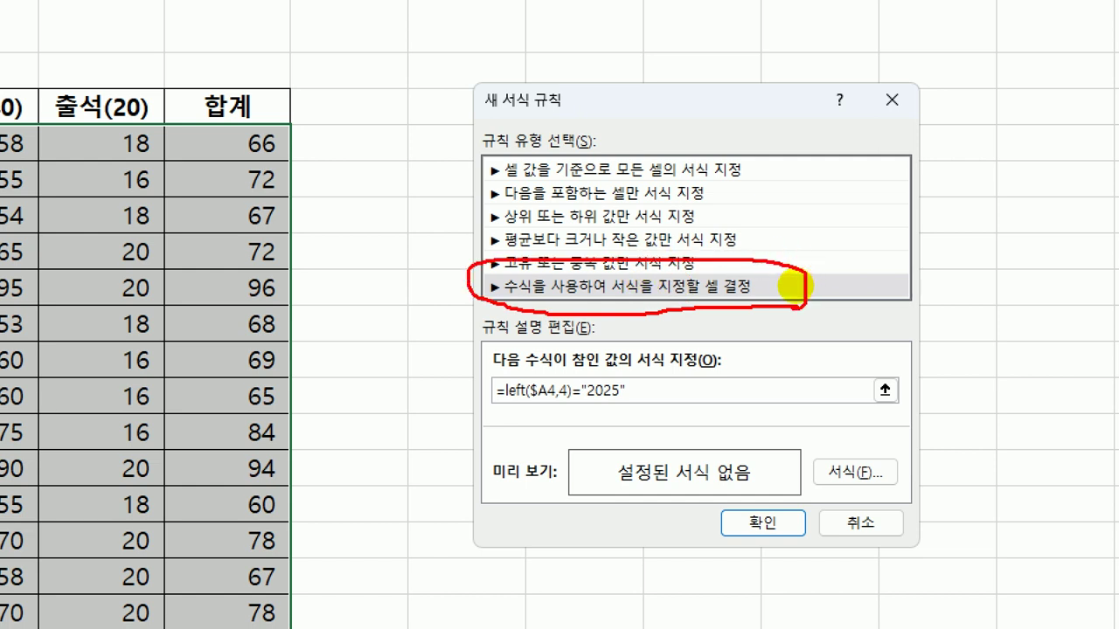
pyautogui.moveTo(494, 408); pyautogui.dragTo(593, 404)
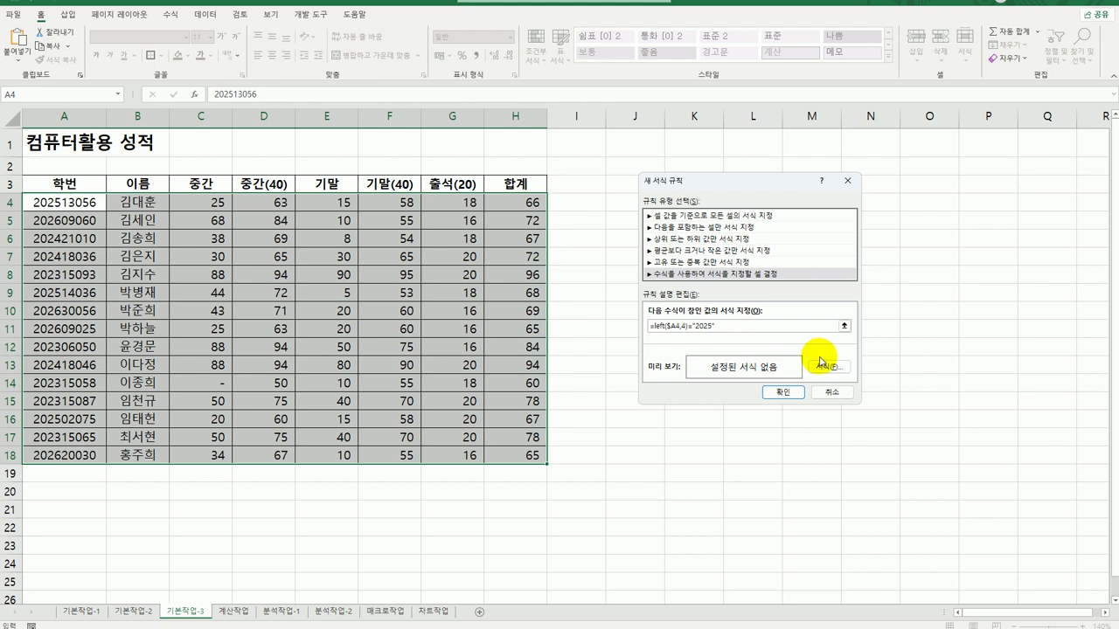
# Step: Set the rule's font color to standard red, apply it, and check the 학번 cells A4, A9 and A16
pyautogui.click(830, 369)
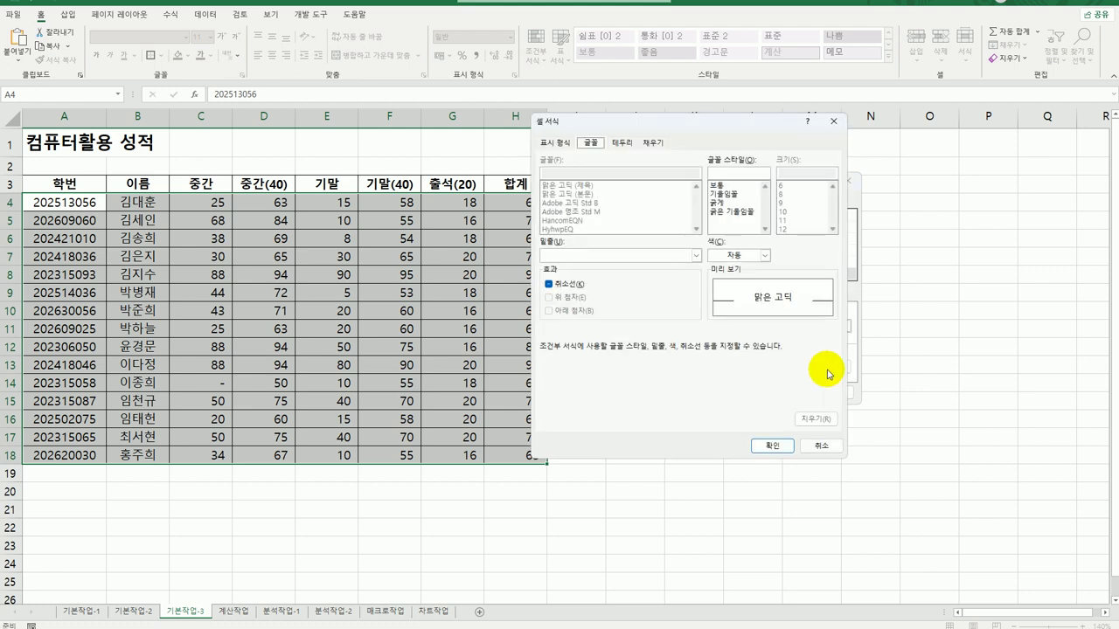
pyautogui.click(764, 255)
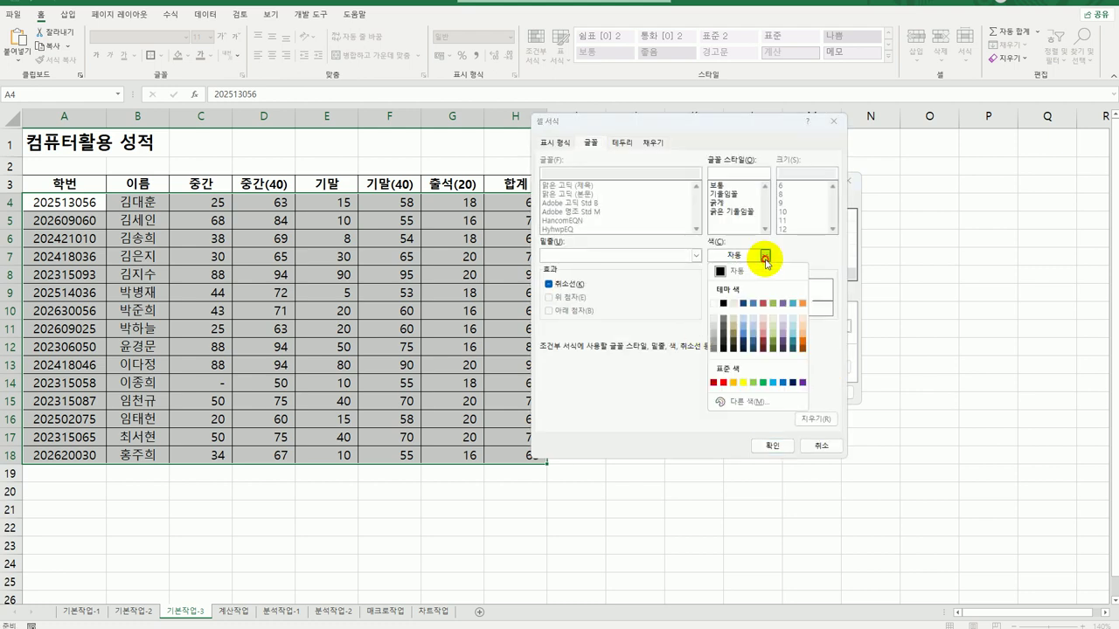
pyautogui.click(724, 382)
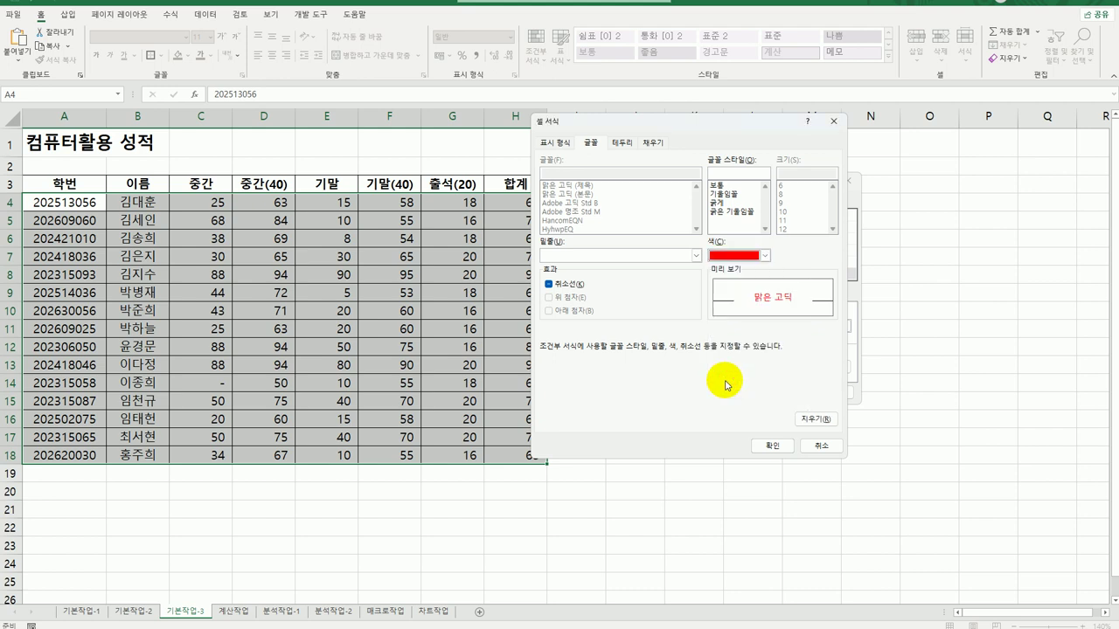
pyautogui.click(774, 446)
pyautogui.click(782, 392)
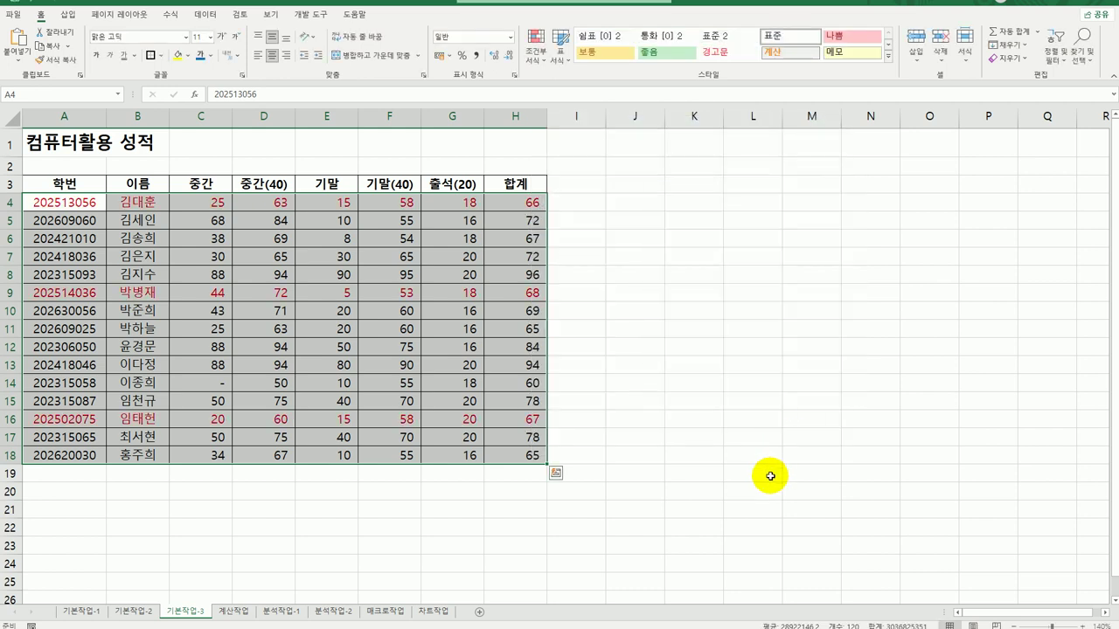
pyautogui.click(770, 476)
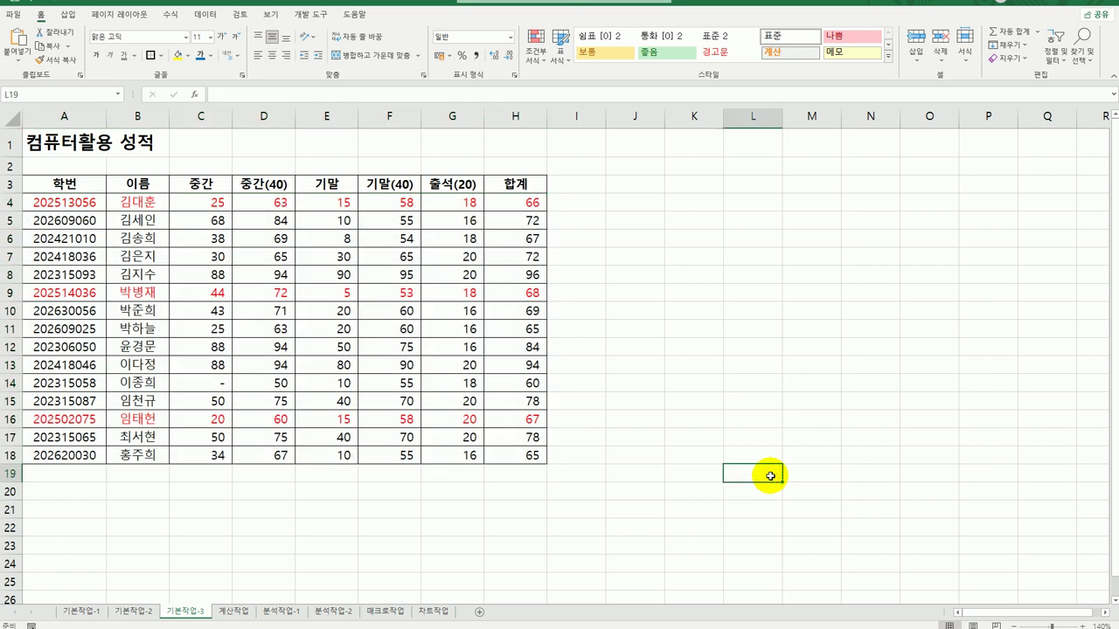
pyautogui.click(81, 203)
pyautogui.click(61, 292)
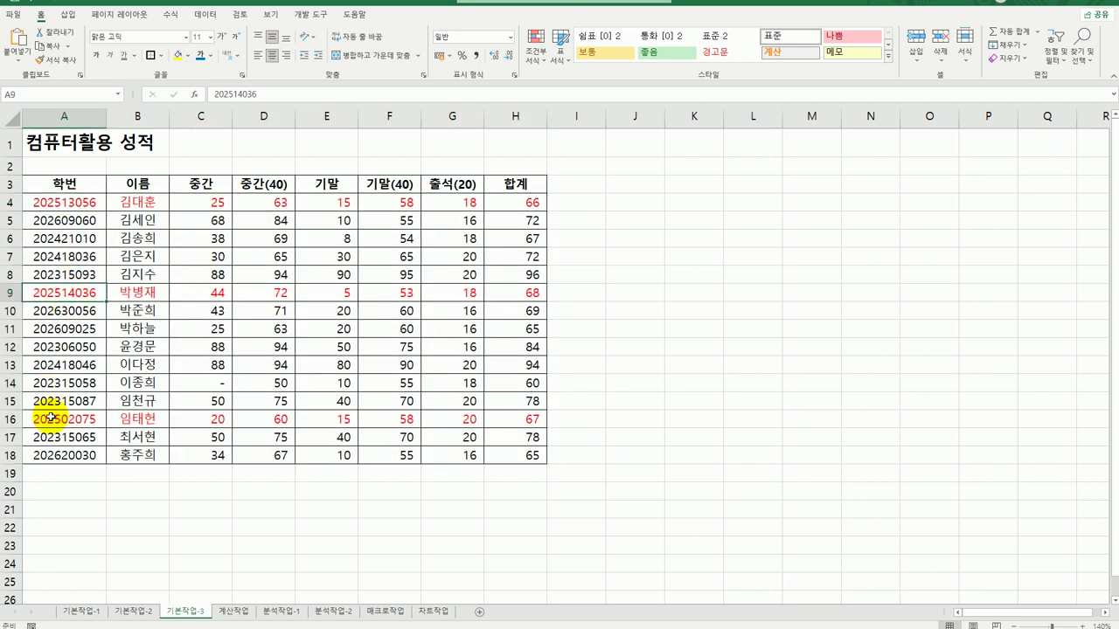
pyautogui.click(63, 419)
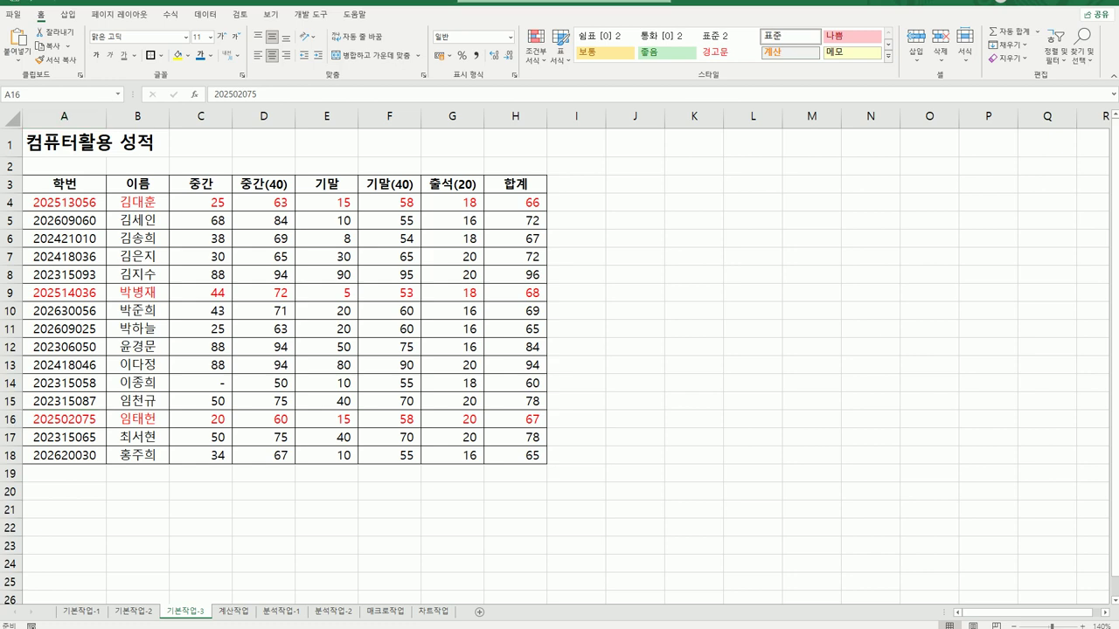
# Step: On sheet 계산작업, enter =WEEKDAY(C3,2) in cell D3 of the 요일 column in 표1
pyautogui.click(232, 611)
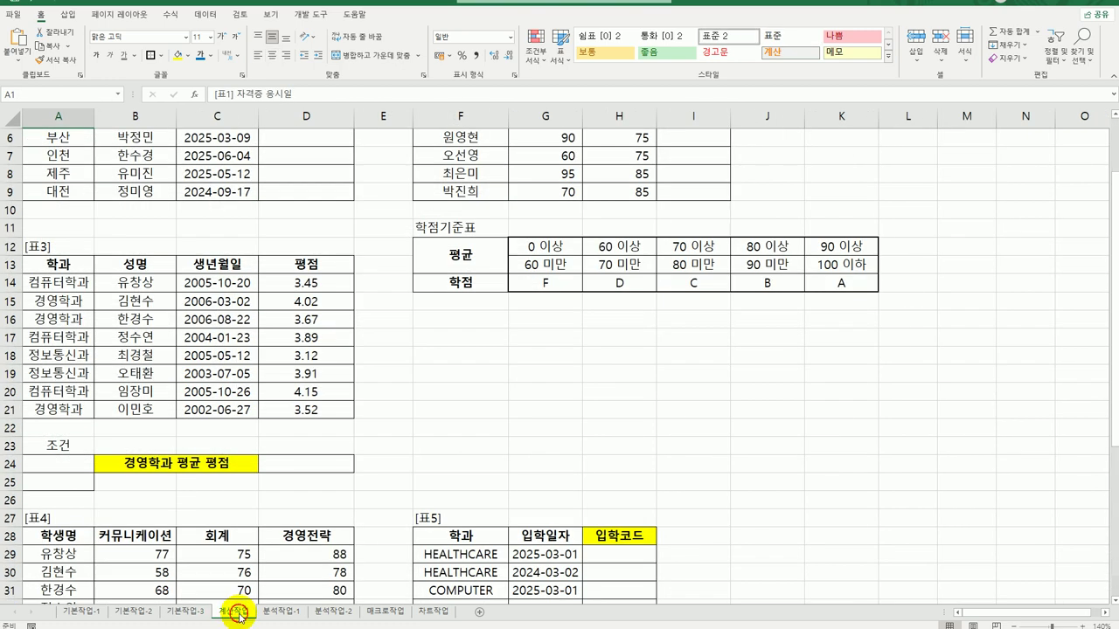
pyautogui.scroll(2, 284, 523)
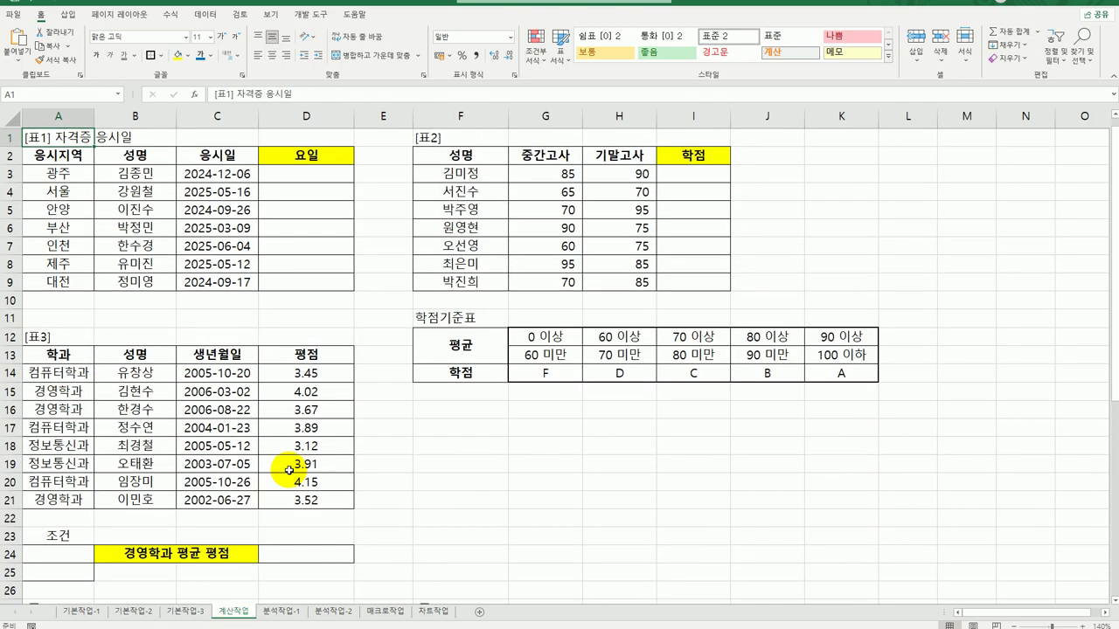
pyautogui.click(325, 173)
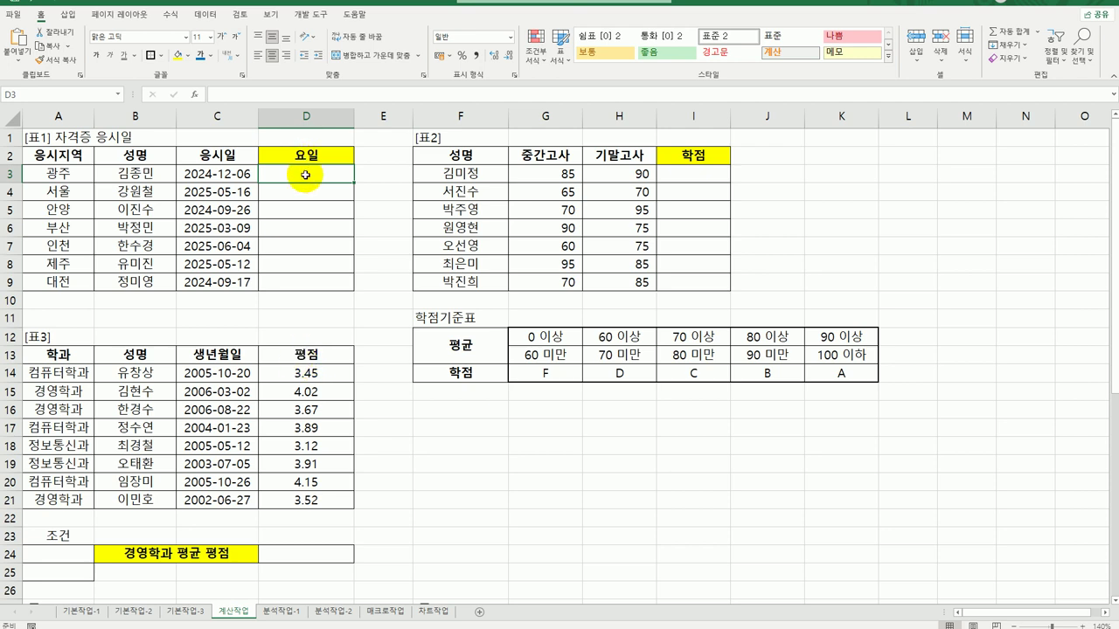
pyautogui.write('=')
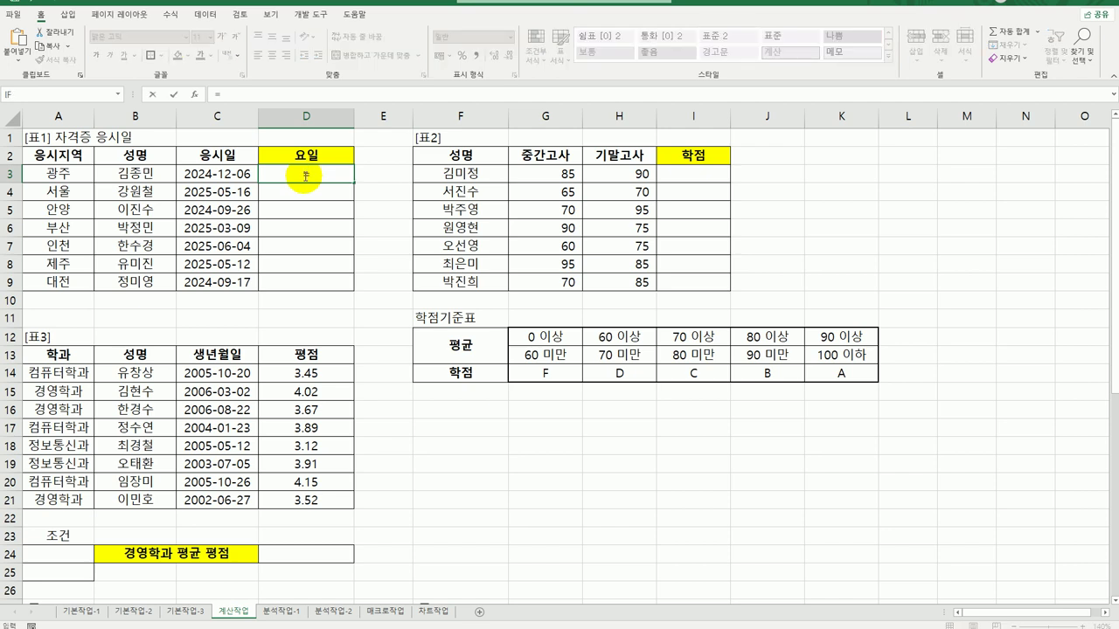
pyautogui.write('we')
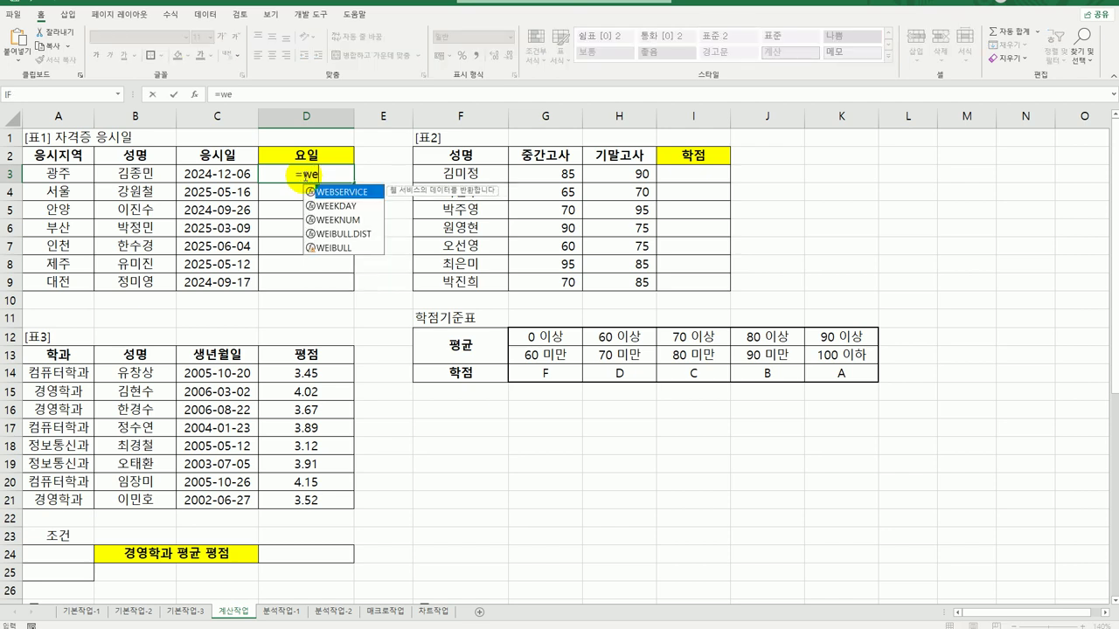
pyautogui.doubleClick(337, 206)
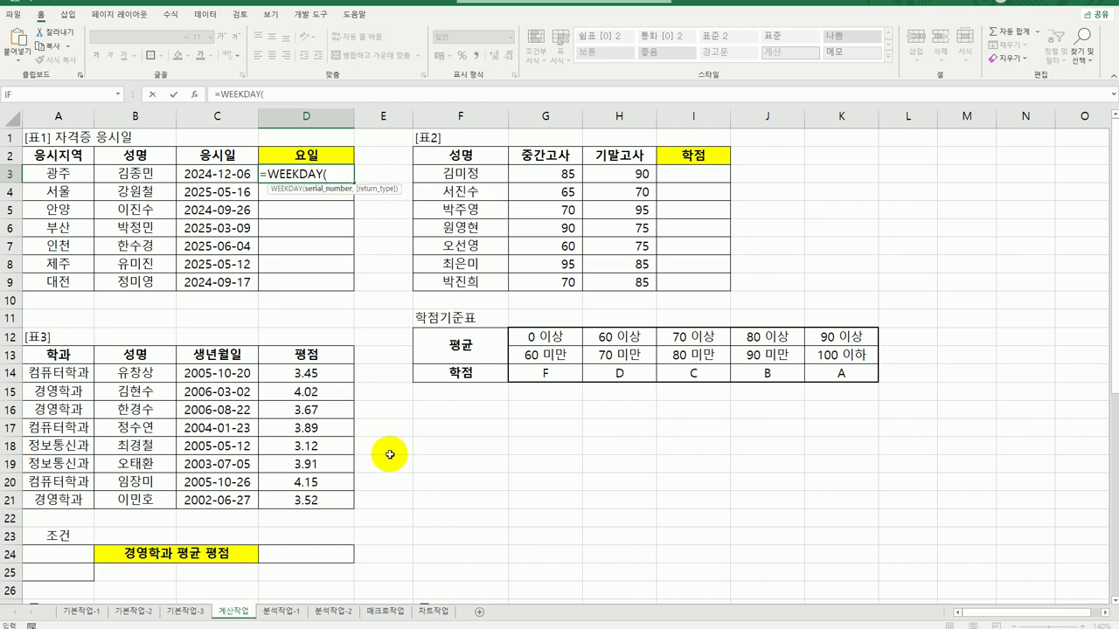
pyautogui.click(225, 174)
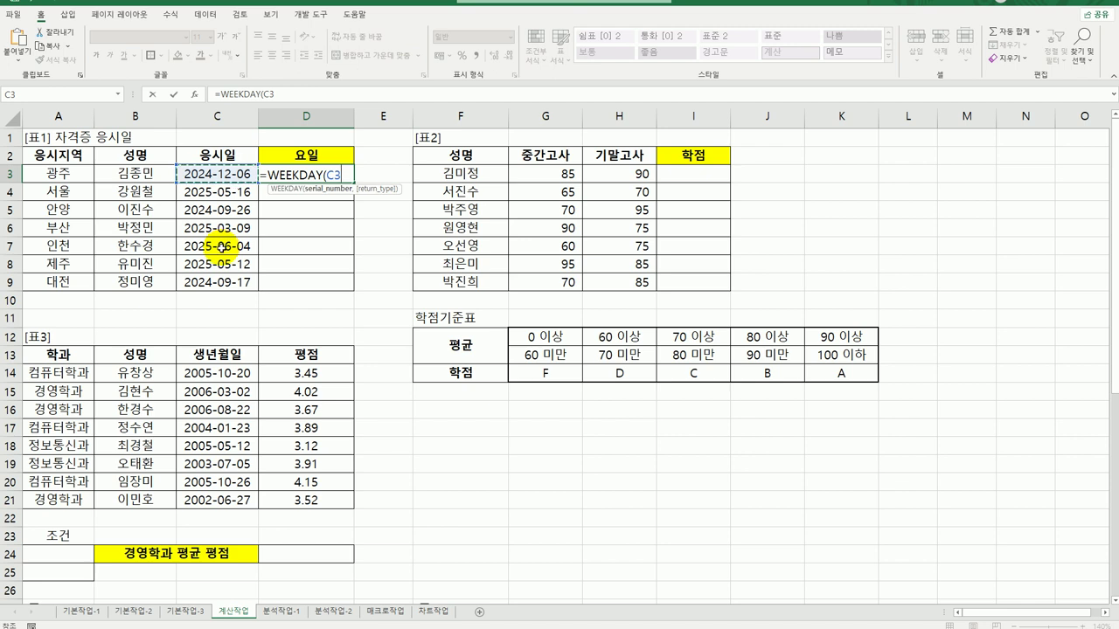
pyautogui.write(',')
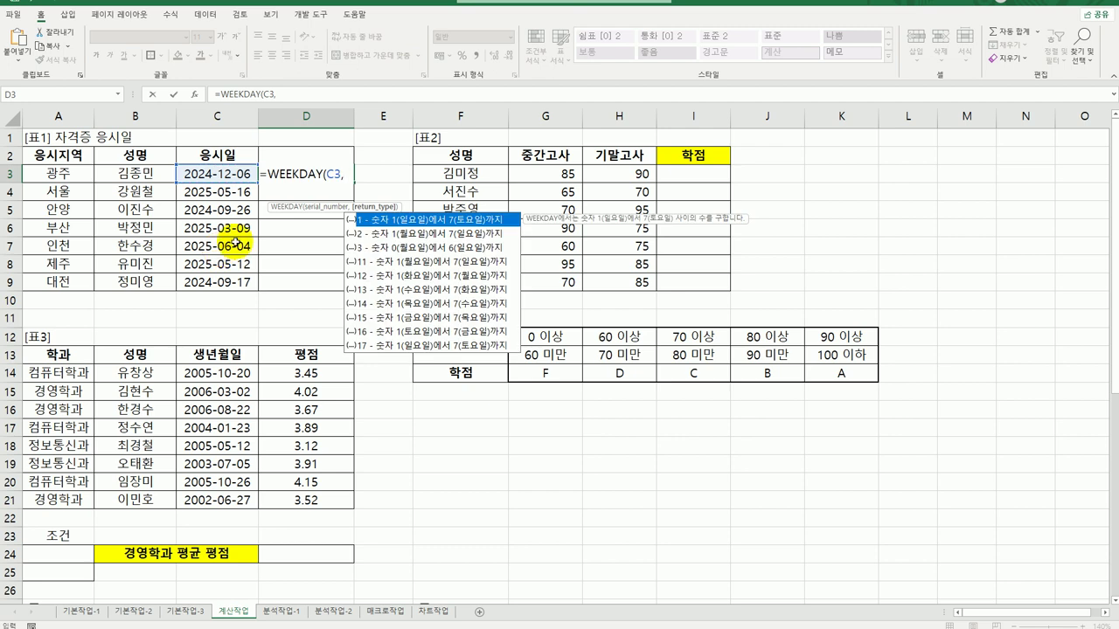
pyautogui.click(421, 235)
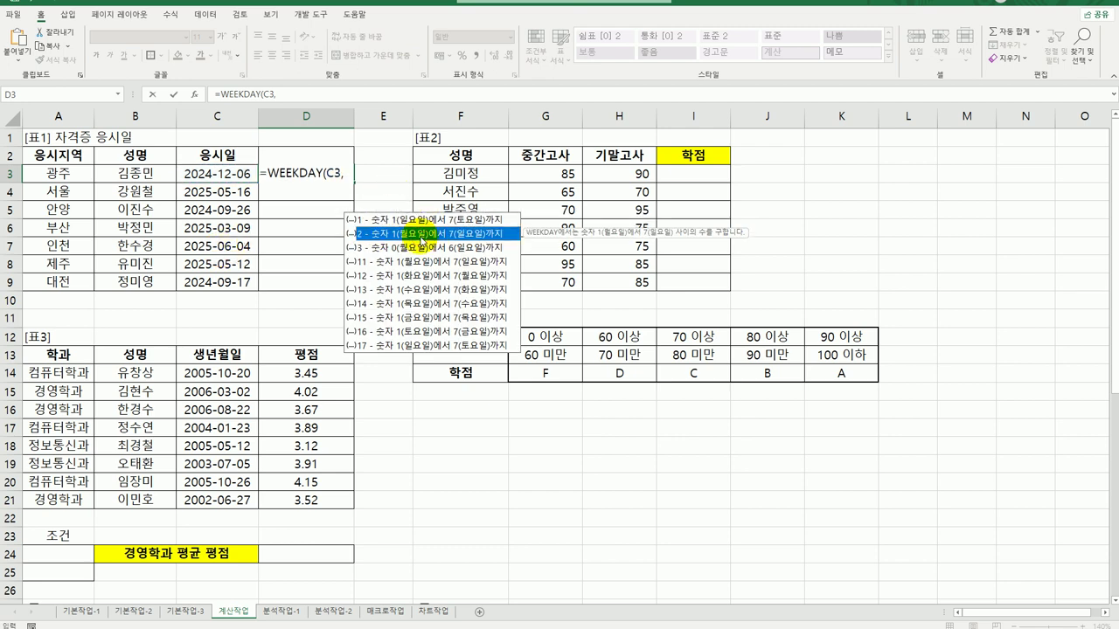
pyautogui.doubleClick(421, 234)
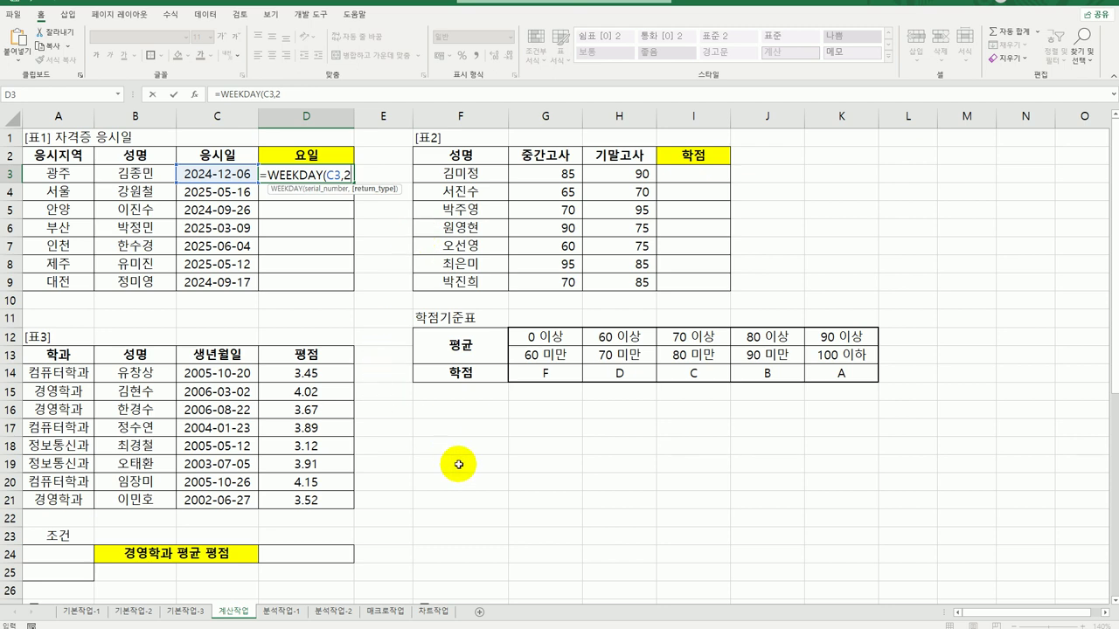
pyautogui.write(')')
pyautogui.press('Return')
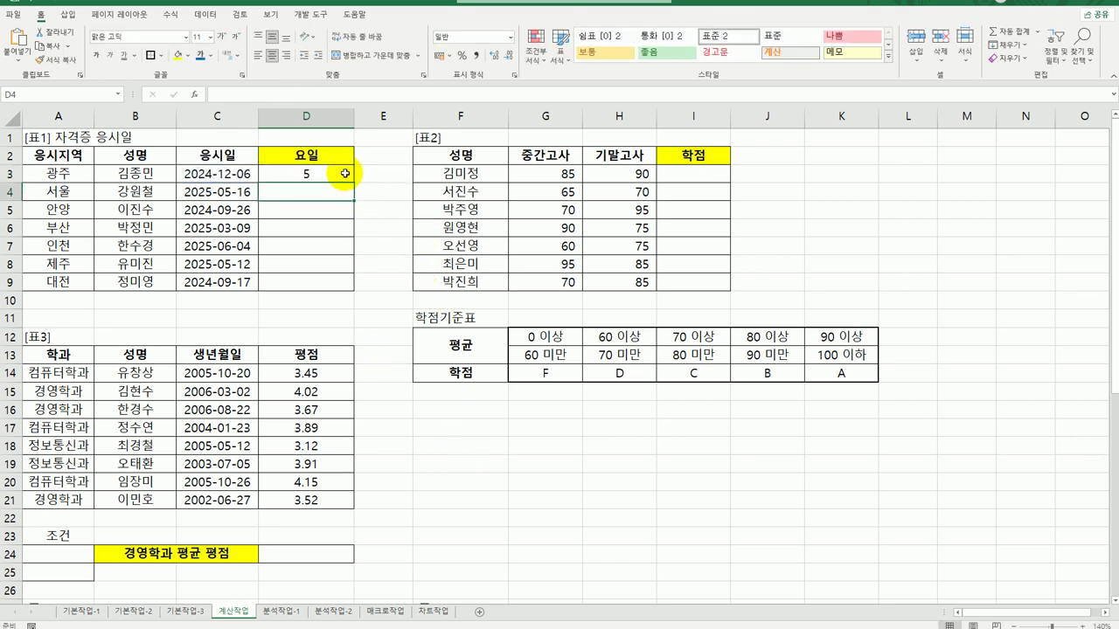
# Step: Fill the WEEKDAY formula from D3 down to D9 and check the copied formulas in D7:D9
pyautogui.click(306, 175)
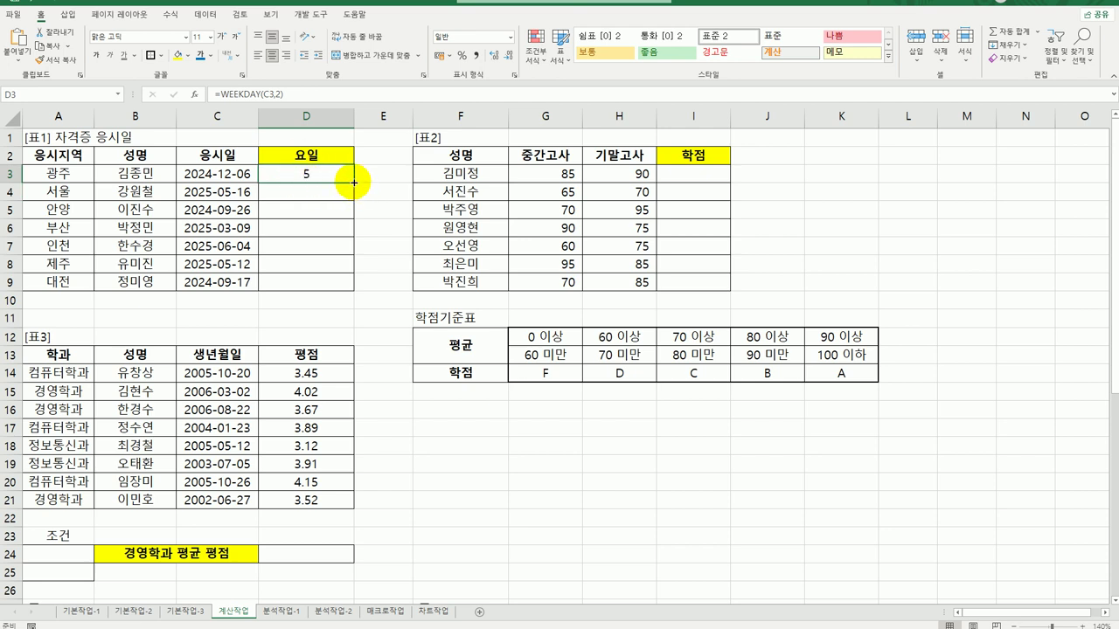
pyautogui.moveTo(354, 183); pyautogui.dragTo(341, 288)
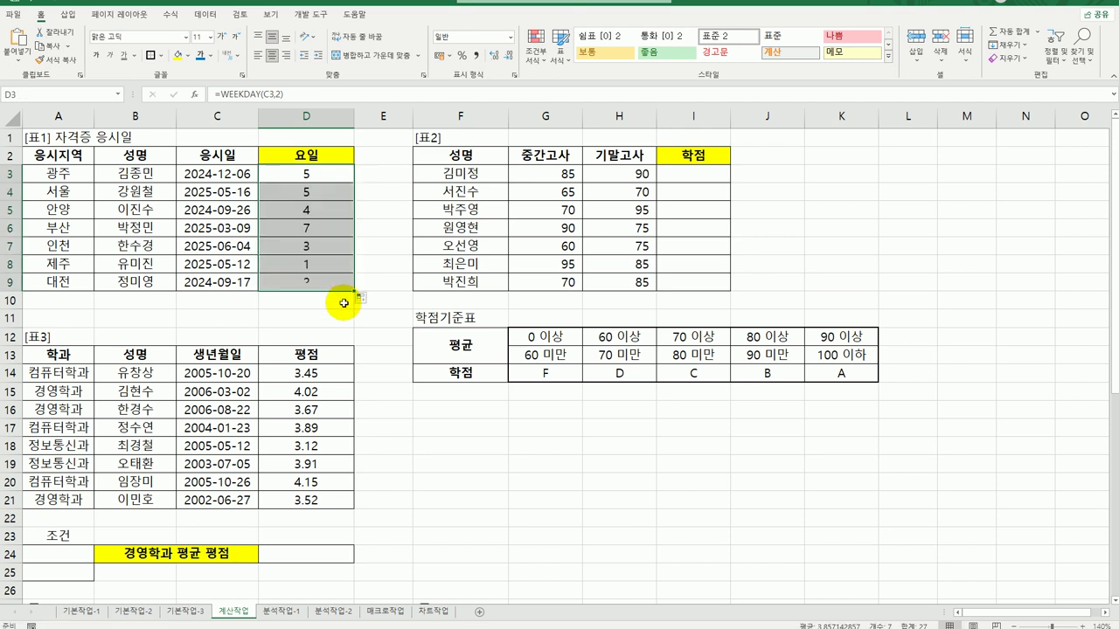
pyautogui.click(313, 262)
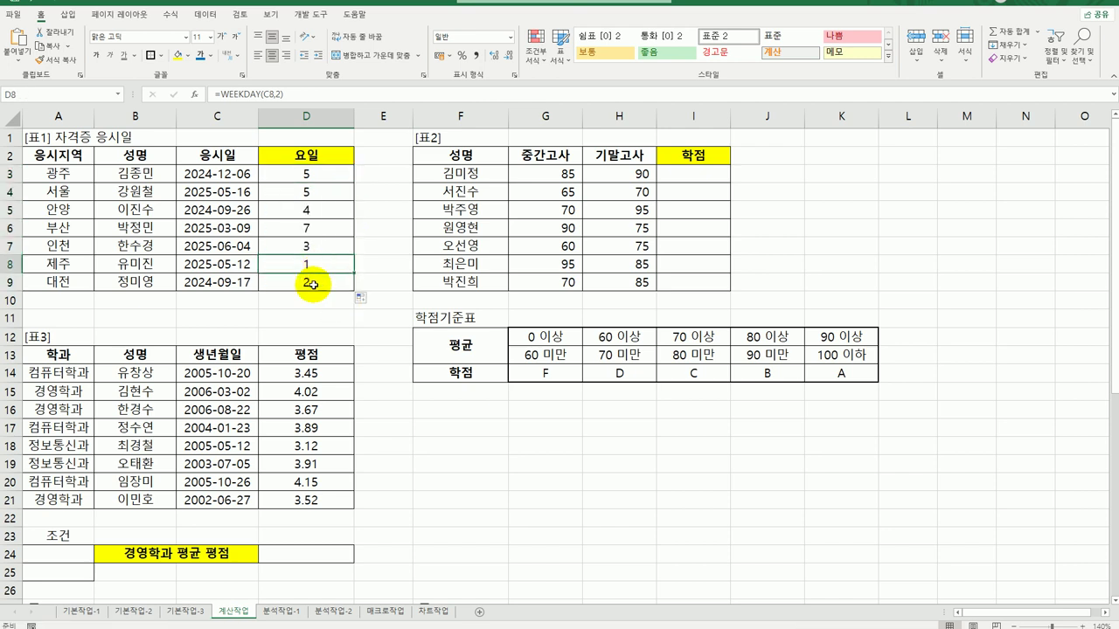
pyautogui.click(311, 285)
pyautogui.click(316, 260)
pyautogui.click(312, 244)
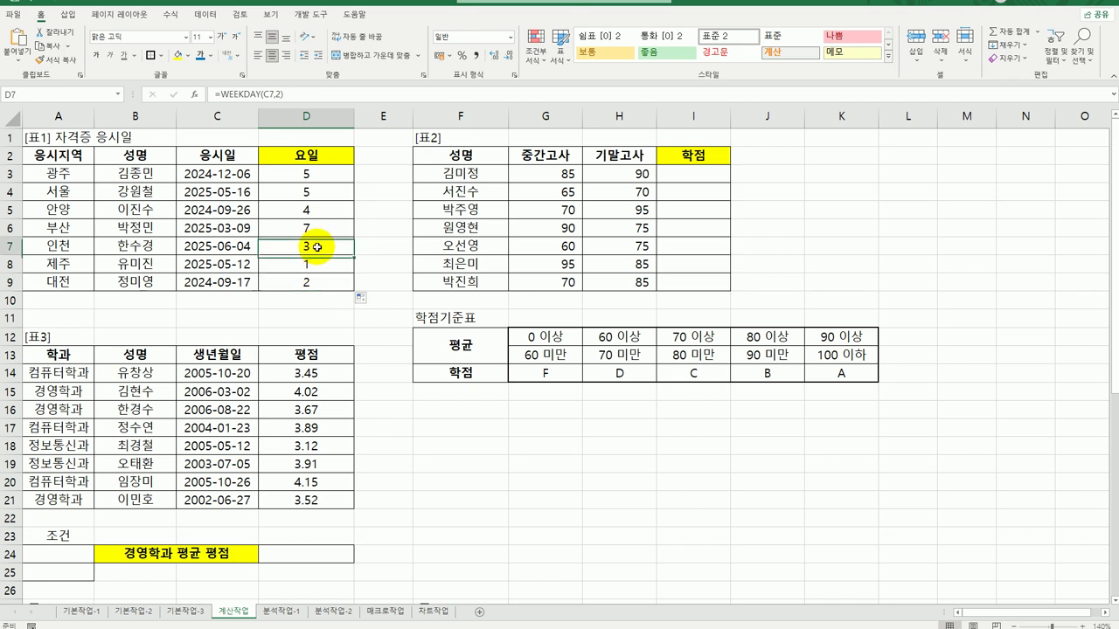
# Step: Check the copied WEEKDAY formulas in D4:D6, and extend D3's formula to =IF(WEEKDAY(C3,2)<=5,"평일","주말")
pyautogui.click(317, 208)
pyautogui.click(312, 184)
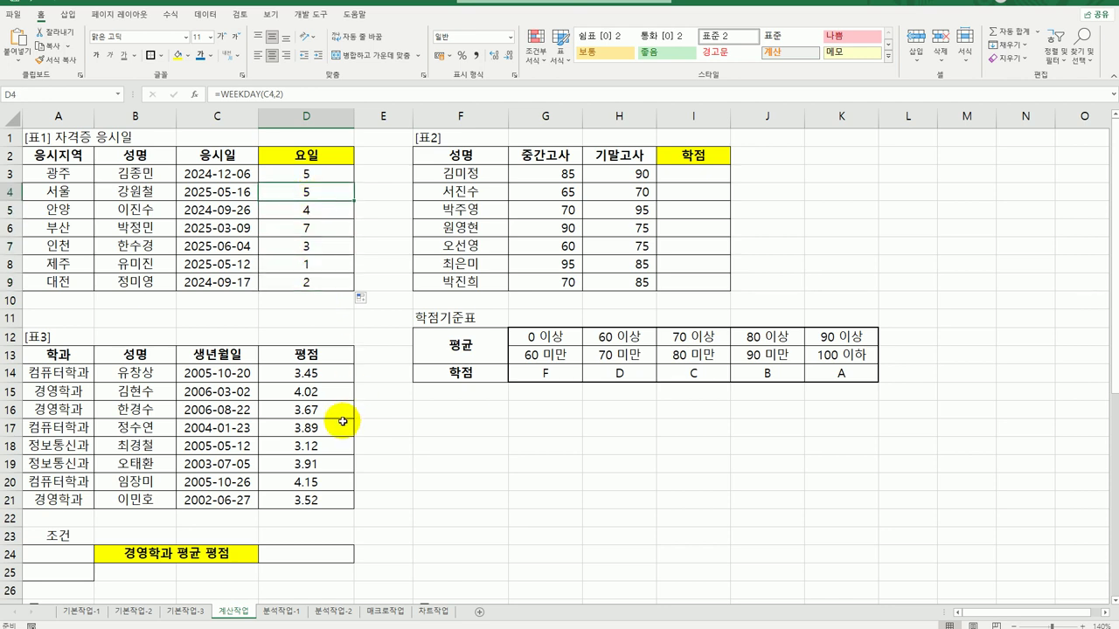
pyautogui.click(311, 231)
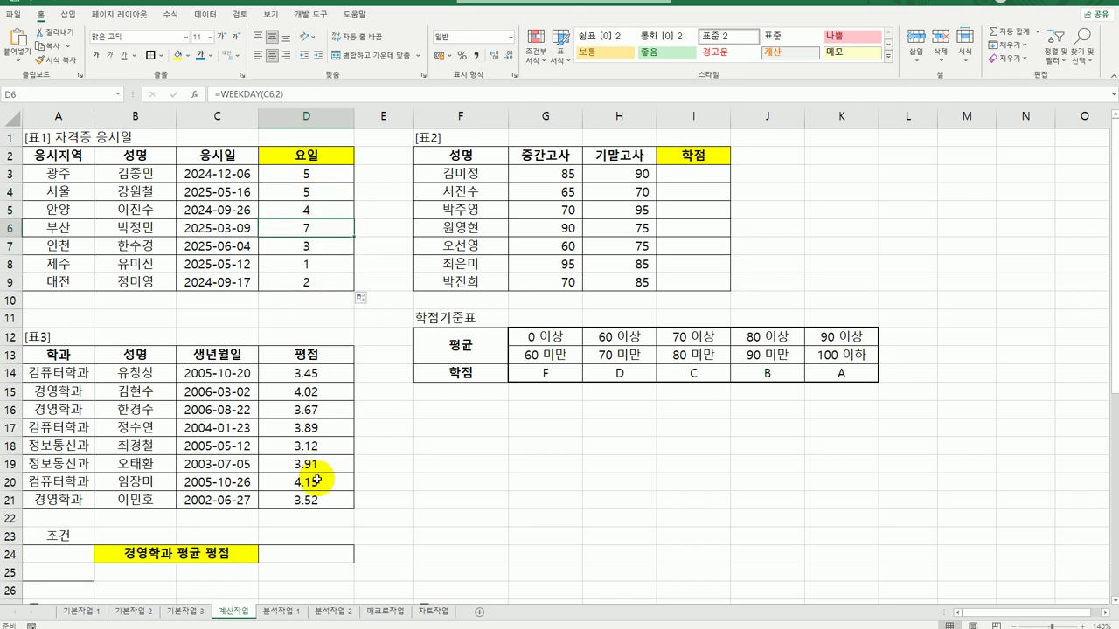
pyautogui.click(311, 176)
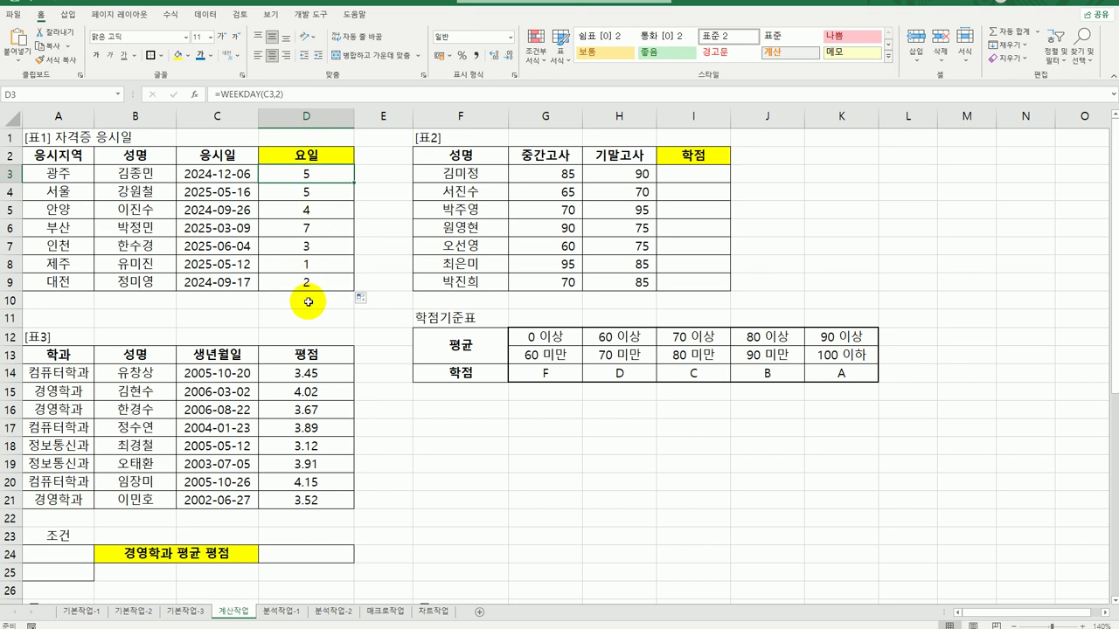
pyautogui.doubleClick(310, 175)
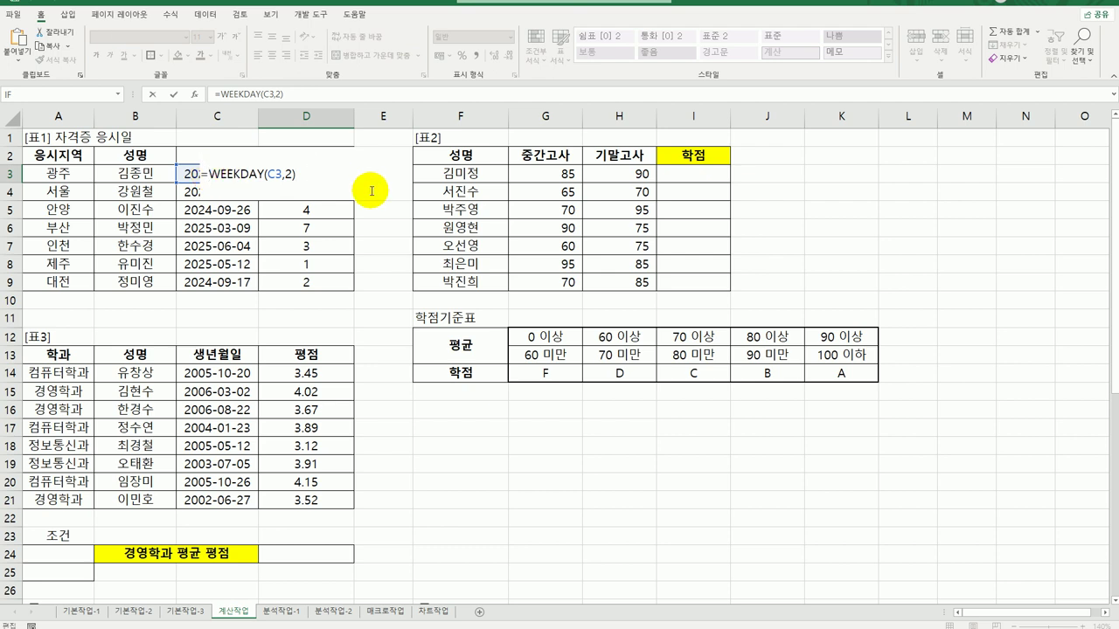
pyautogui.write('IF(')
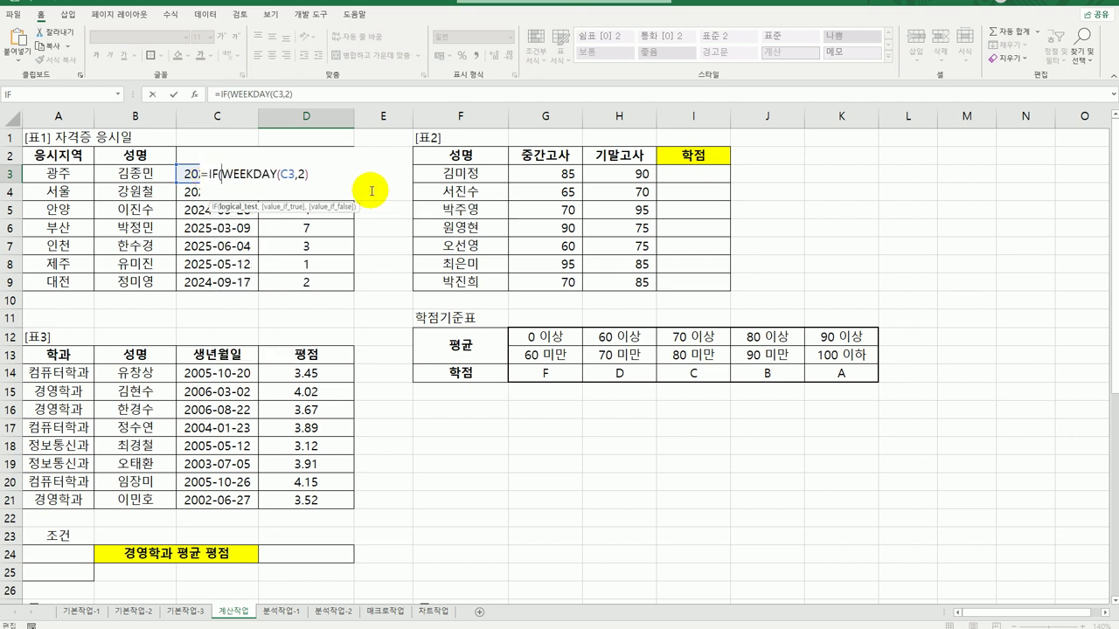
pyautogui.press('End')
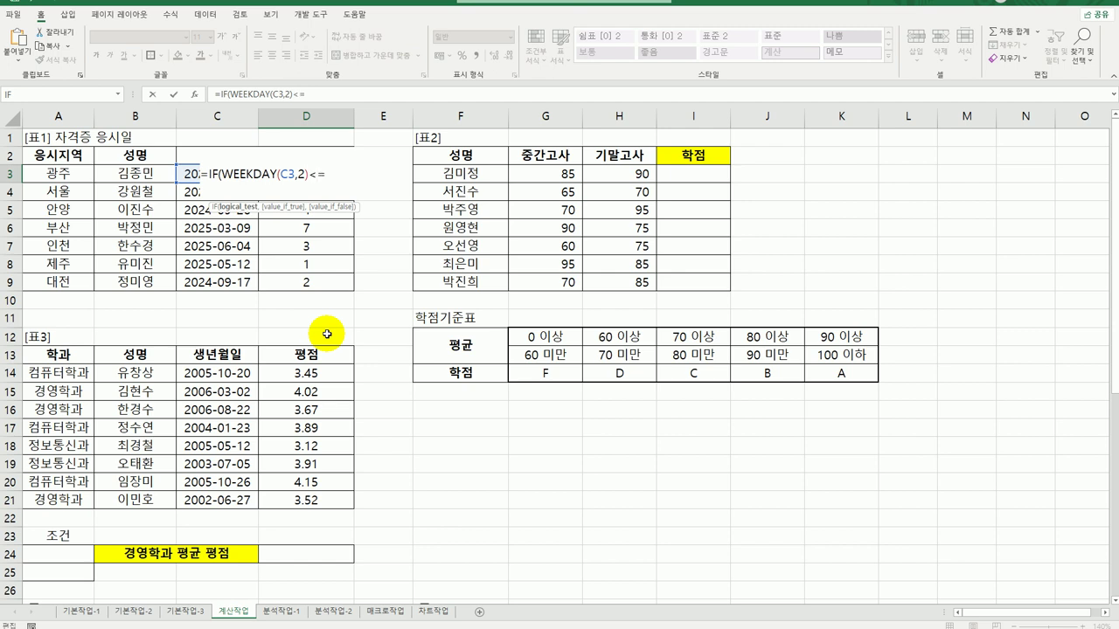
pyautogui.write('<=5,"평')
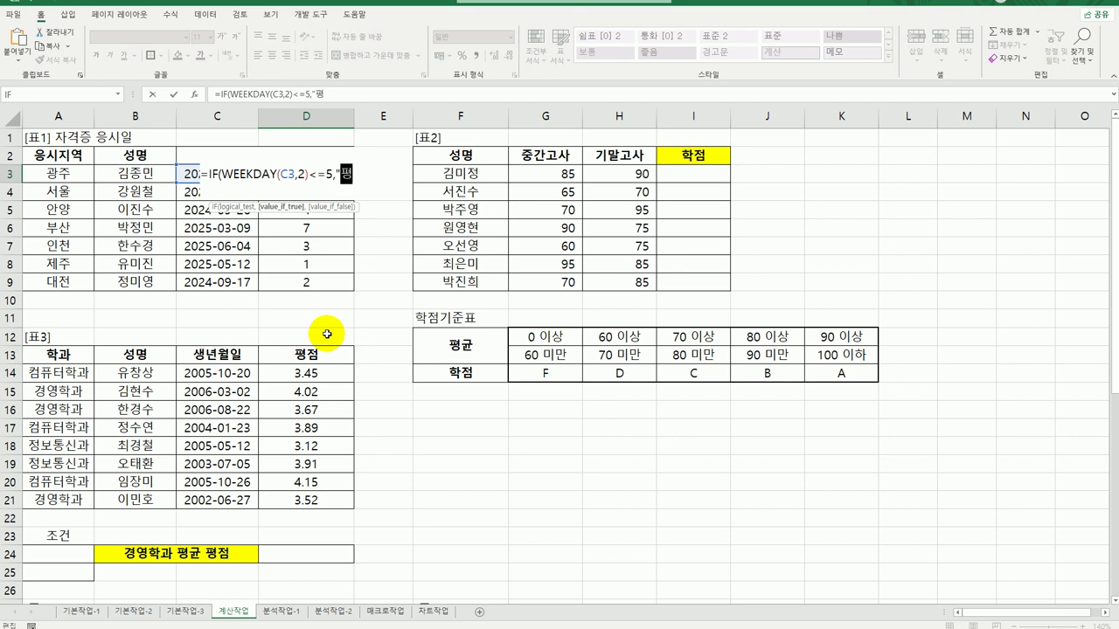
pyautogui.write('일","주말')
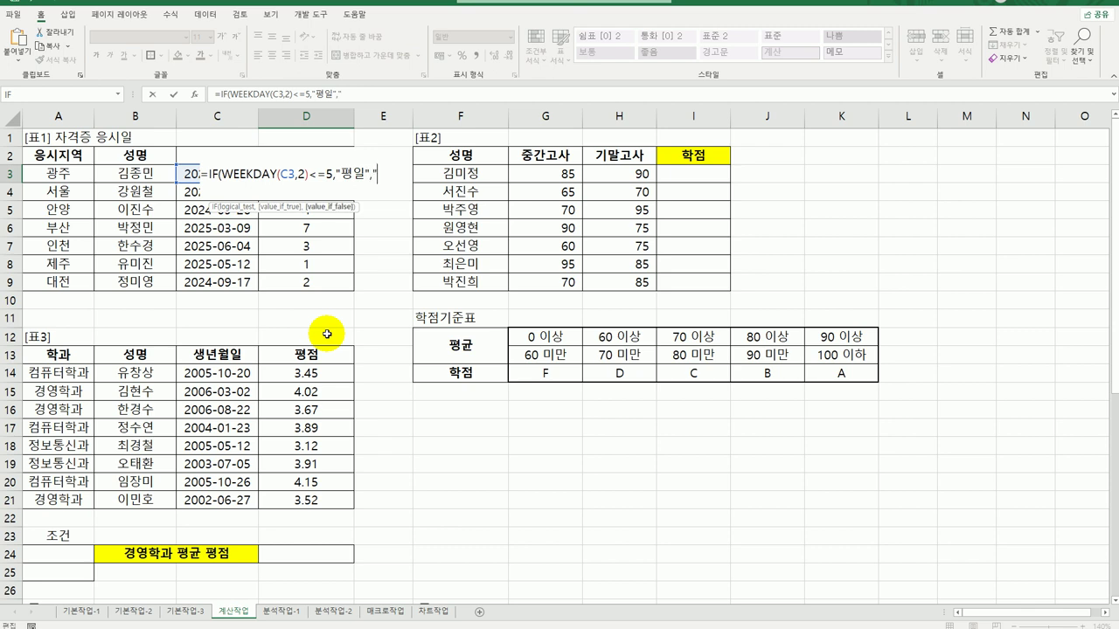
pyautogui.write('")')
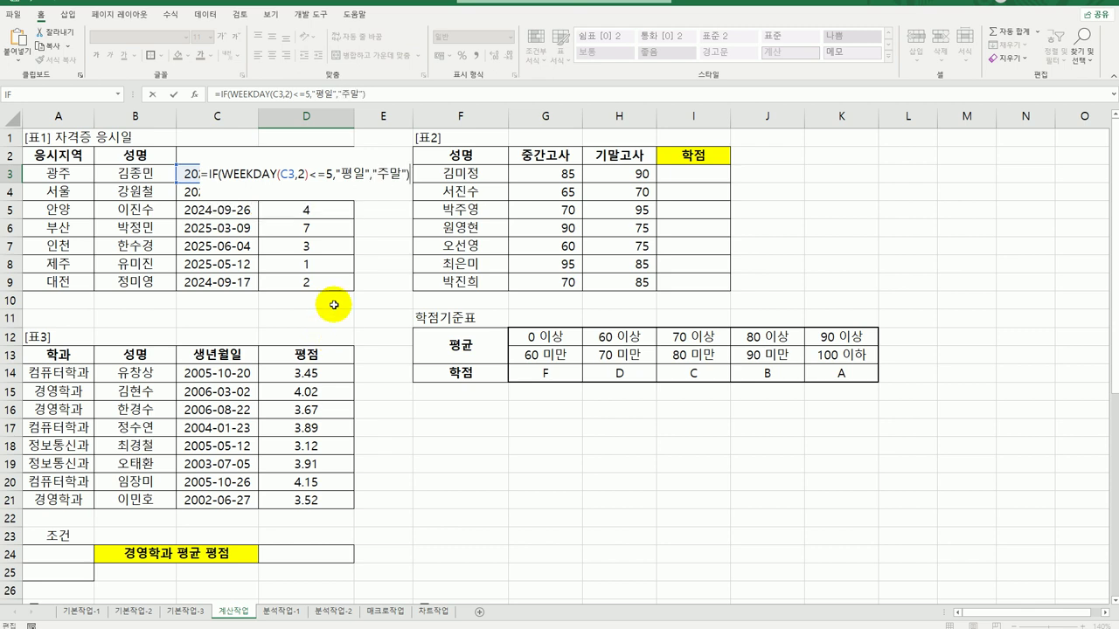
# Step: Review the IF function's arguments for D3, accept the formula, and fill it down to D9
pyautogui.click(295, 174)
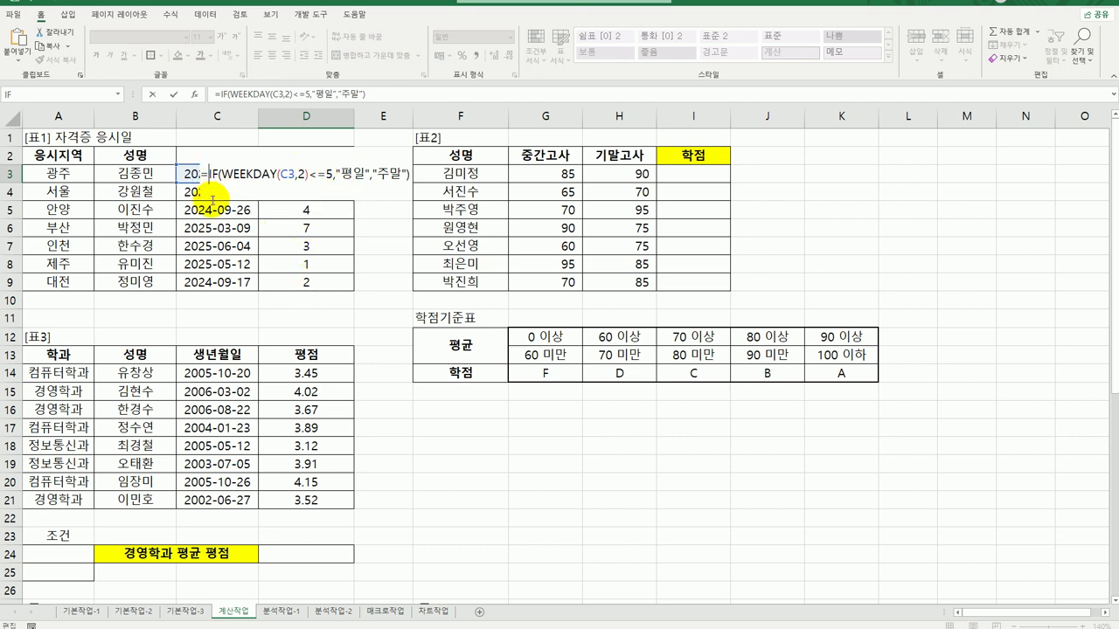
pyautogui.click(194, 94)
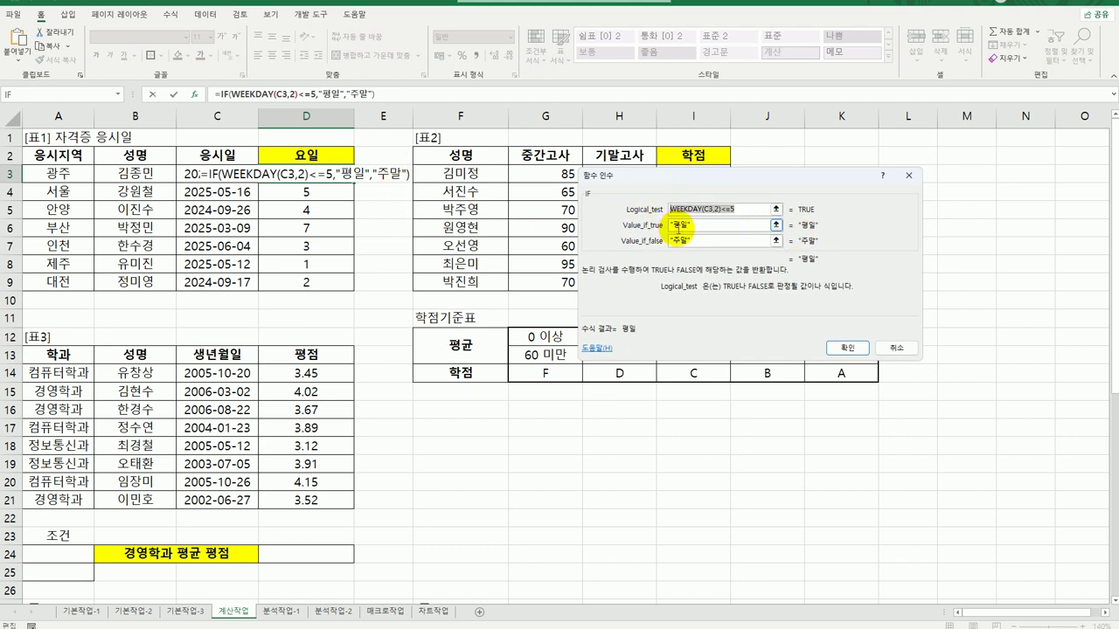
pyautogui.click(677, 225)
pyautogui.click(699, 246)
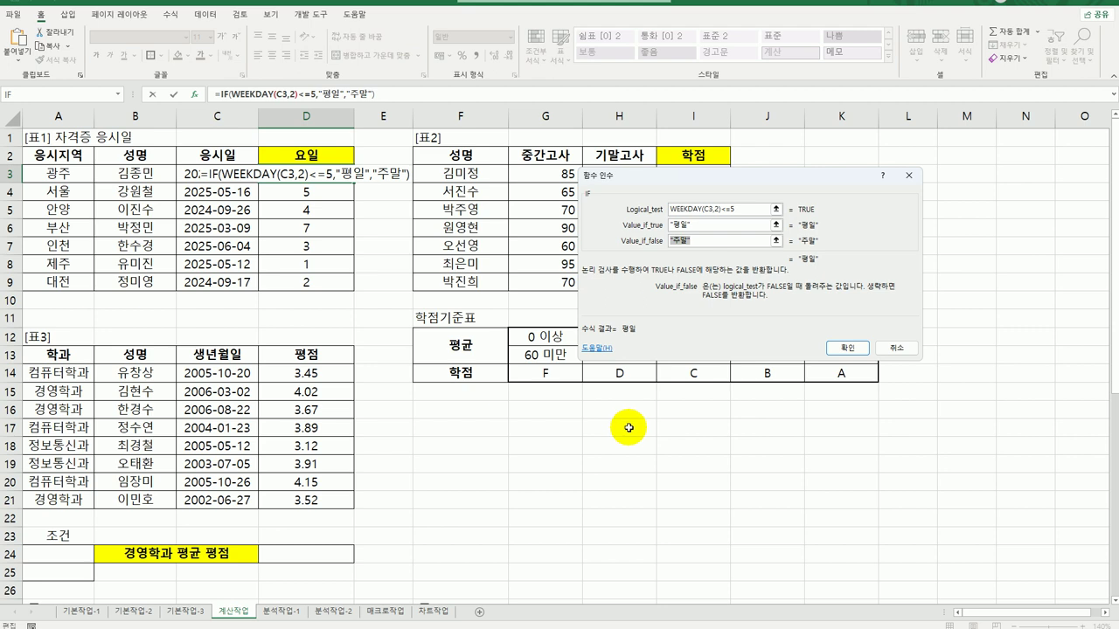
pyautogui.click(847, 348)
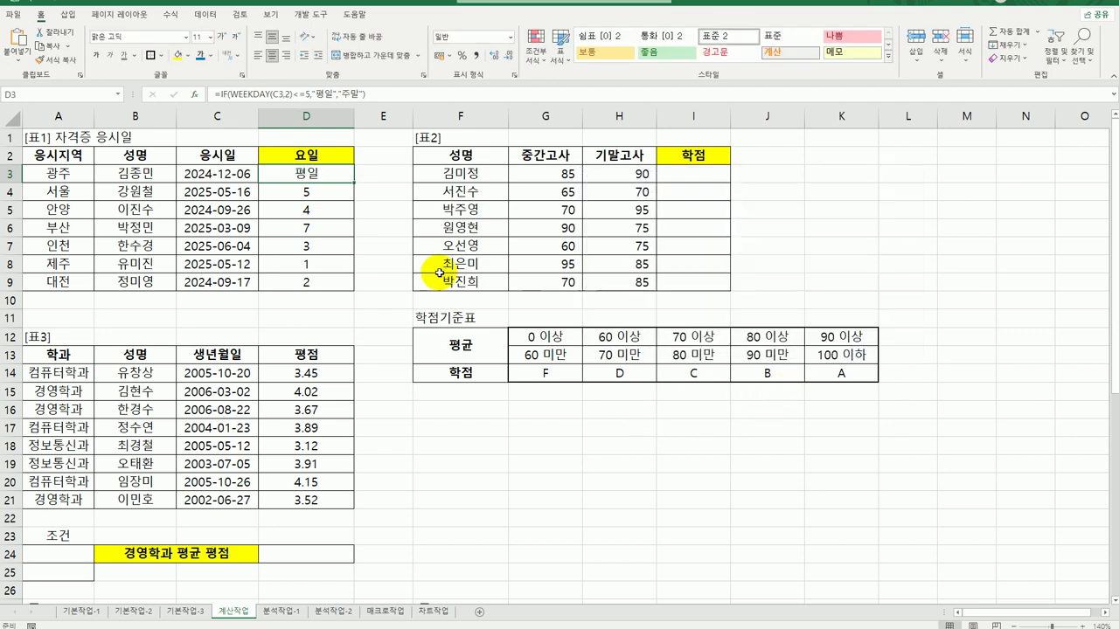
pyautogui.moveTo(354, 182); pyautogui.dragTo(350, 288)
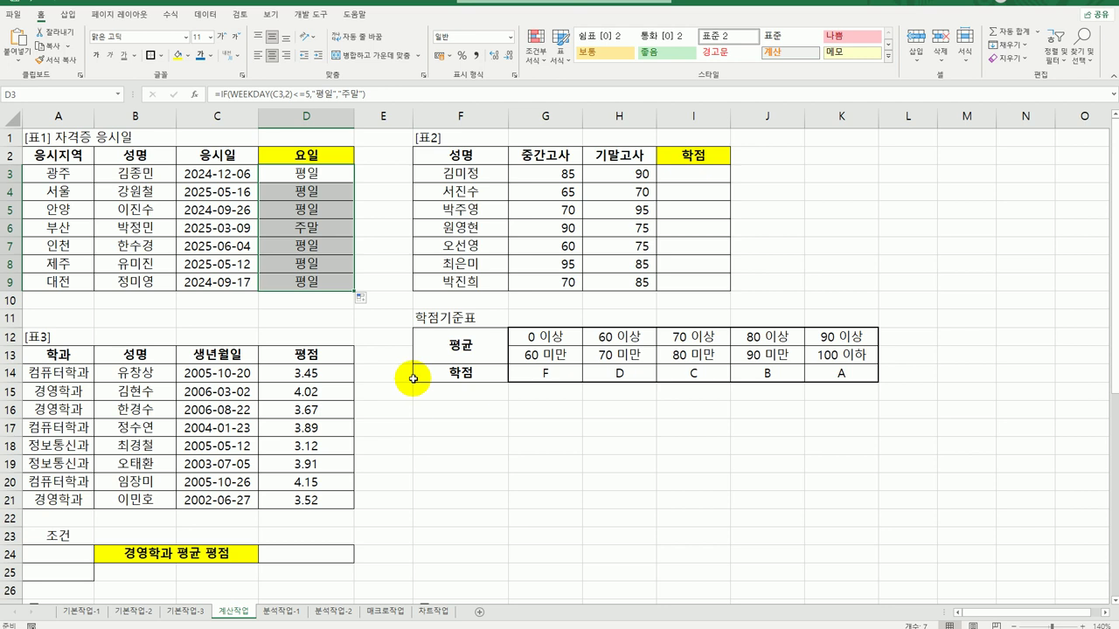
pyautogui.click(338, 288)
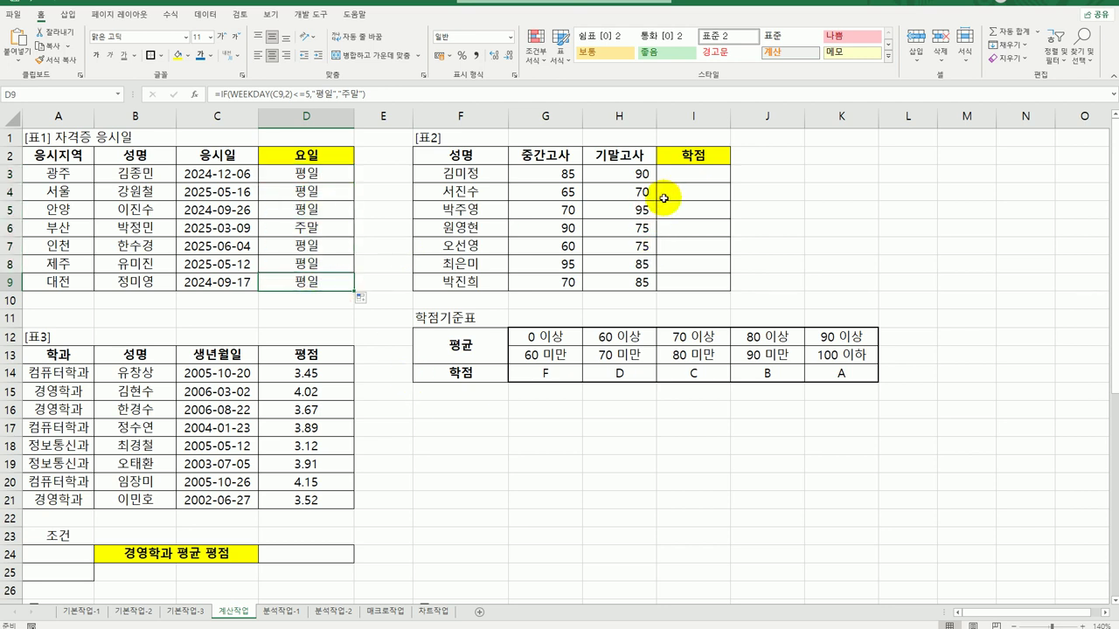
# Step: Look over G3:H3 and the 학점기준표 range G12:K14, and enter =AVERAGE(G3:H3) in cell I3 of 표2's 학점 column
pyautogui.click(684, 172)
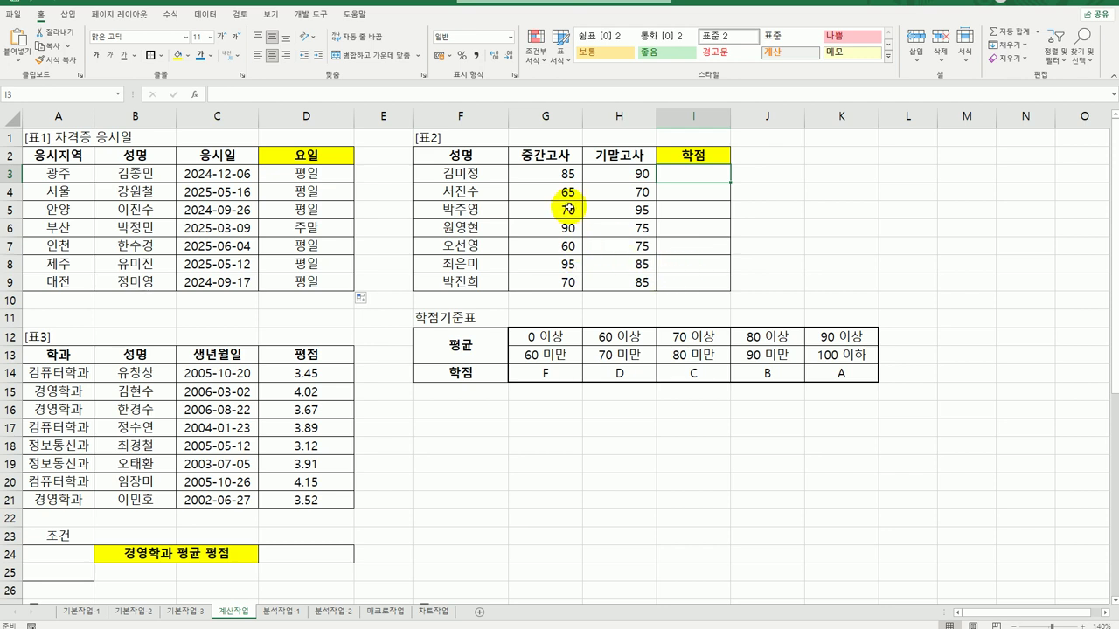
pyautogui.moveTo(564, 173); pyautogui.dragTo(638, 172)
pyautogui.moveTo(521, 336); pyautogui.dragTo(847, 370)
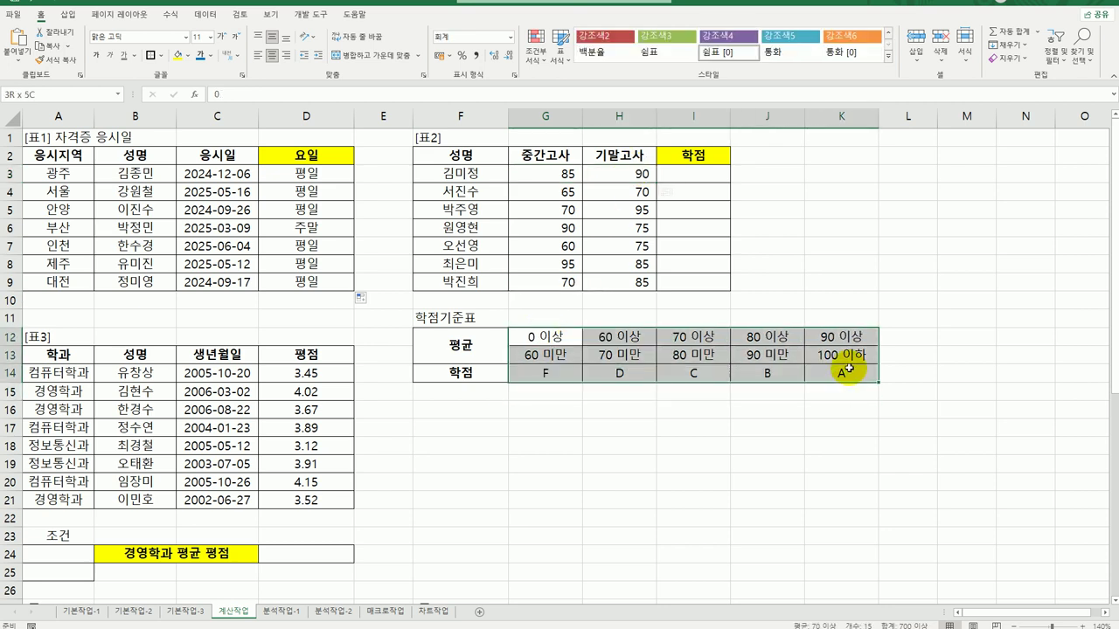
pyautogui.click(549, 373)
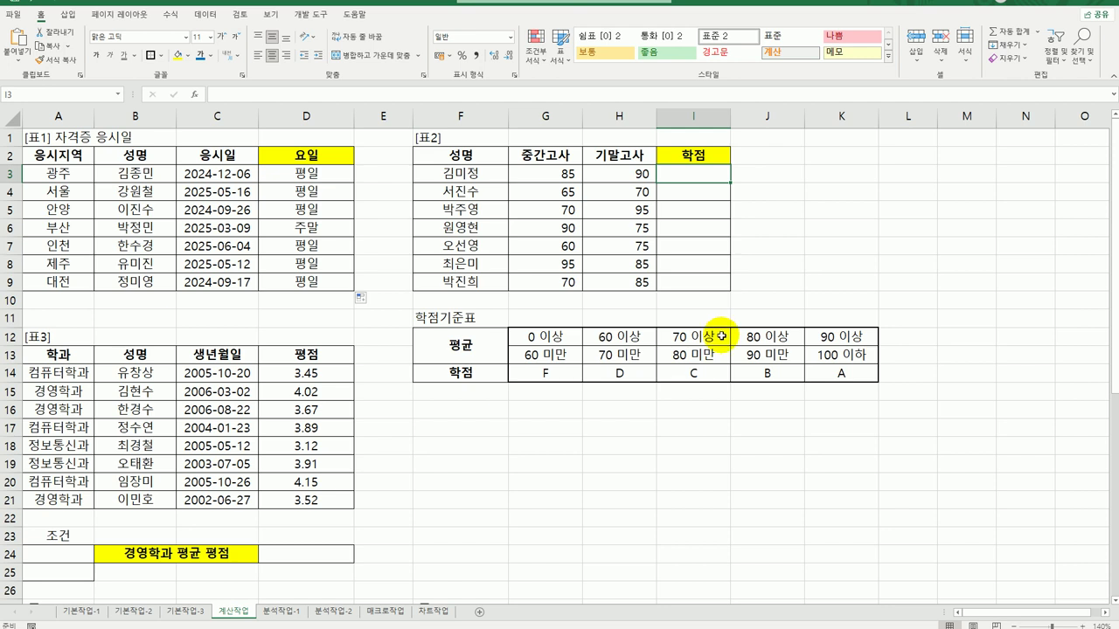
pyautogui.write('=')
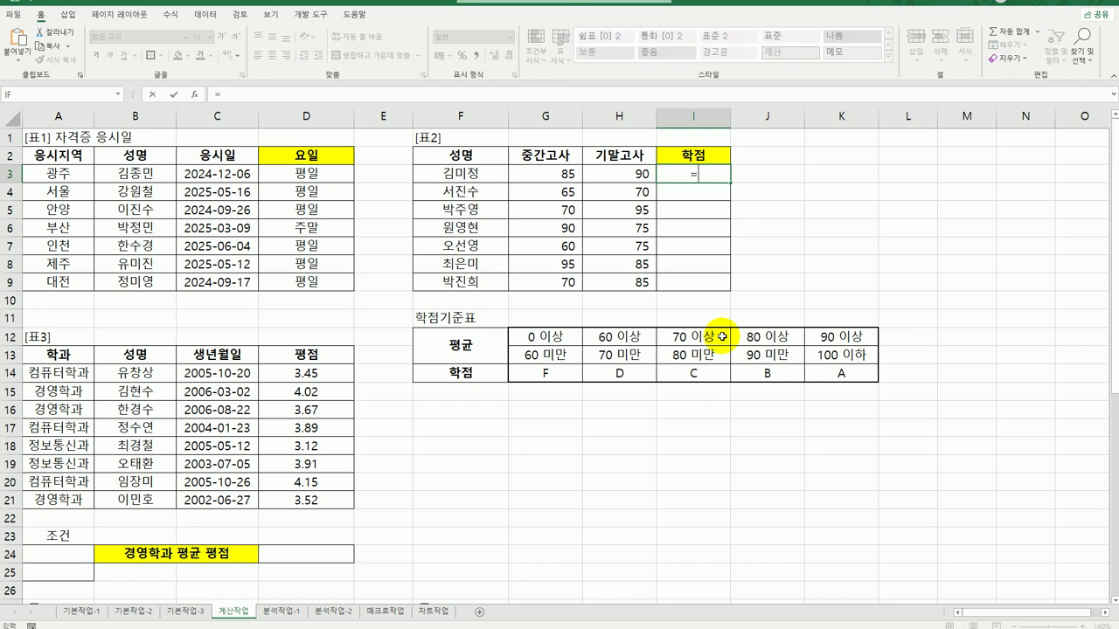
pyautogui.write('ㅁ')
pyautogui.write('av')
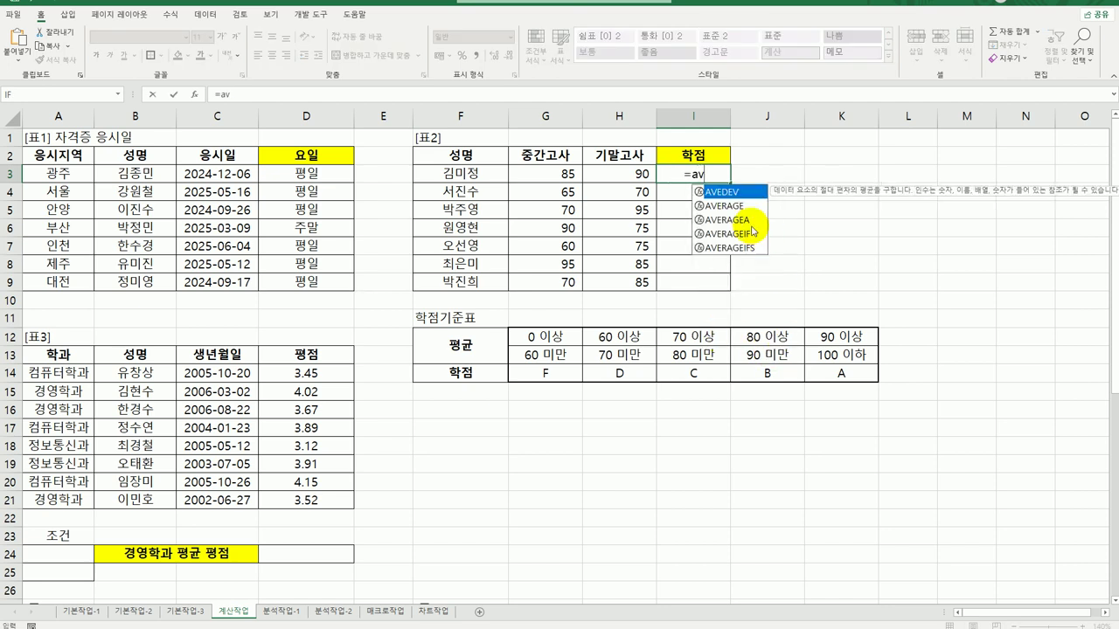
pyautogui.doubleClick(742, 210)
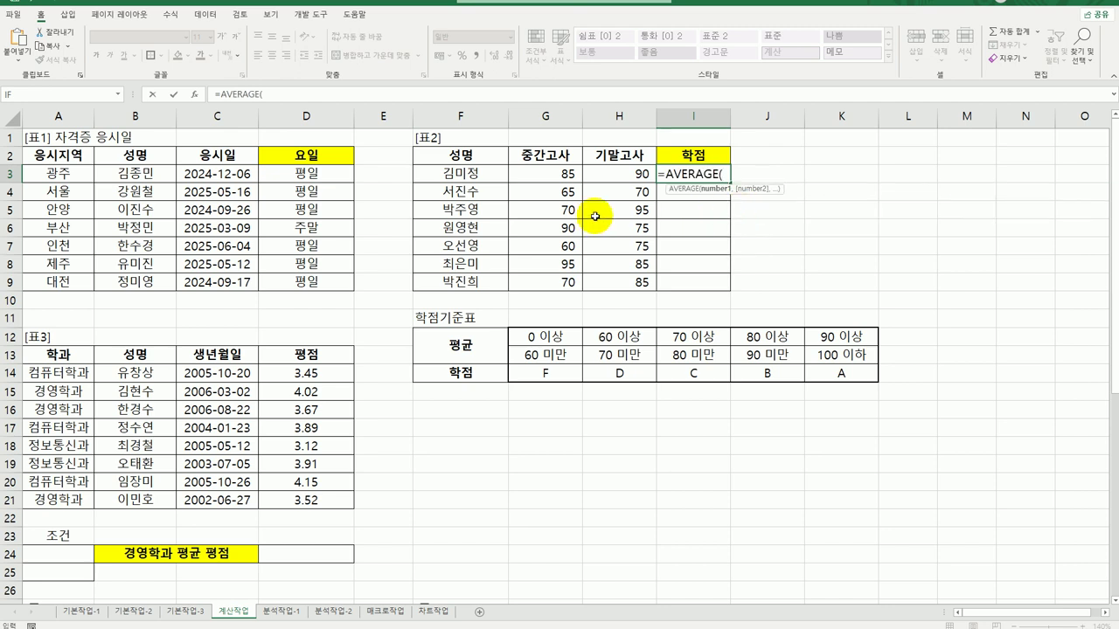
pyautogui.click(570, 176)
pyautogui.moveTo(570, 176); pyautogui.dragTo(616, 175)
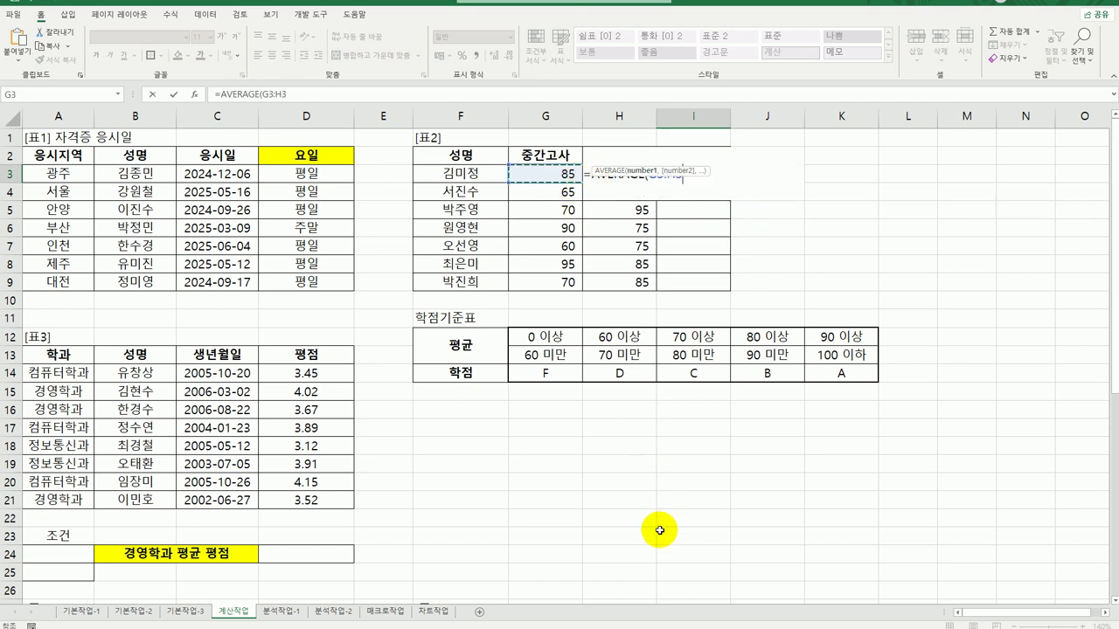
pyautogui.press('Return')
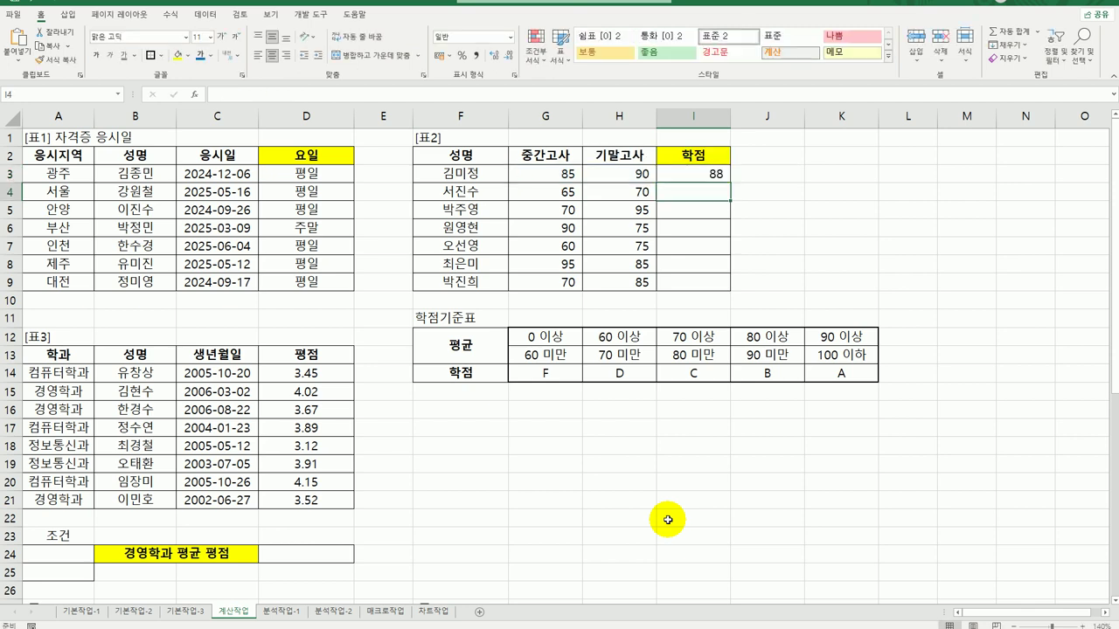
# Step: Compare the average in I3 with the grade bounds in J12 and J13, and nest AVERAGE(G3:H3) as the lookup value of an HLOOKUP function
pyautogui.click(699, 175)
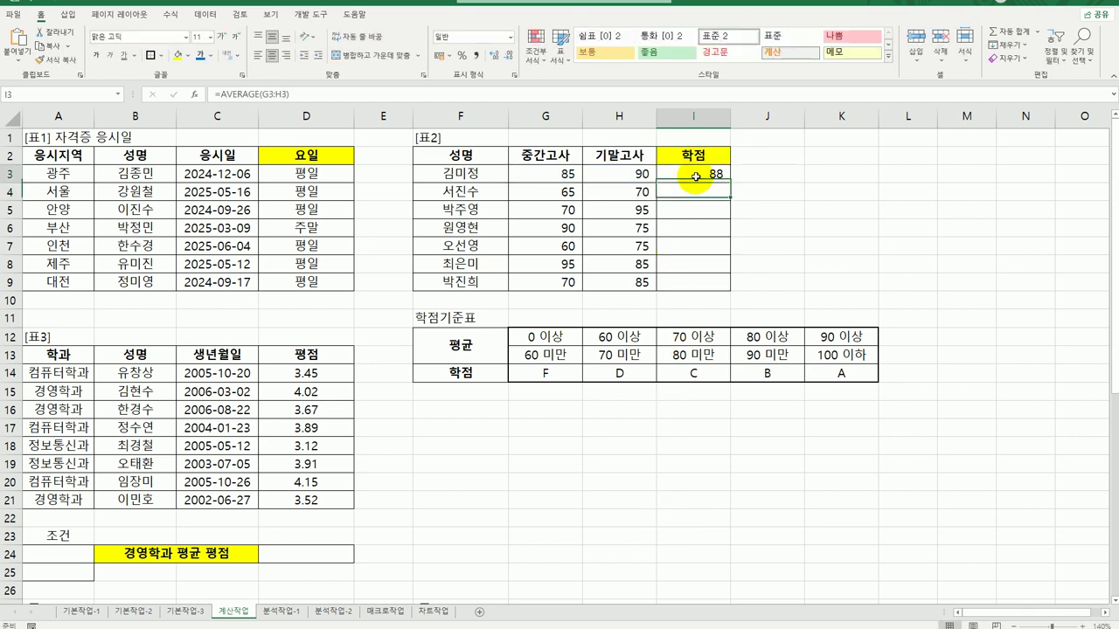
pyautogui.click(765, 339)
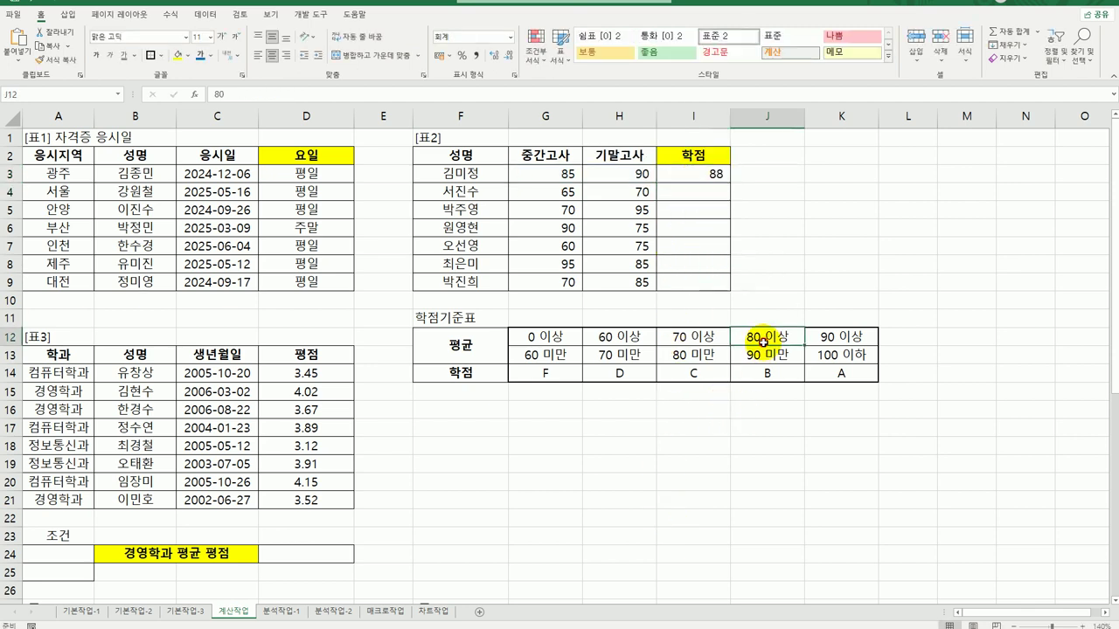
pyautogui.click(768, 356)
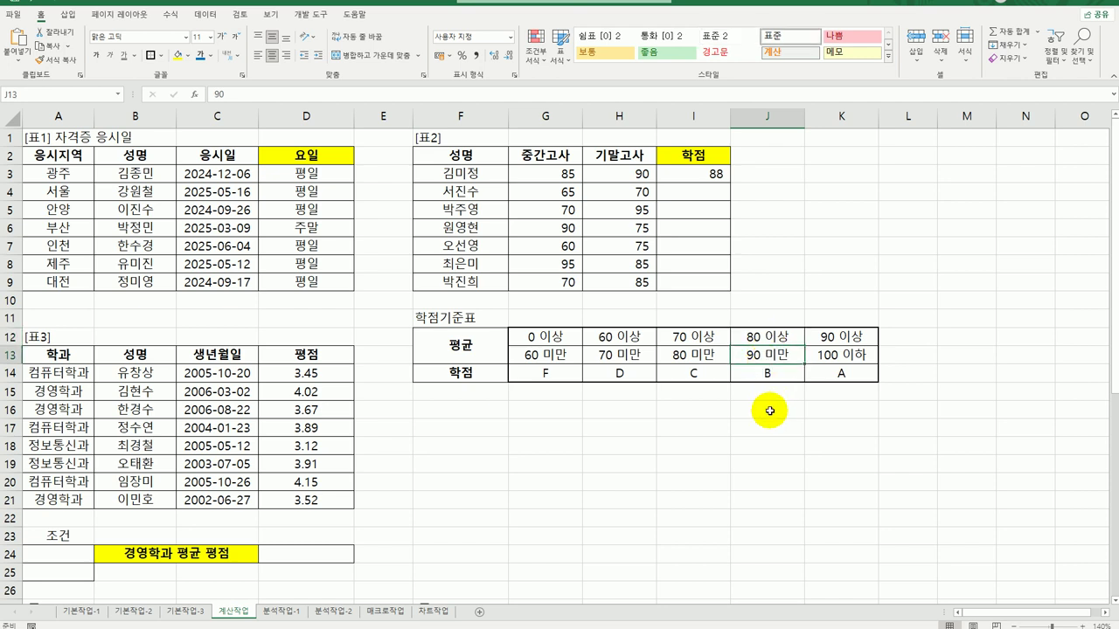
pyautogui.click(699, 175)
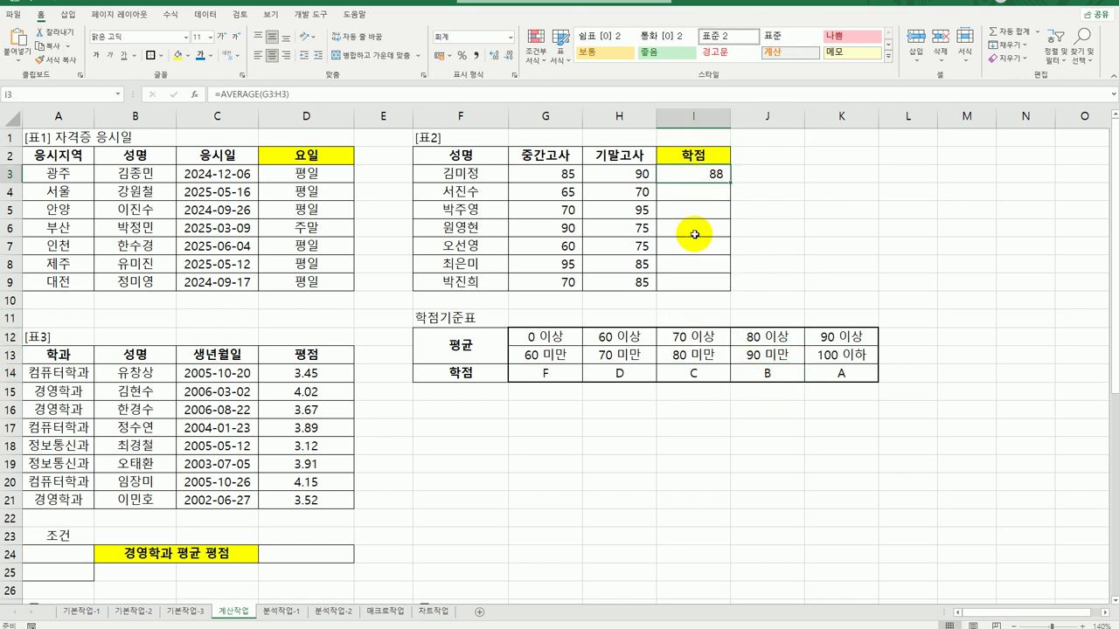
pyautogui.doubleClick(685, 173)
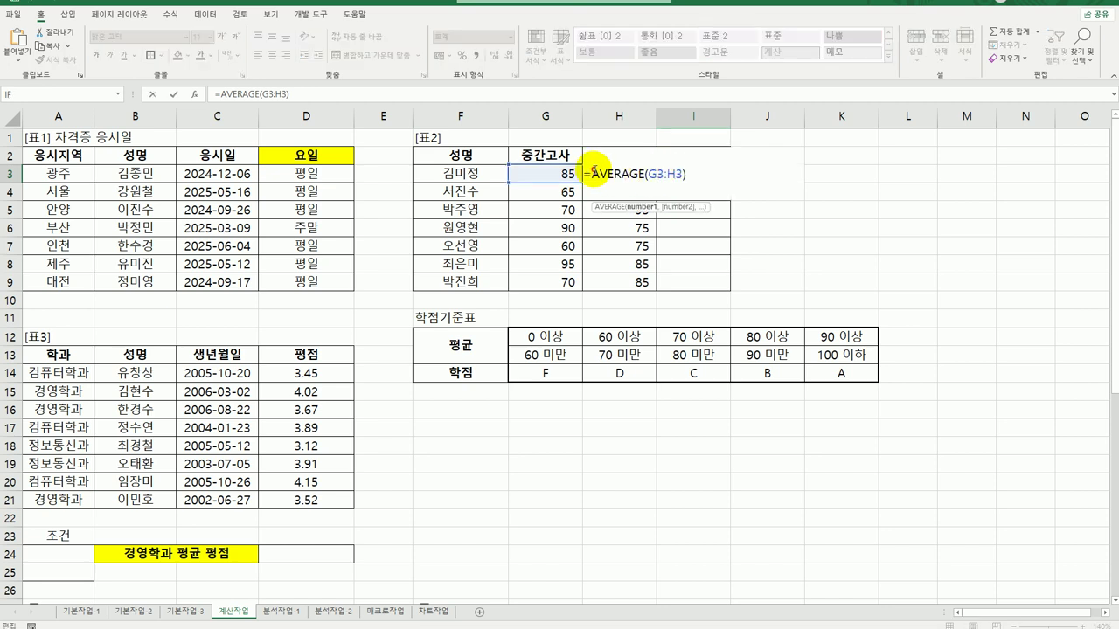
pyautogui.click(592, 174)
pyautogui.write('hl')
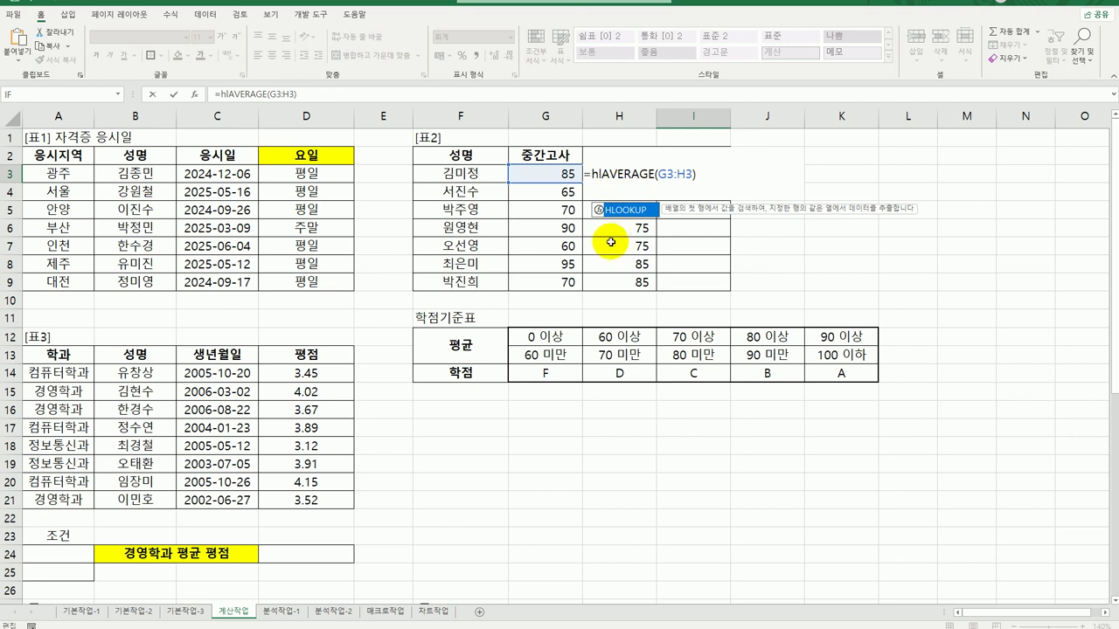
pyautogui.doubleClick(615, 210)
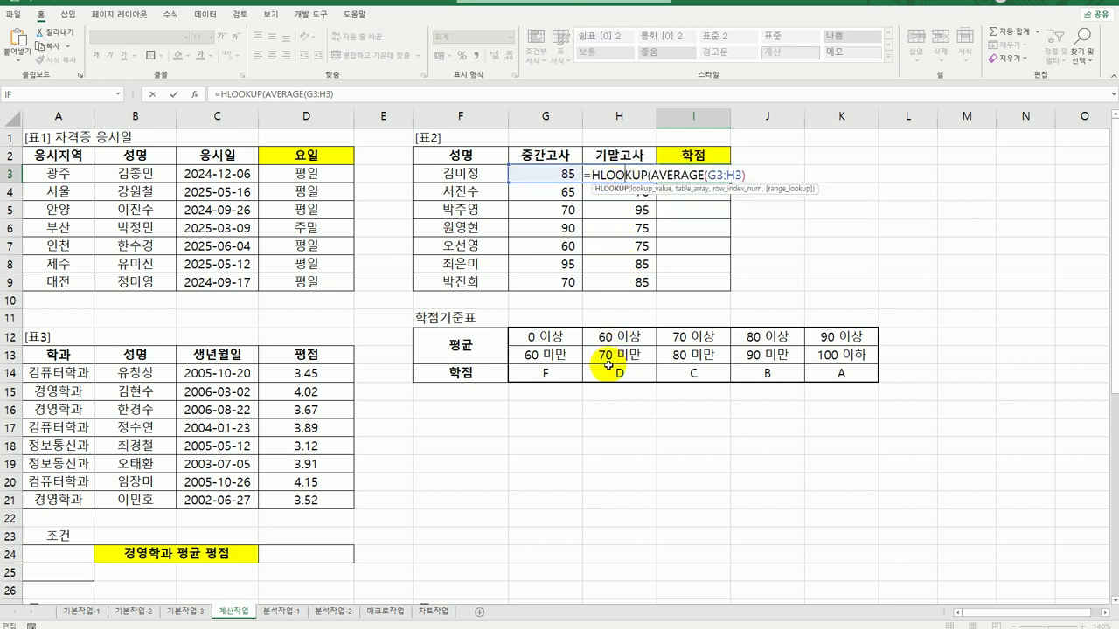
# Step: In the HLOOKUP function arguments, set Table_array to the absolute range $G$12:$K$14 of 학점기준표, keeping the dialog clear of the table
pyautogui.click(196, 94)
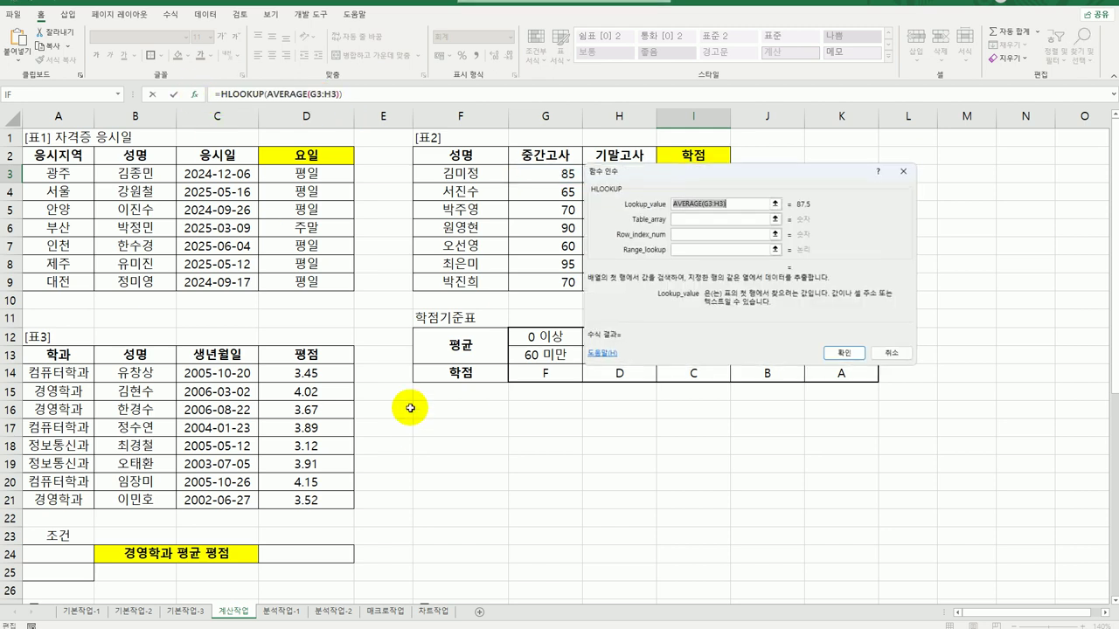
pyautogui.moveTo(712, 170); pyautogui.dragTo(693, 345)
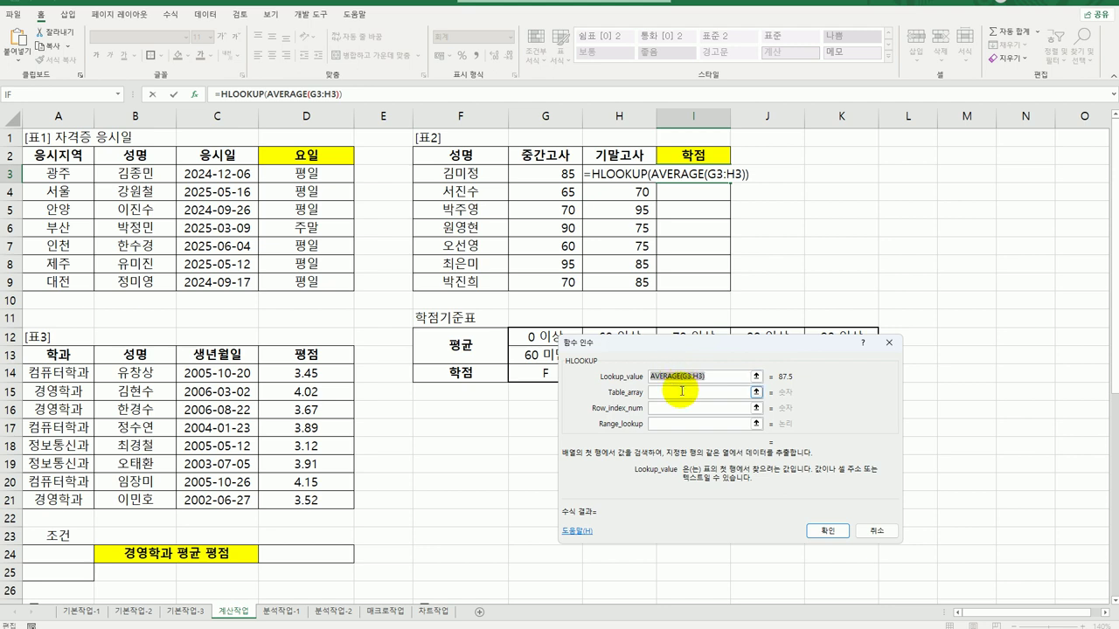
pyautogui.click(687, 392)
pyautogui.moveTo(624, 337); pyautogui.dragTo(333, 87)
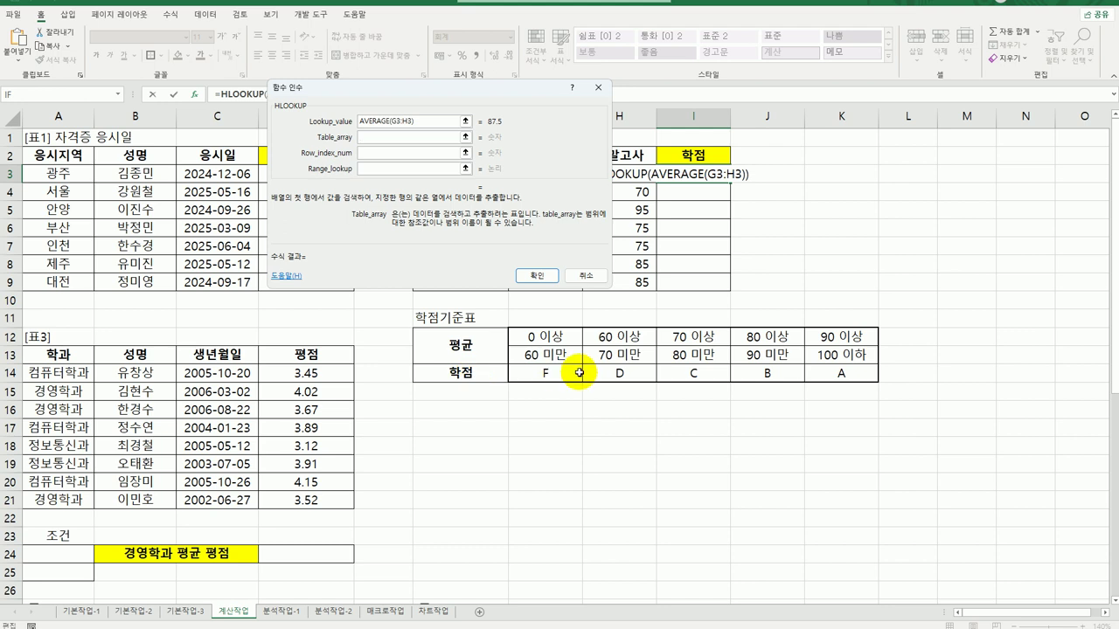
pyautogui.moveTo(549, 339); pyautogui.dragTo(834, 374)
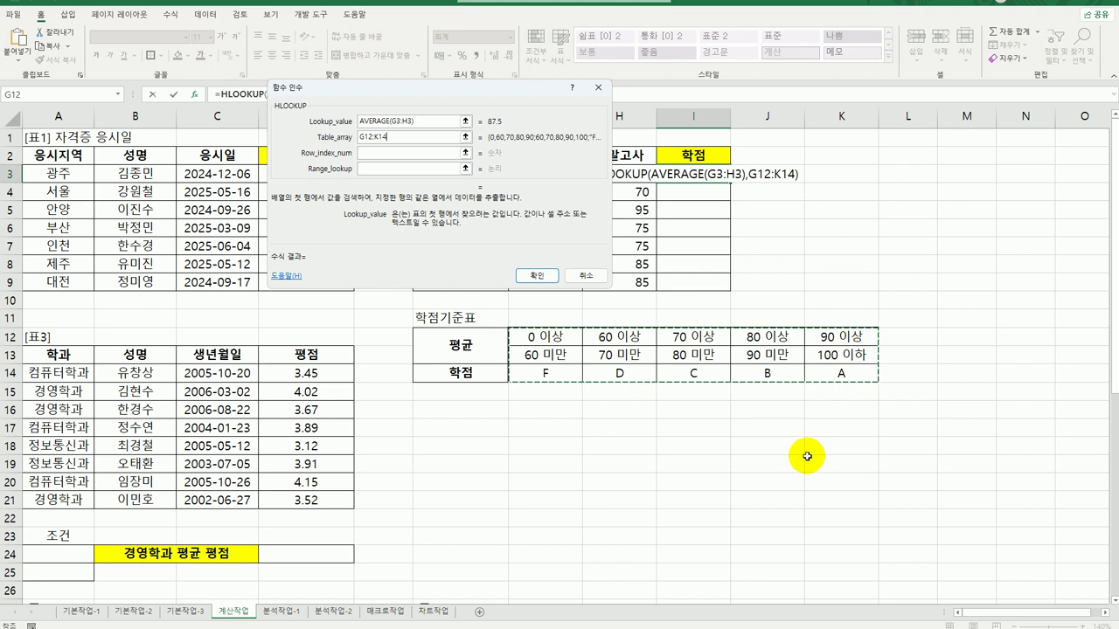
pyautogui.press('F4')
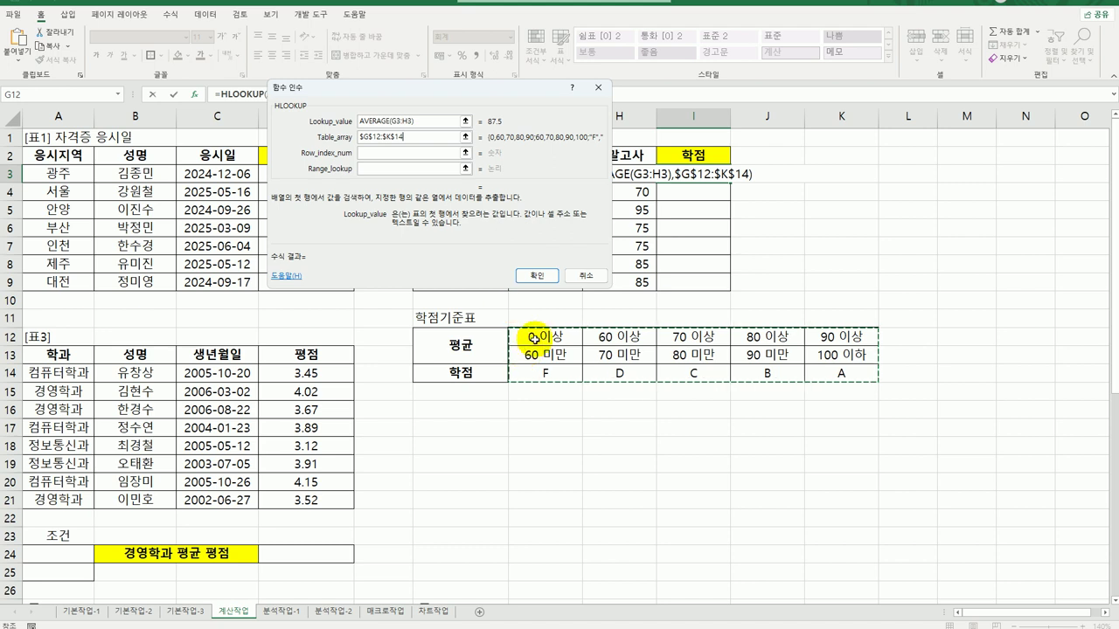
# Step: Set the HLOOKUP Row_index_num to 3, leave Range_lookup empty, accept the formula, and fill it down from I3 to I9
pyautogui.click(419, 154)
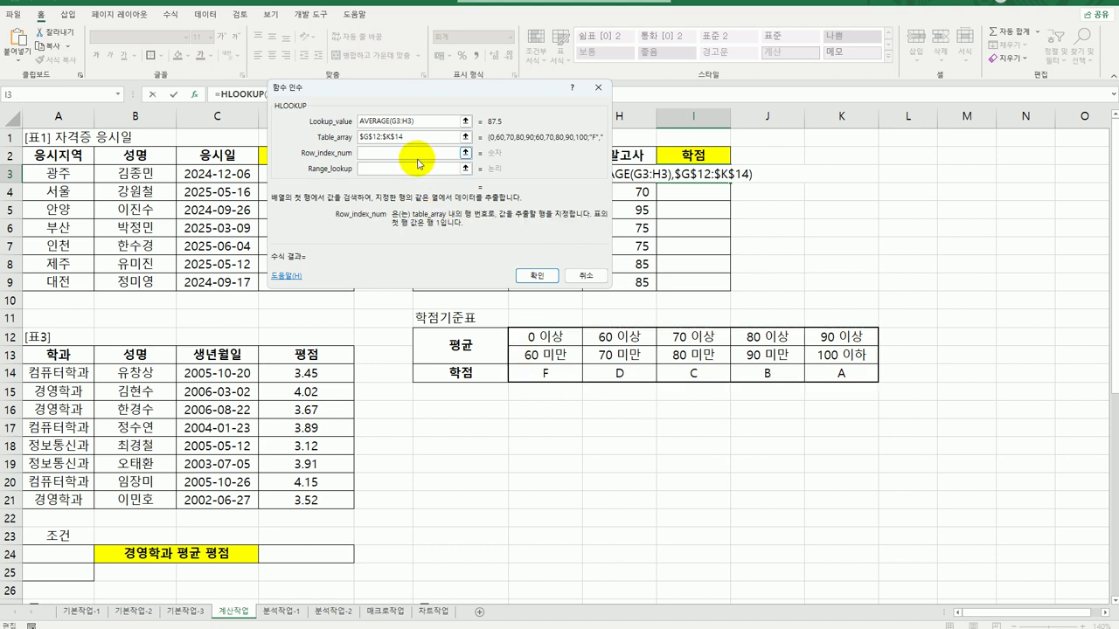
pyautogui.write('3')
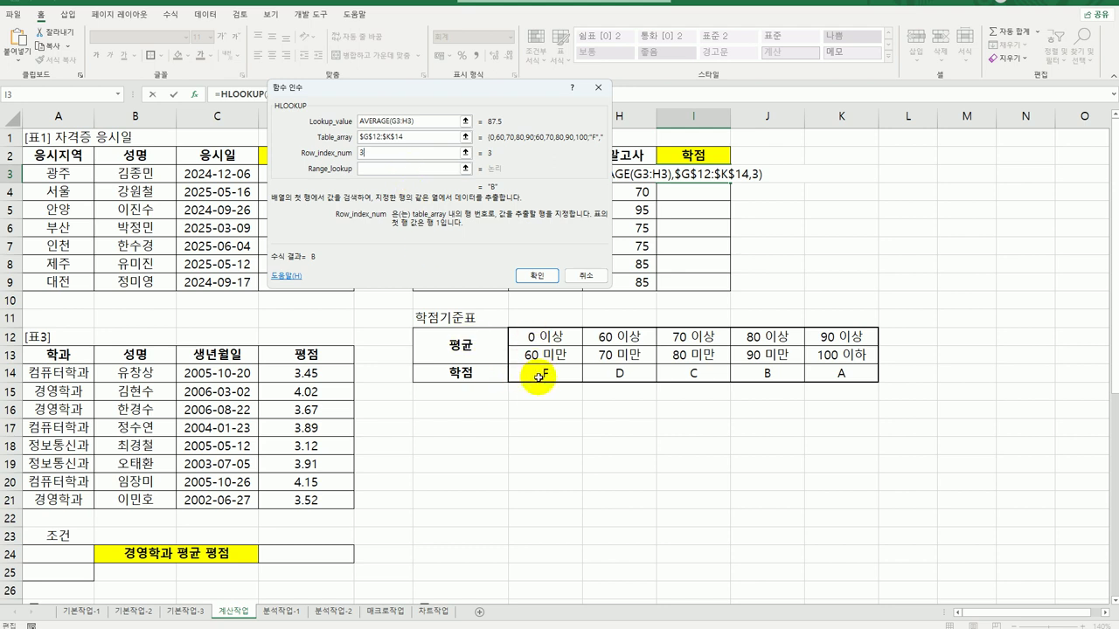
pyautogui.click(393, 165)
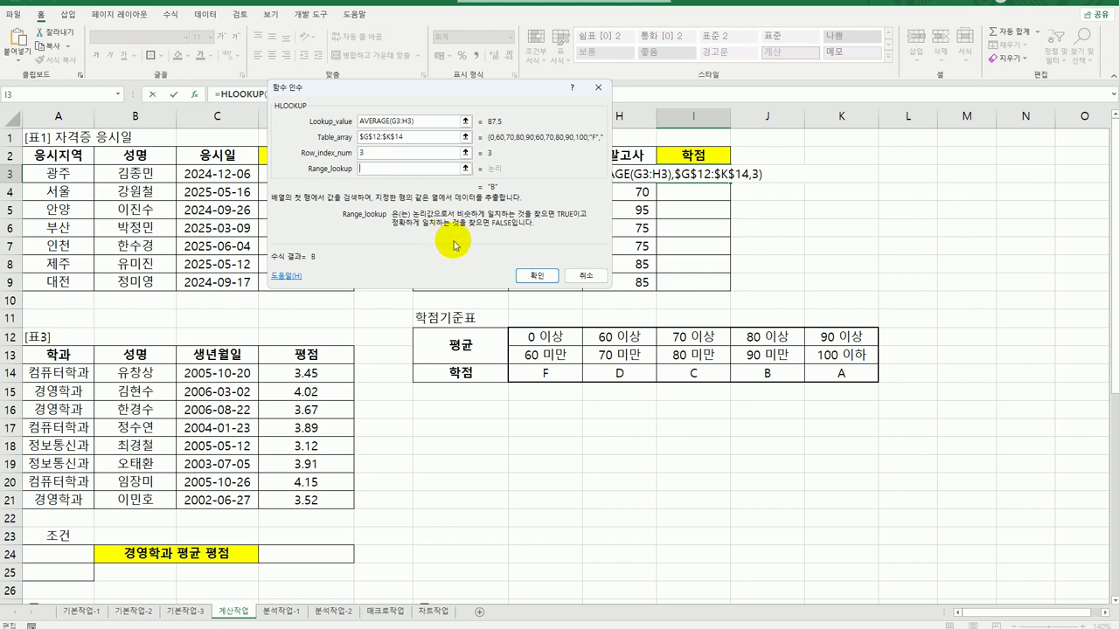
pyautogui.click(537, 276)
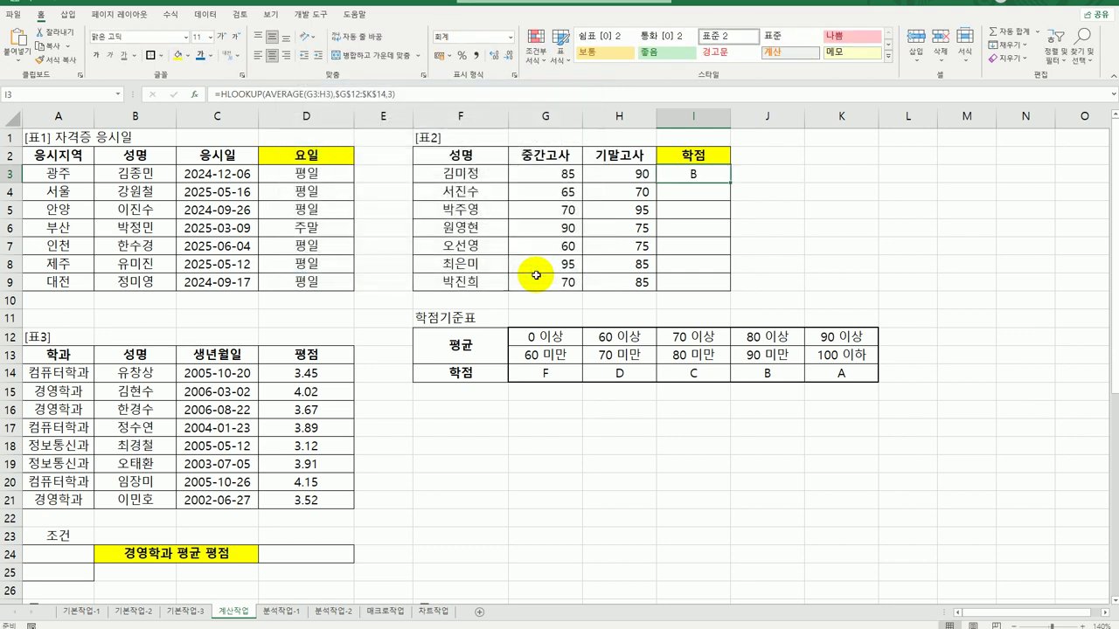
pyautogui.moveTo(730, 182); pyautogui.dragTo(734, 293)
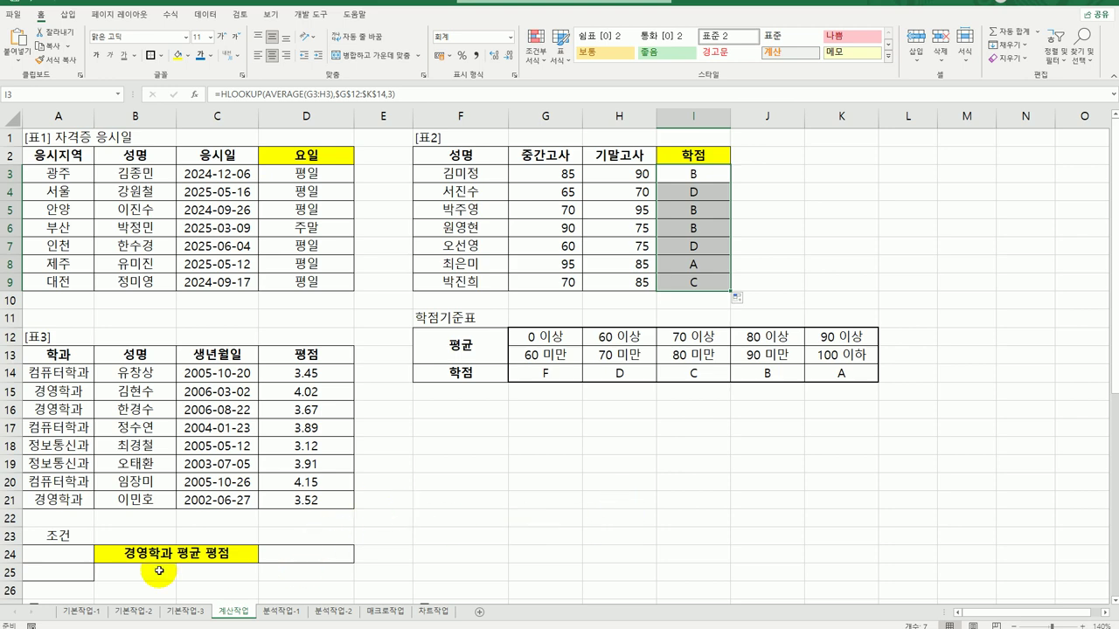
# Step: Copy the 학과 header and a 경영학과 entry from 표3 into the 조건 range A24:A25
pyautogui.click(316, 554)
pyautogui.scroll(-4, 315, 556)
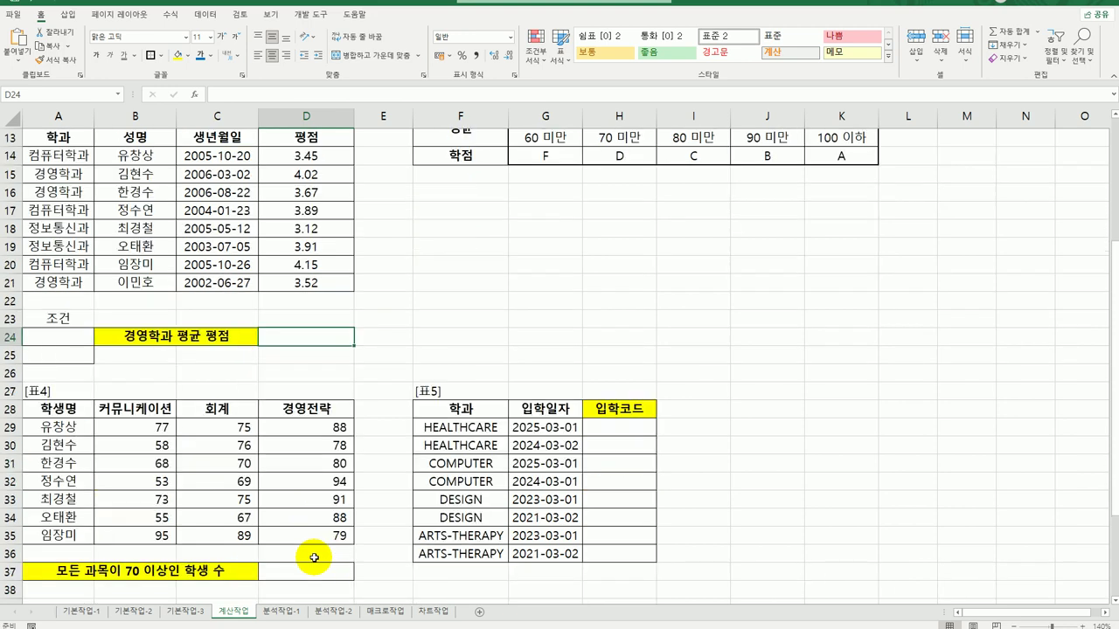
pyautogui.scroll(1, 313, 557)
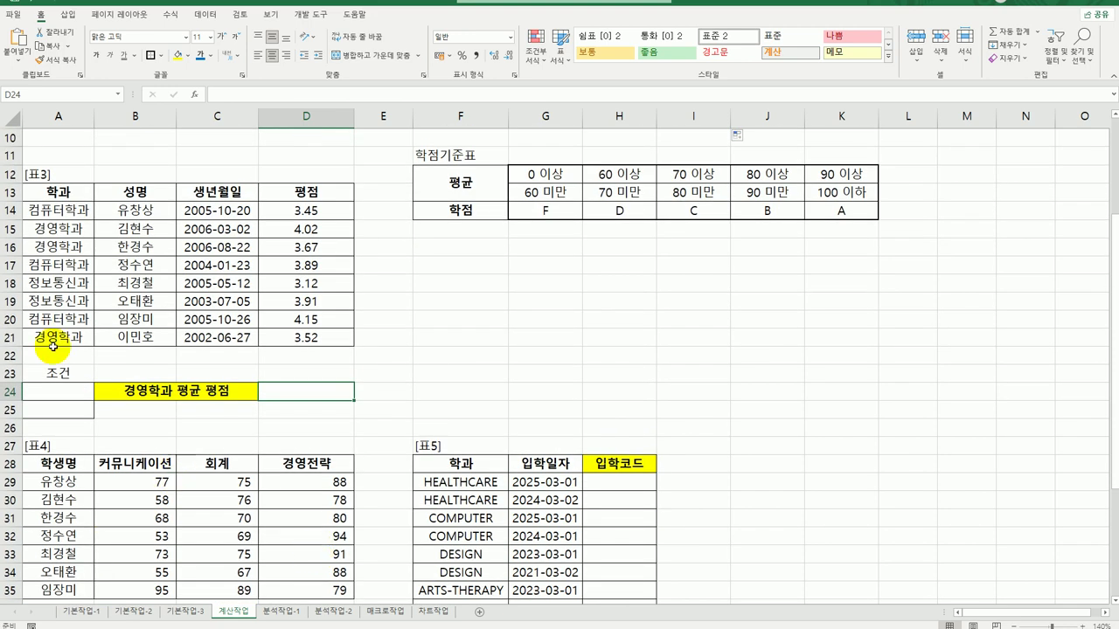
pyautogui.click(65, 190)
pyautogui.keyDown('ctrl'); pyautogui.click(77, 230); pyautogui.keyUp('ctrl')
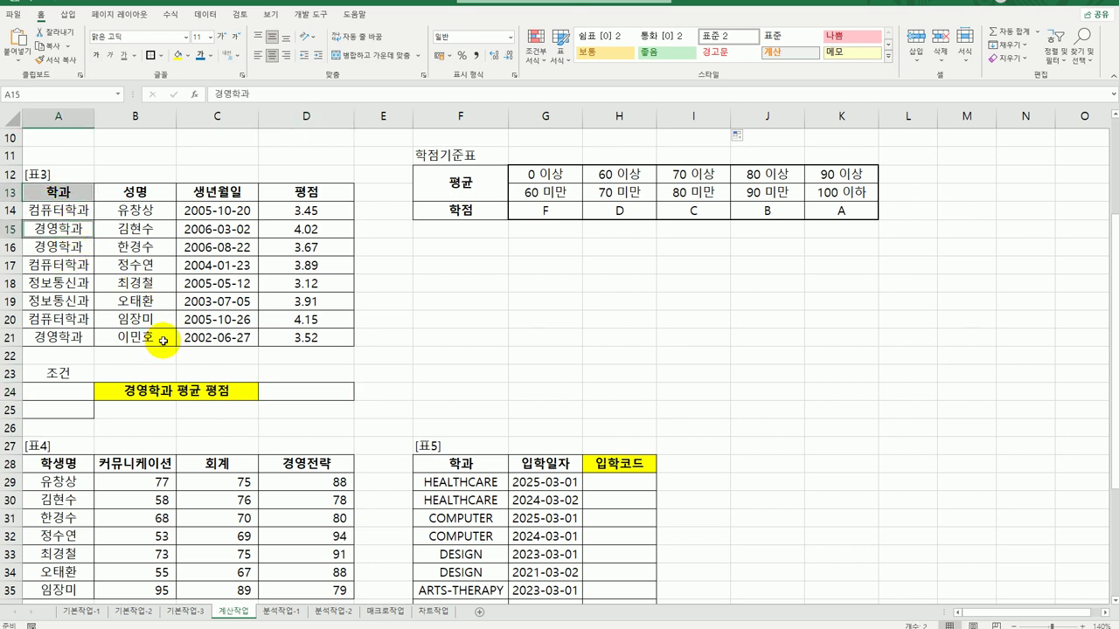
pyautogui.hotkey('ctrl', 'c')
pyautogui.click(78, 392)
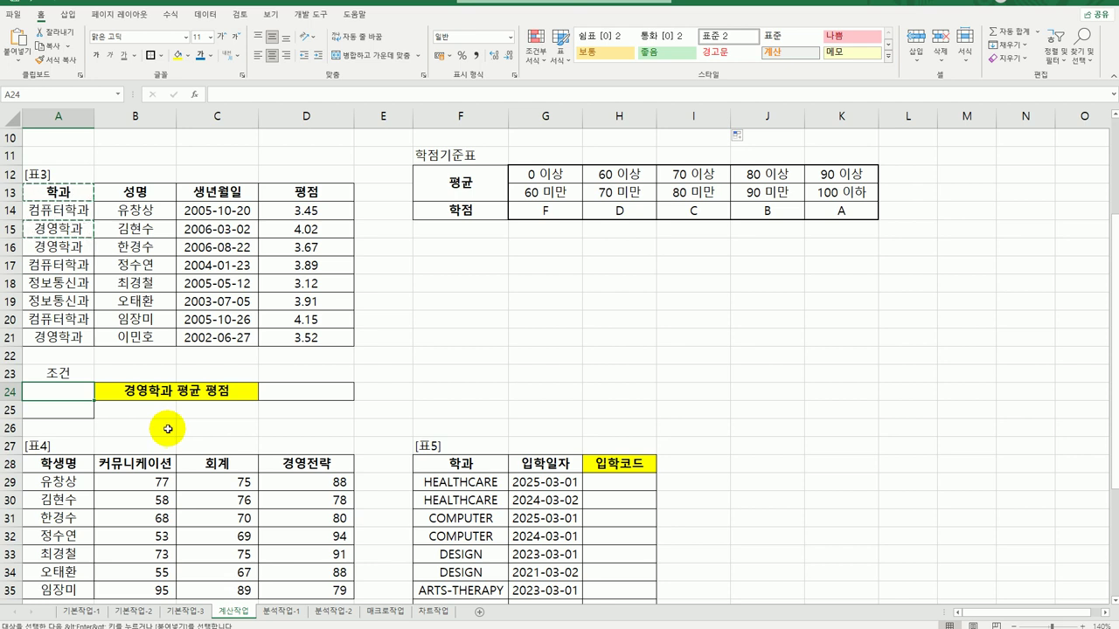
pyautogui.hotkey('ctrl', 'v')
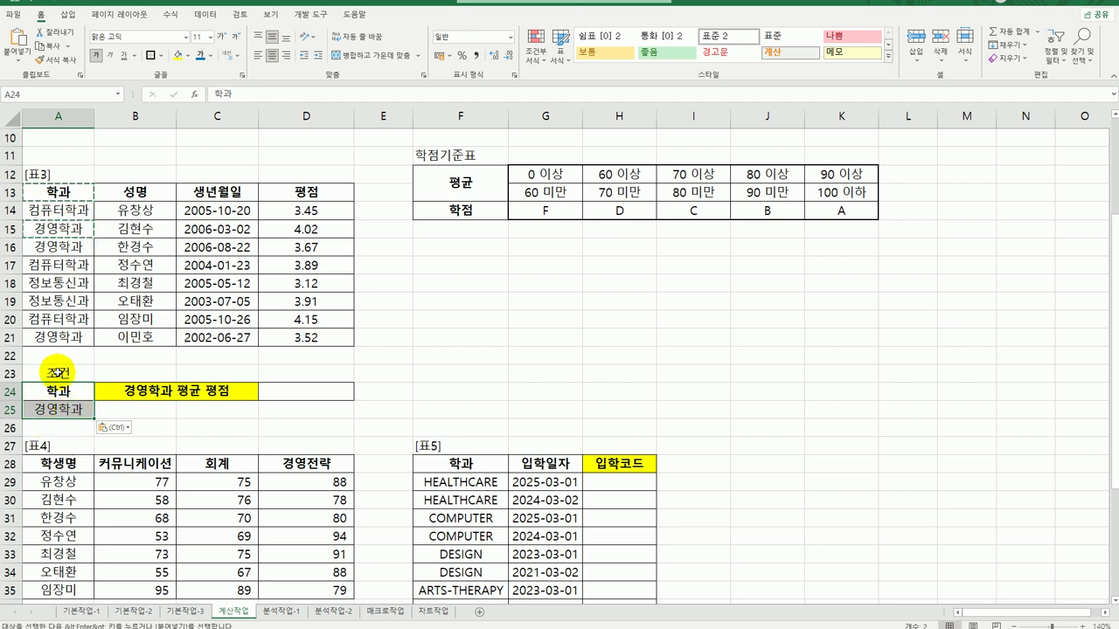
pyautogui.click(61, 409)
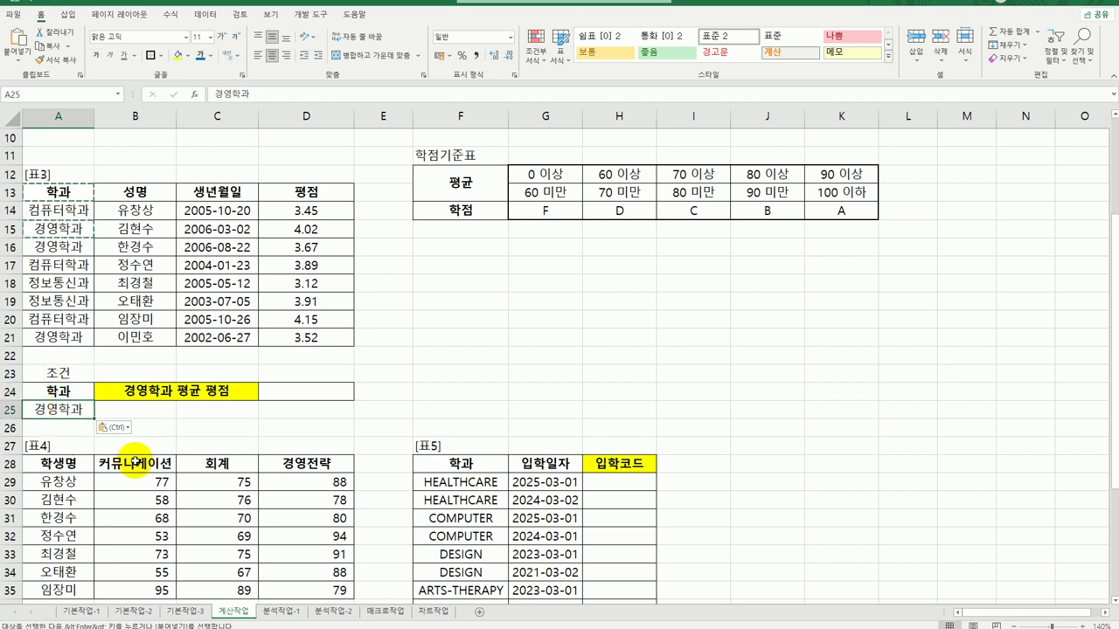
# Step: Start a DAVERAGE formula in D24 for 경영학과 평균 평점 and open its function arguments clear of 표3
pyautogui.click(304, 392)
pyautogui.click(330, 194)
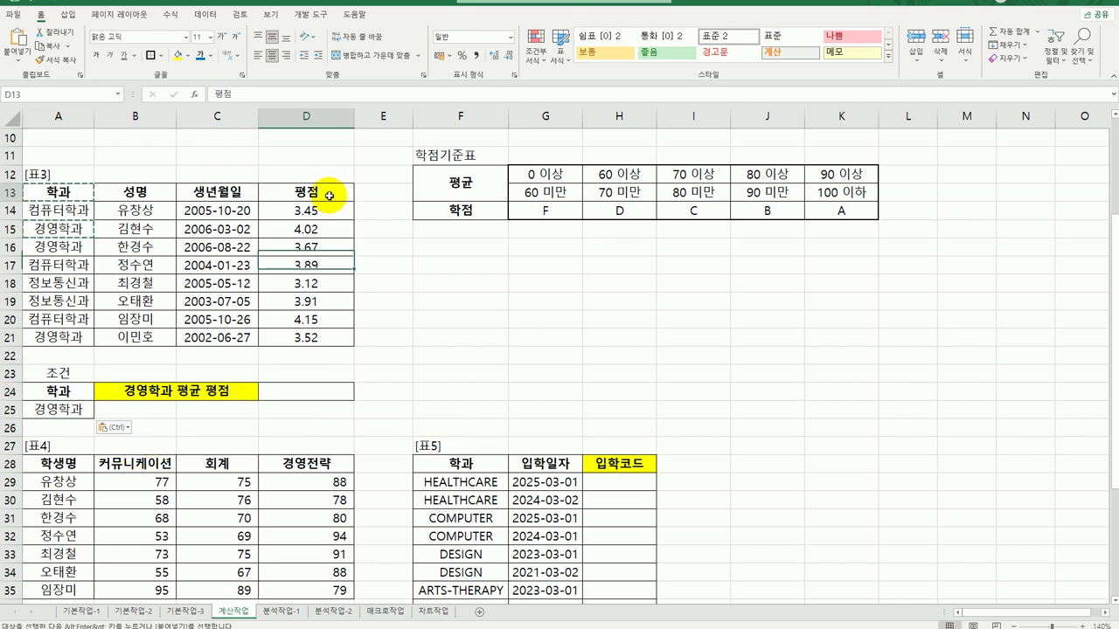
pyautogui.click(312, 394)
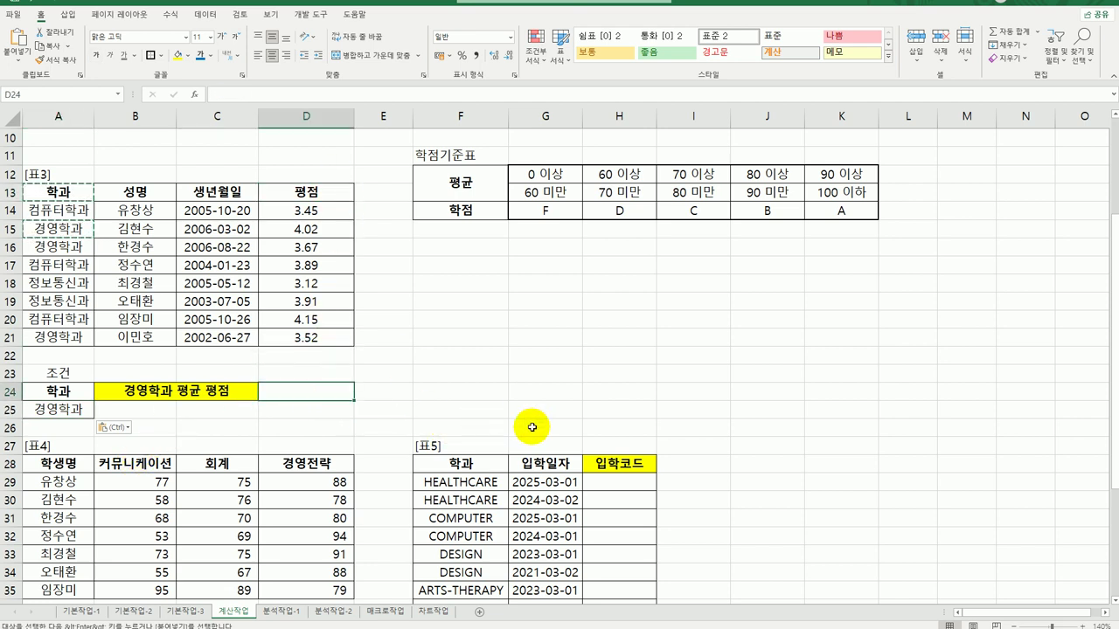
pyautogui.write('=')
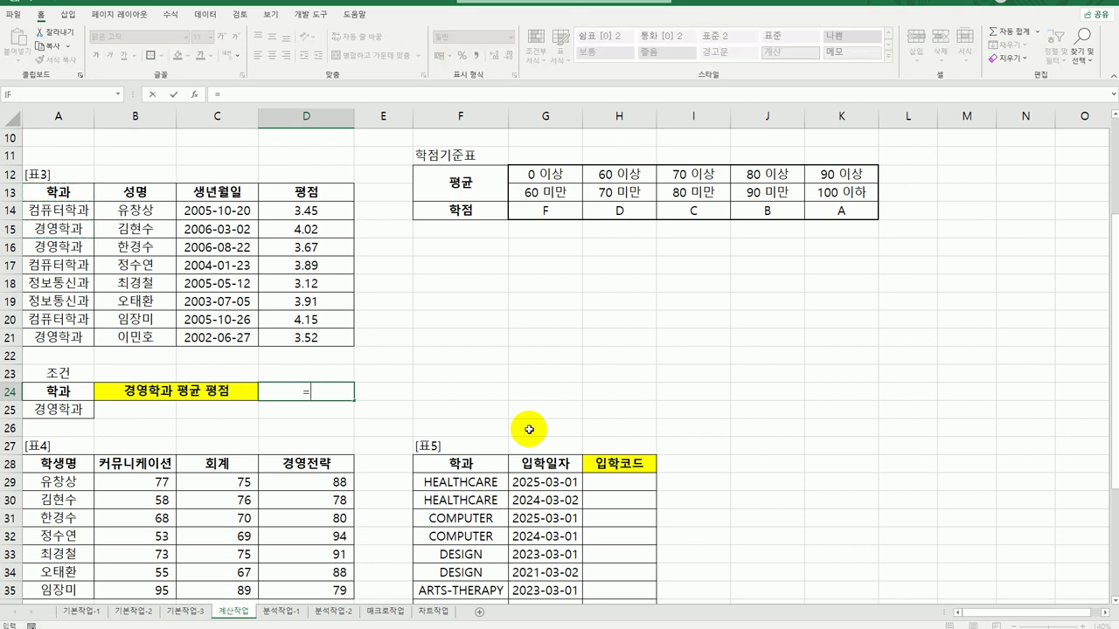
pyautogui.write('da')
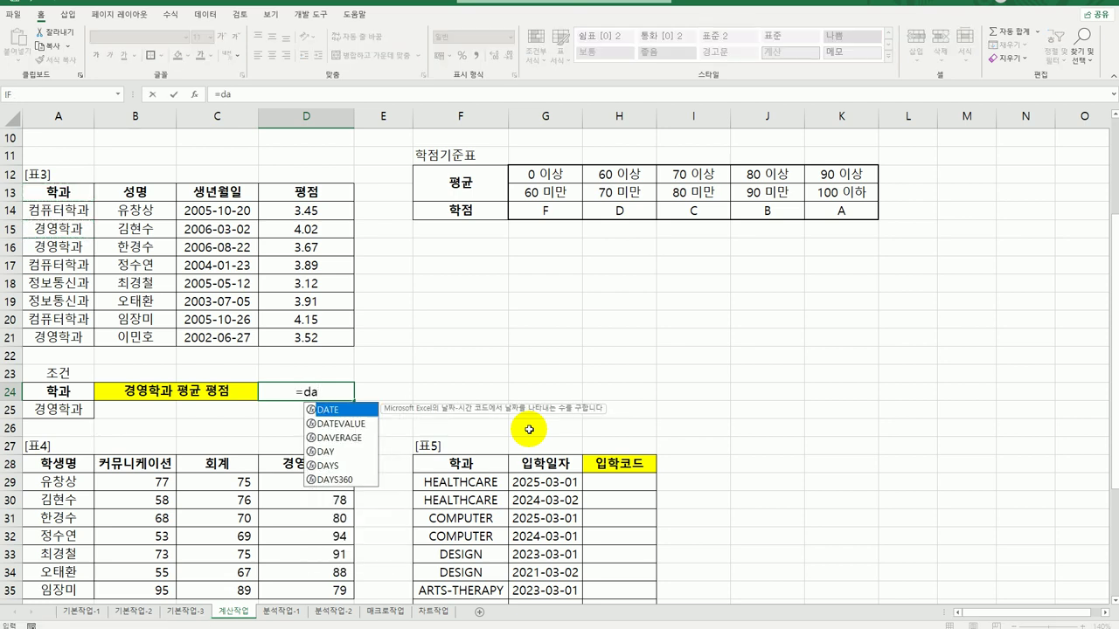
pyautogui.doubleClick(339, 437)
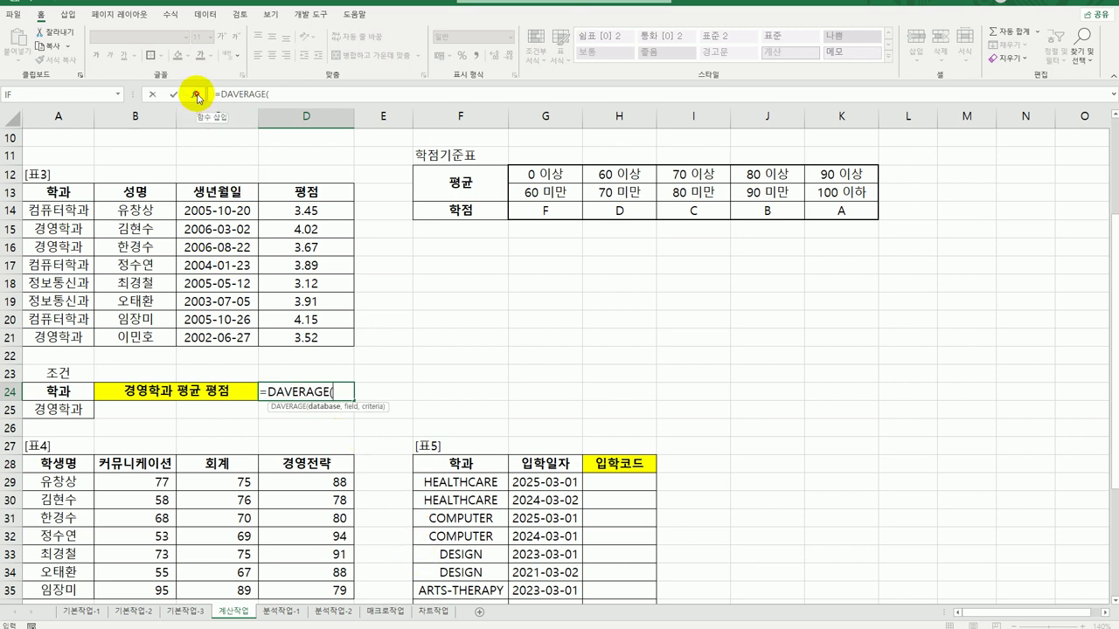
pyautogui.click(197, 95)
pyautogui.moveTo(490, 100); pyautogui.dragTo(685, 247)
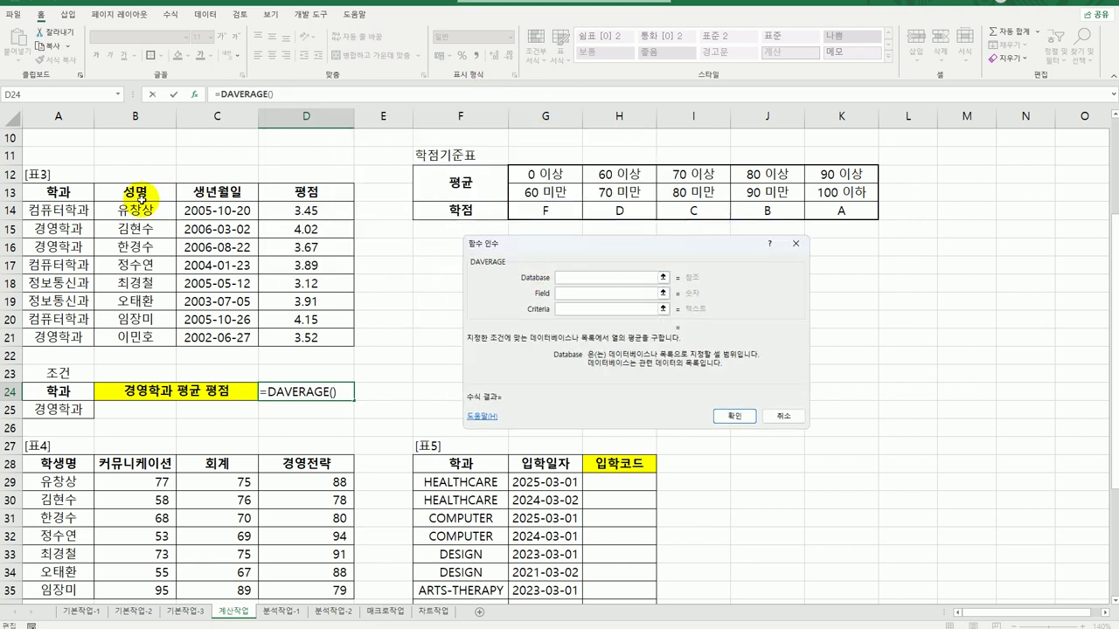
# Step: Set the DAVERAGE Database to A13:D21, Field to D13 and Criteria to A24:A25, and accept the formula
pyautogui.moveTo(58, 192); pyautogui.dragTo(300, 337)
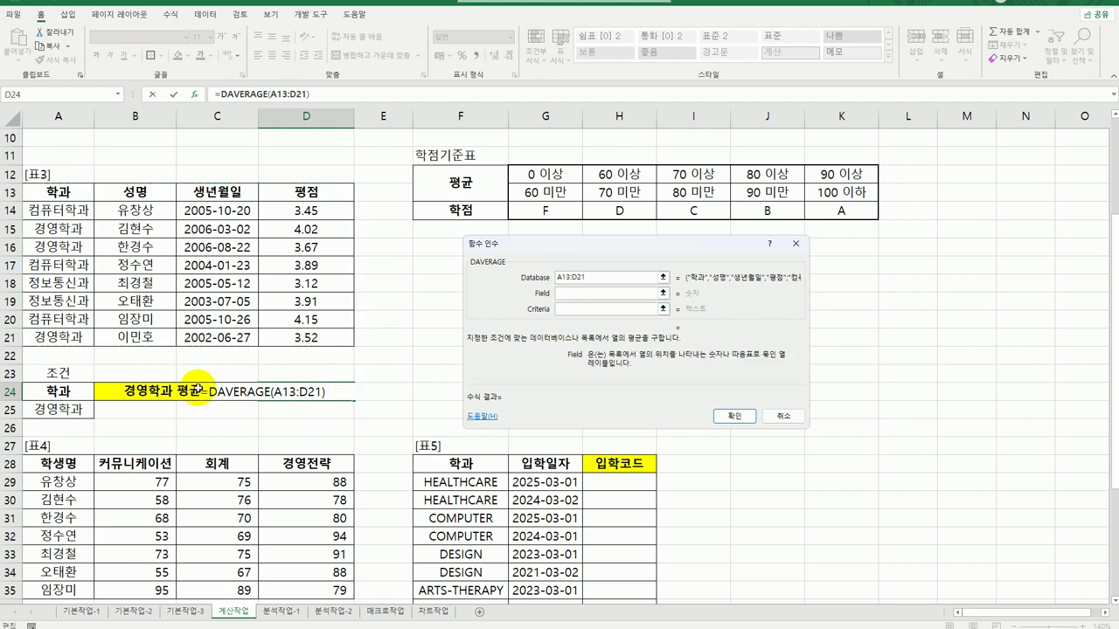
pyautogui.press('Tab')
pyautogui.click(292, 197)
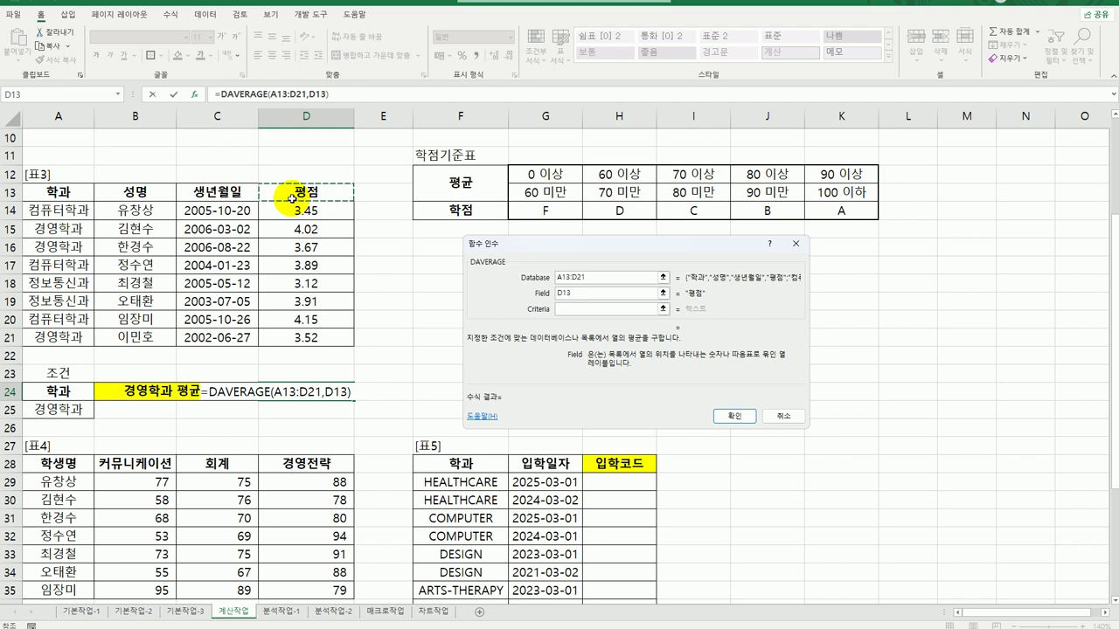
pyautogui.click(577, 308)
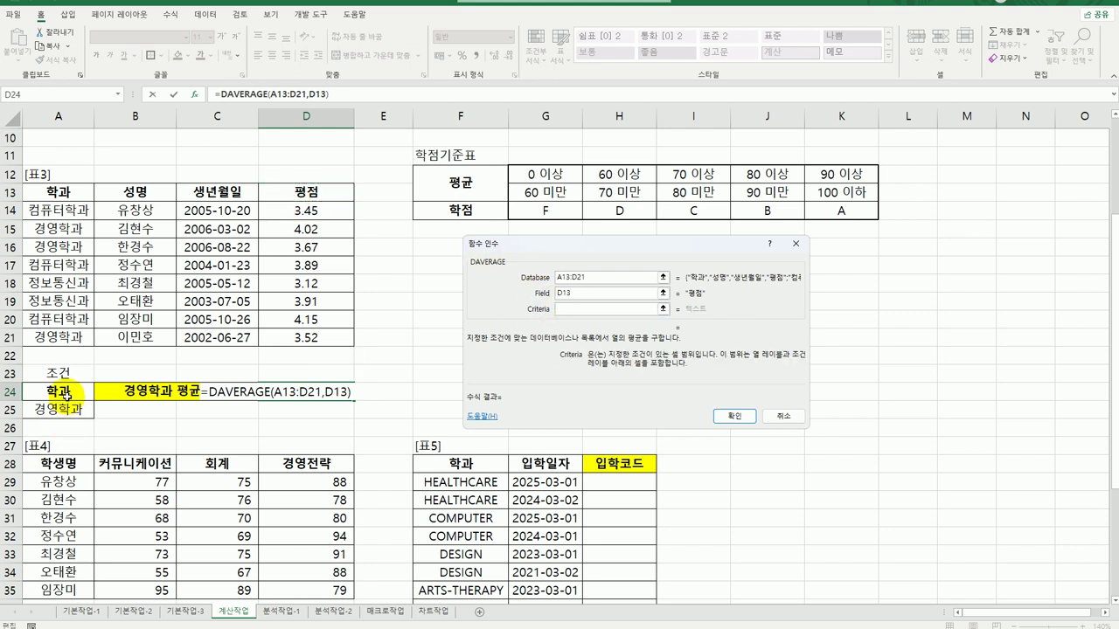
pyautogui.moveTo(67, 393); pyautogui.dragTo(68, 410)
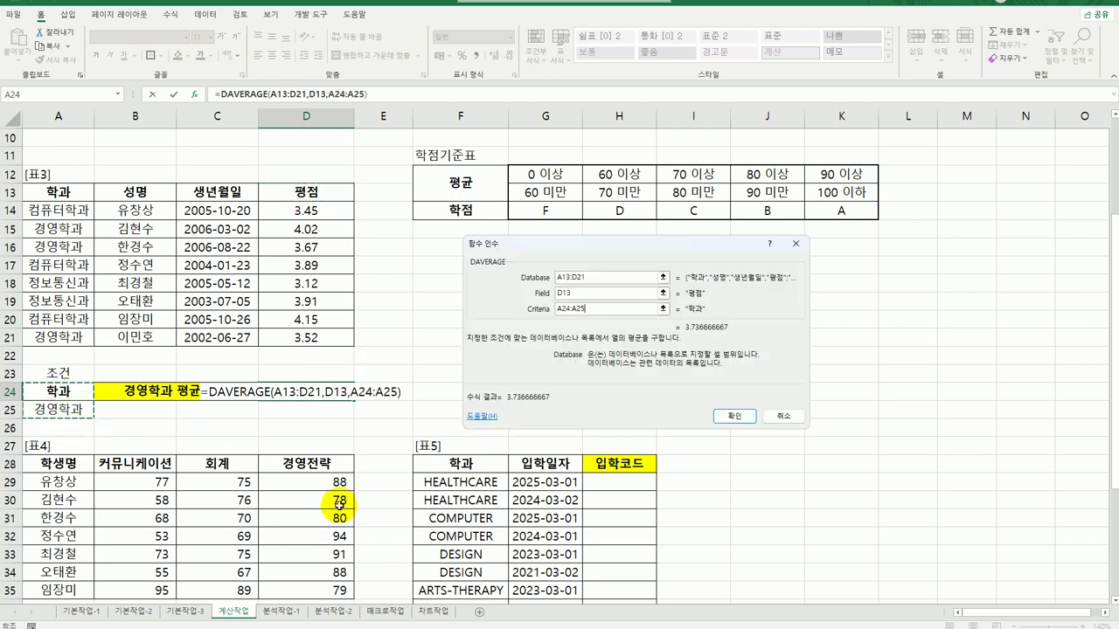
pyautogui.click(731, 417)
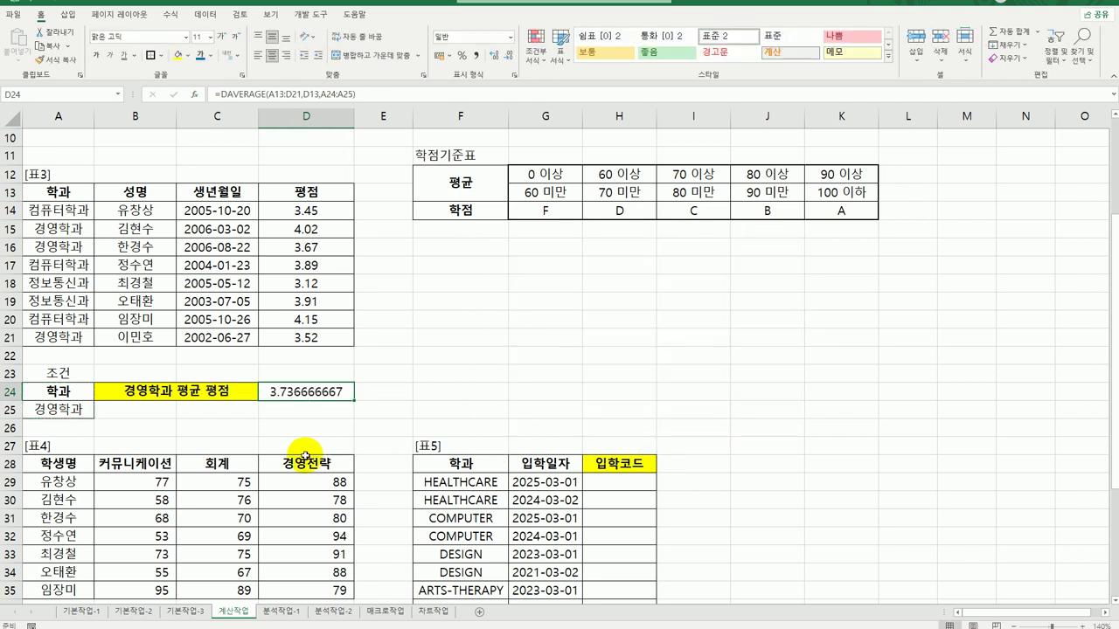
# Step: Wrap the DAVERAGE formula in D24 in a ROUND function with Num_digits set to 2
pyautogui.doubleClick(266, 394)
pyautogui.click(210, 391)
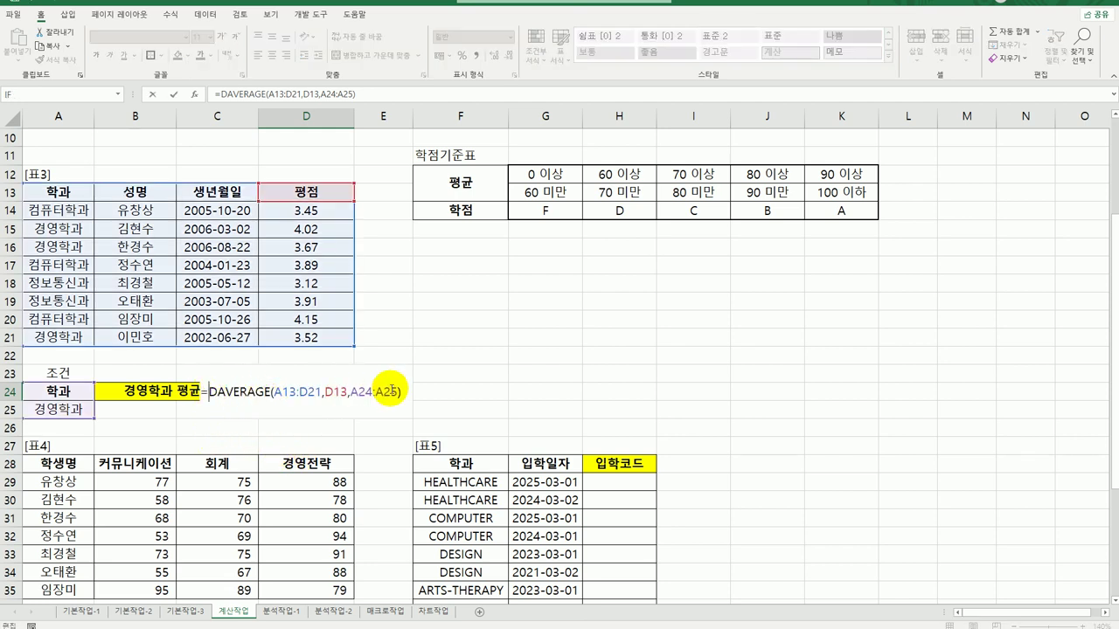
pyautogui.write('ro')
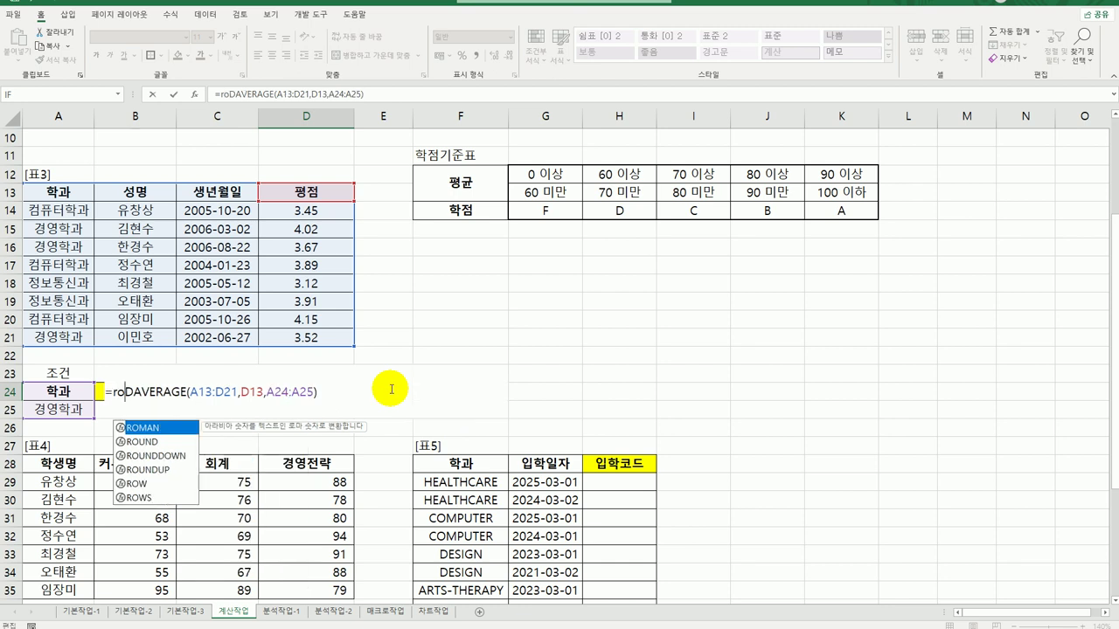
pyautogui.doubleClick(142, 441)
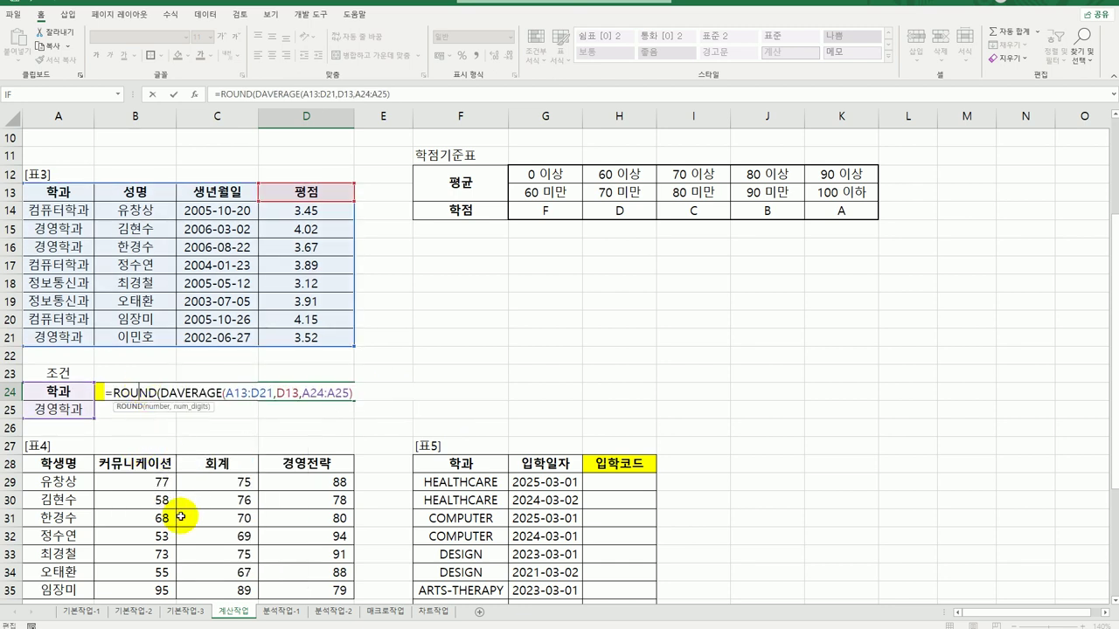
pyautogui.click(194, 94)
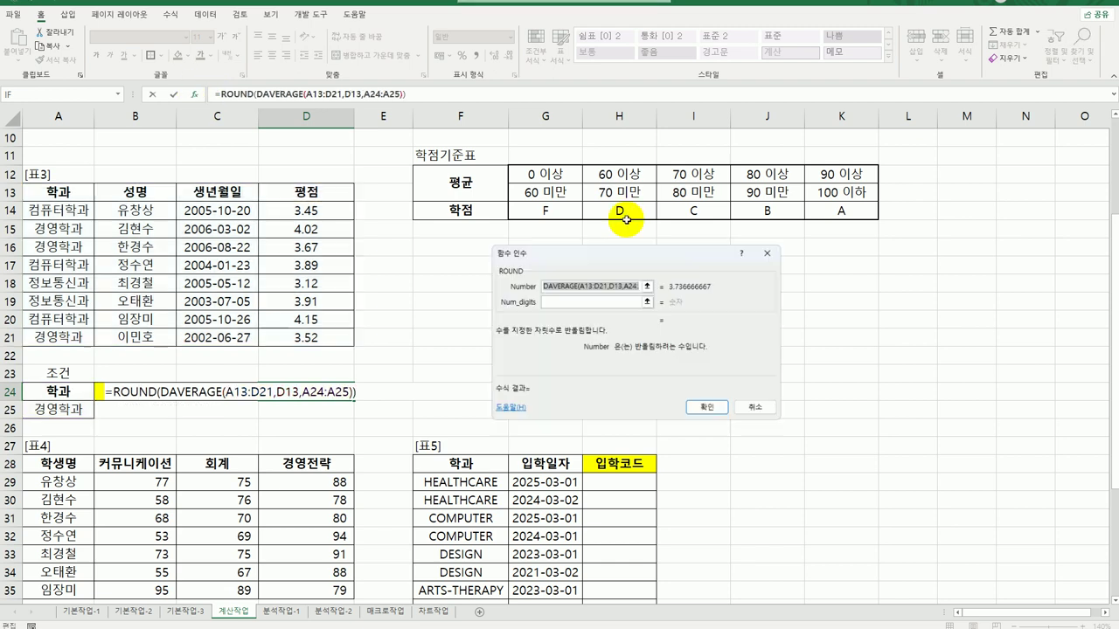
pyautogui.click(595, 302)
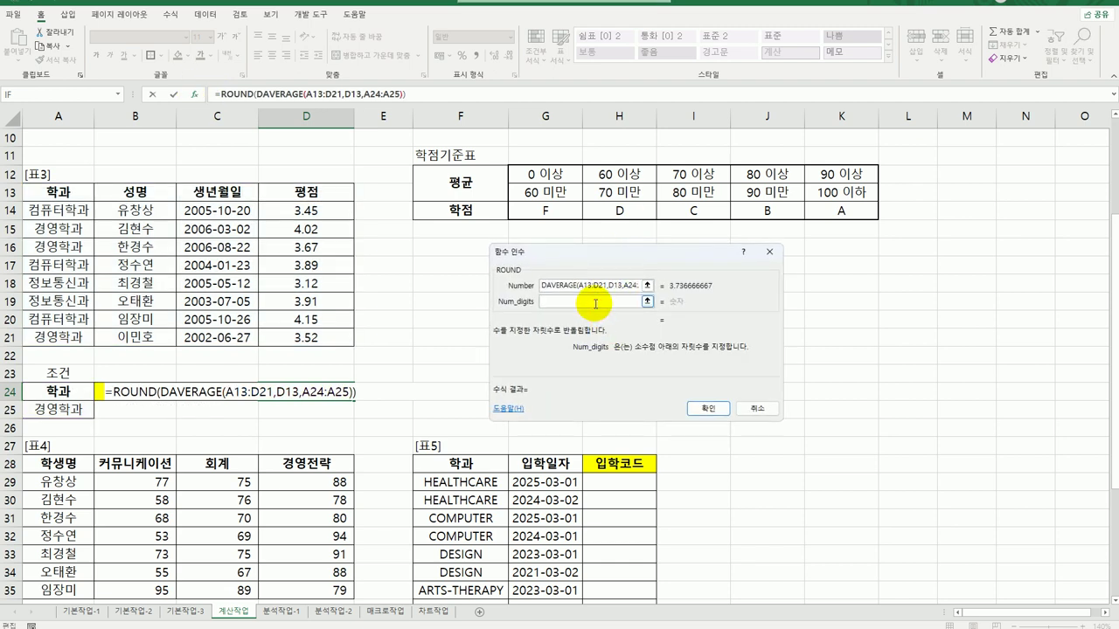
pyautogui.write('2')
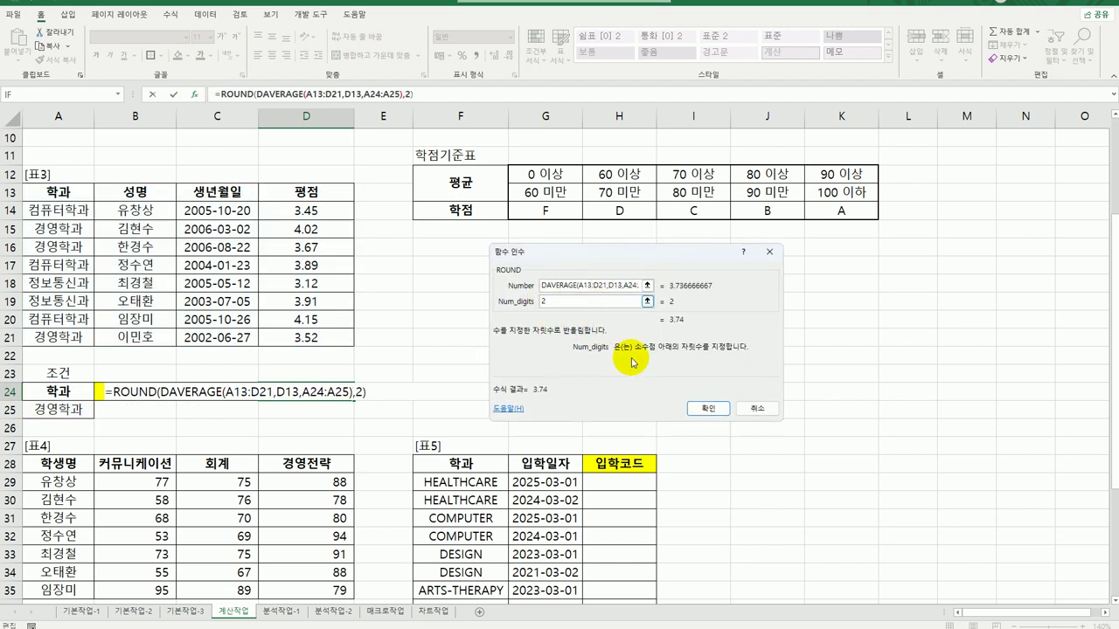
pyautogui.click(708, 408)
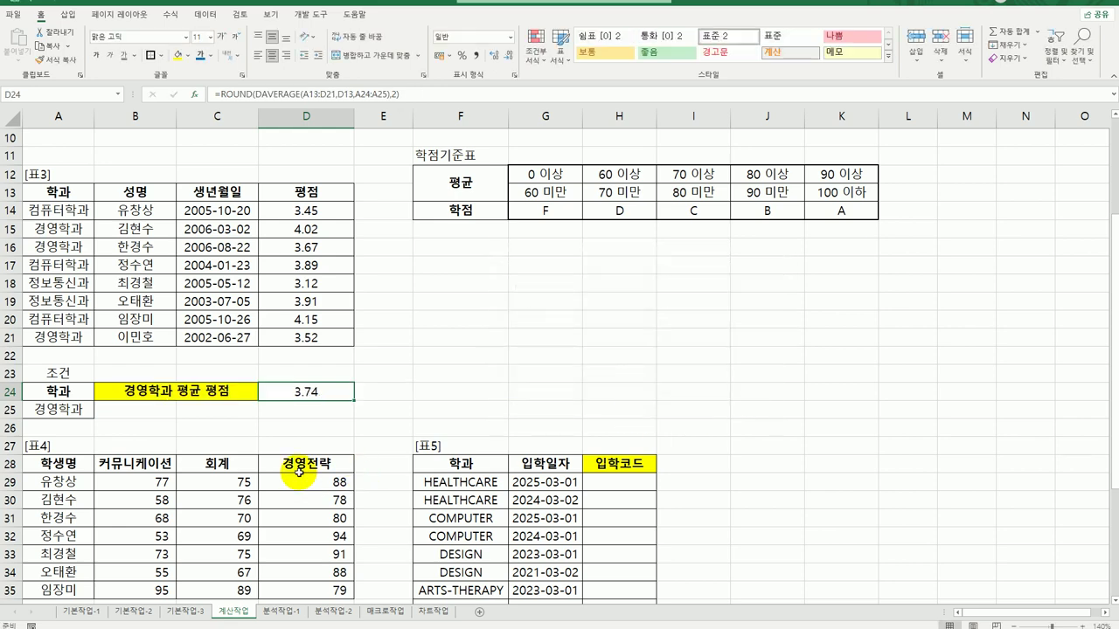
# Step: Start a COUNTIFS formula in D37 for 모든 과목이 70 이상인 학생 수 and open its function arguments
pyautogui.scroll(-4, 305, 455)
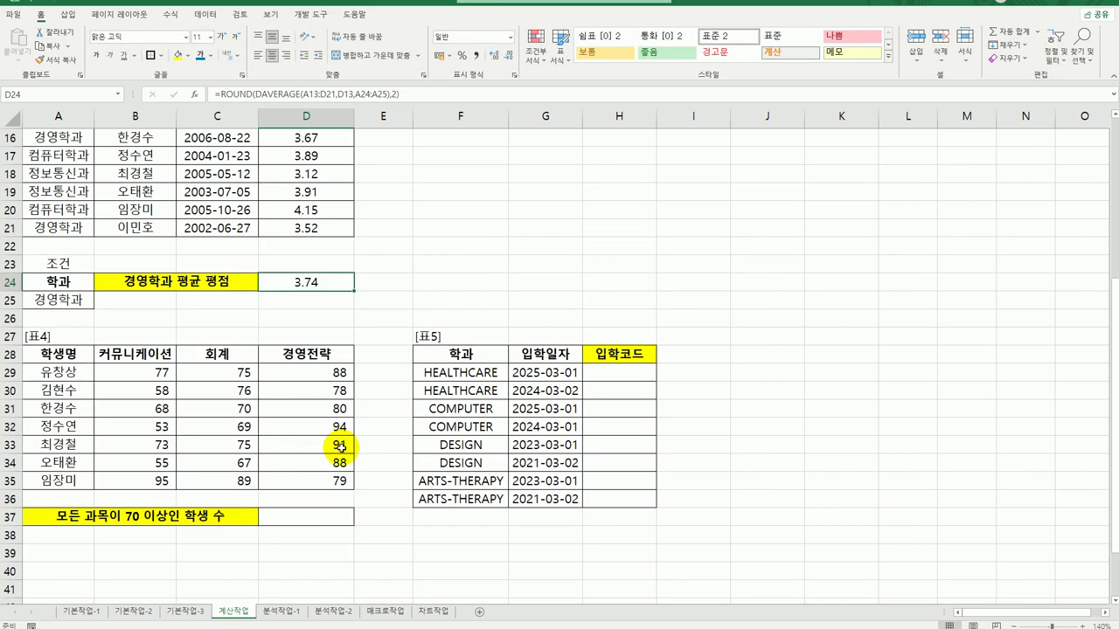
pyautogui.click(302, 408)
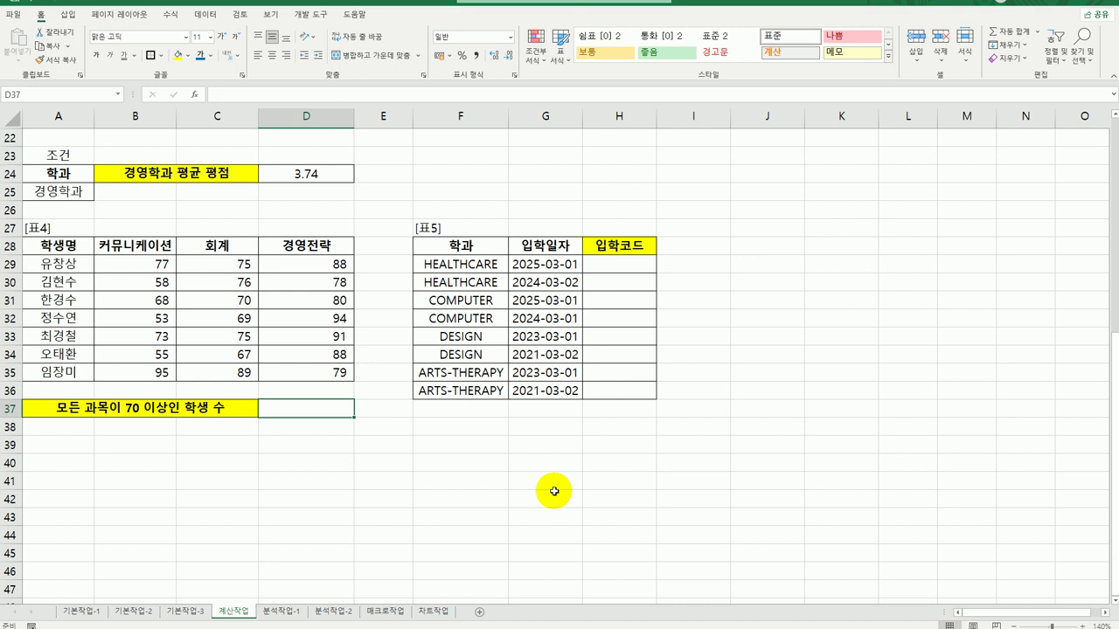
pyautogui.write('=')
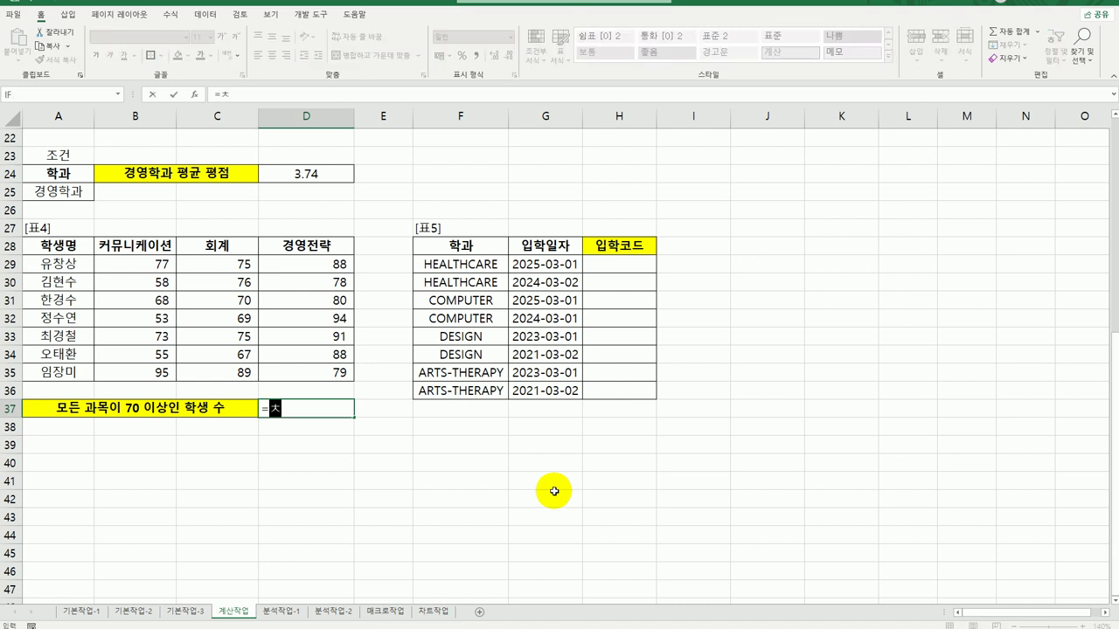
pyautogui.write('coun')
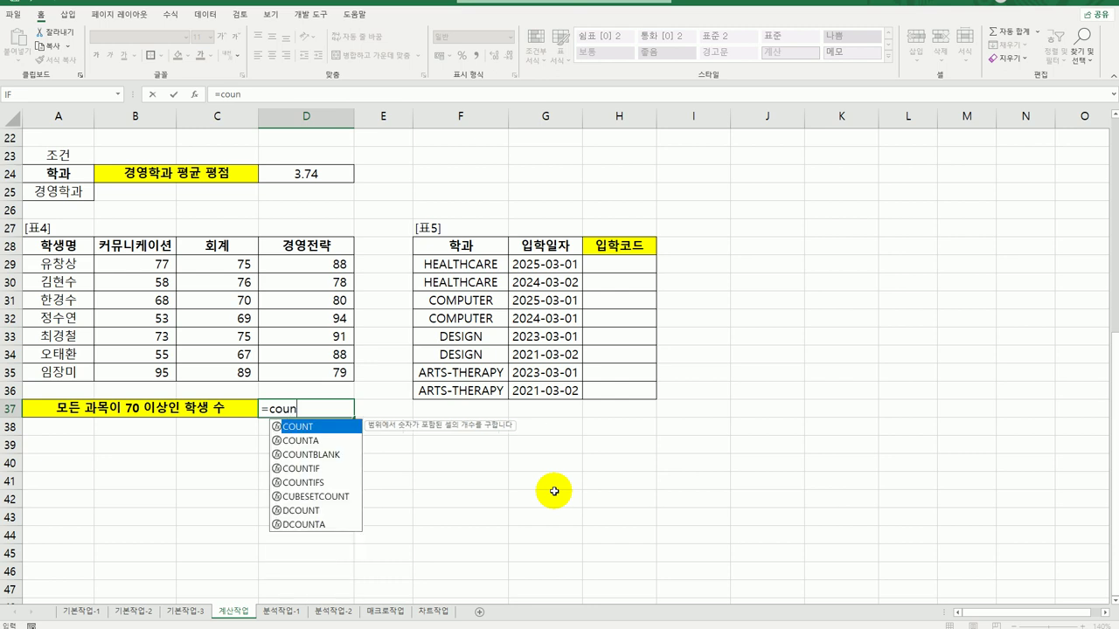
pyautogui.click(336, 486)
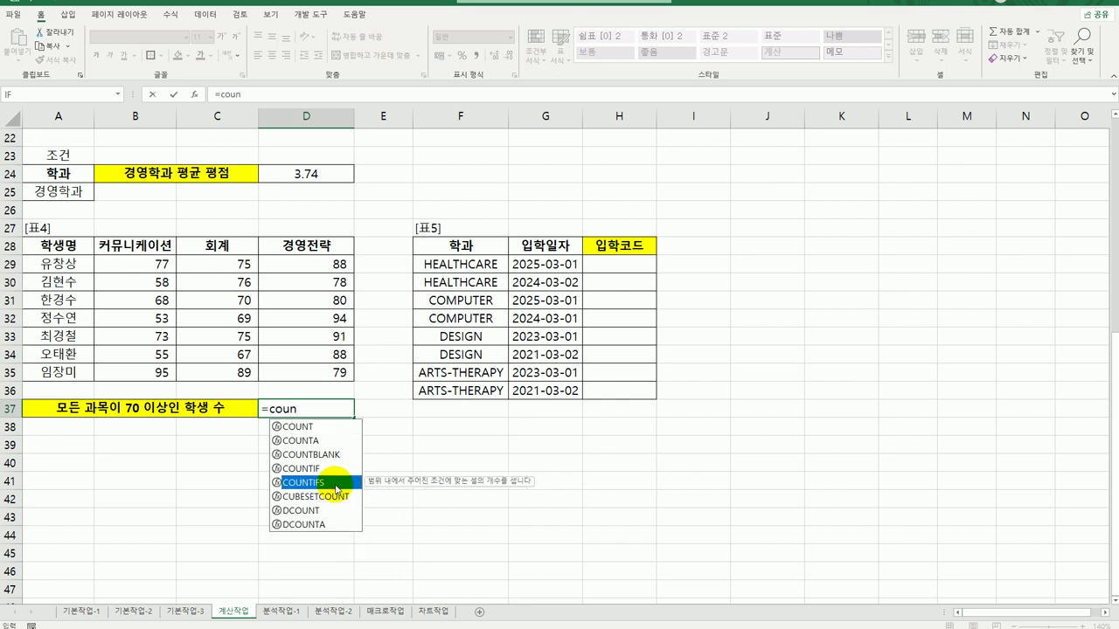
pyautogui.doubleClick(336, 488)
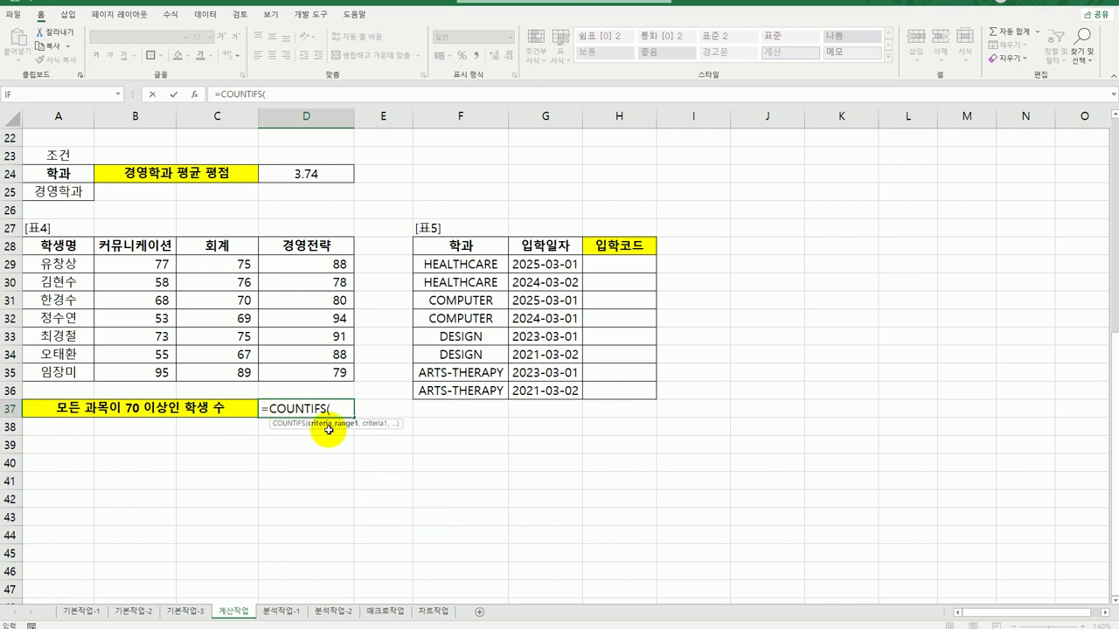
pyautogui.click(192, 98)
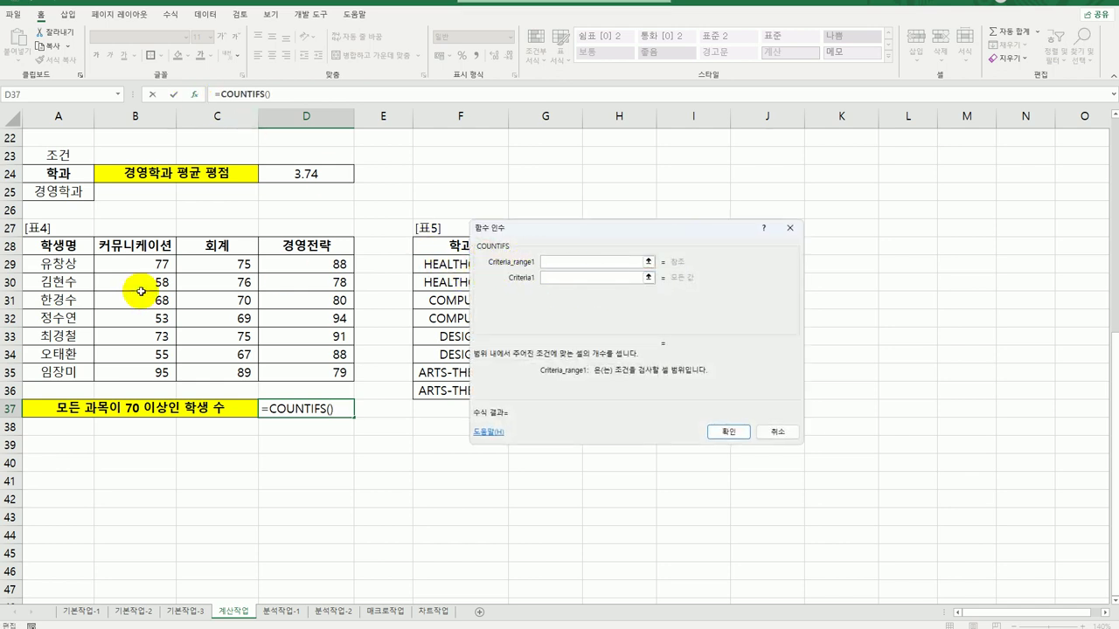
# Step: Set the first two COUNTIFS range and criteria pairs to B29:B35 with ">=70" and C29:C35 with ">=70"
pyautogui.moveTo(136, 262); pyautogui.dragTo(146, 385)
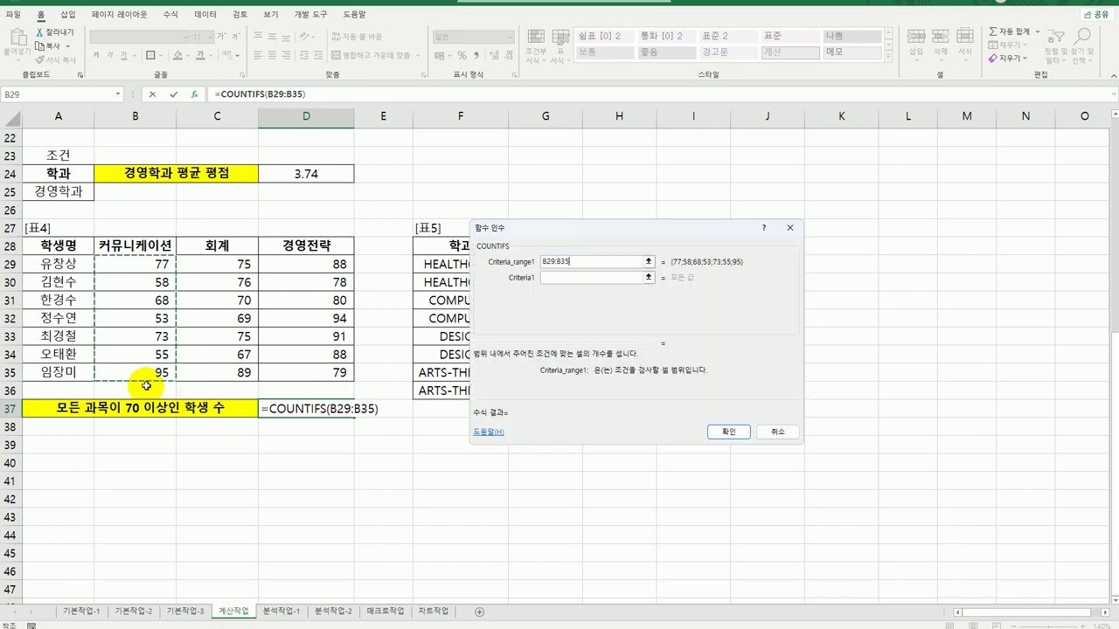
pyautogui.click(560, 277)
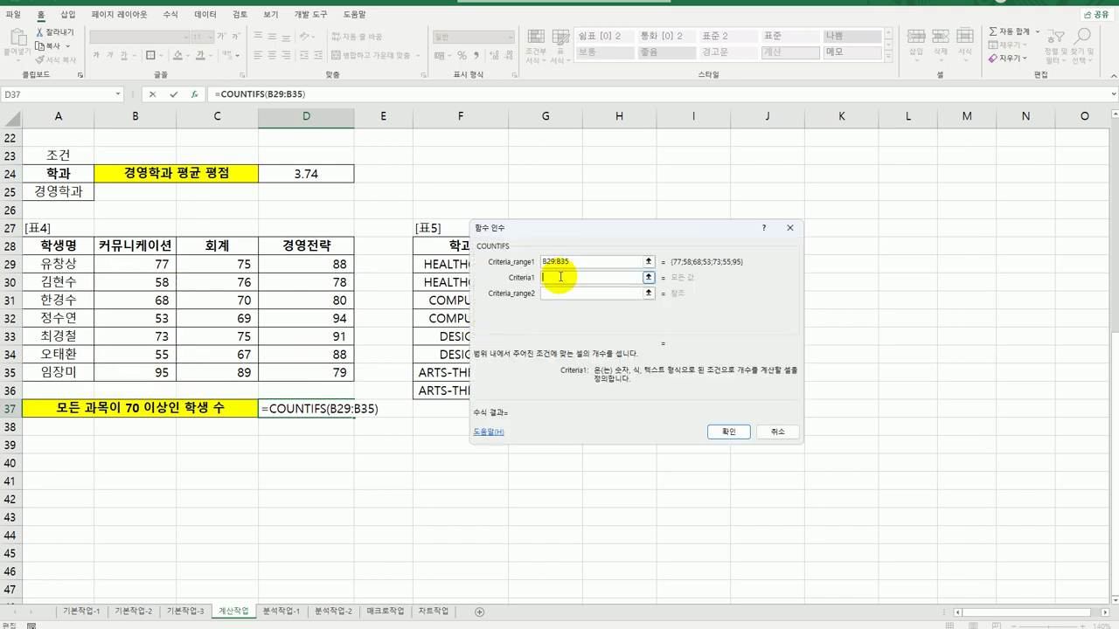
pyautogui.write('>=70')
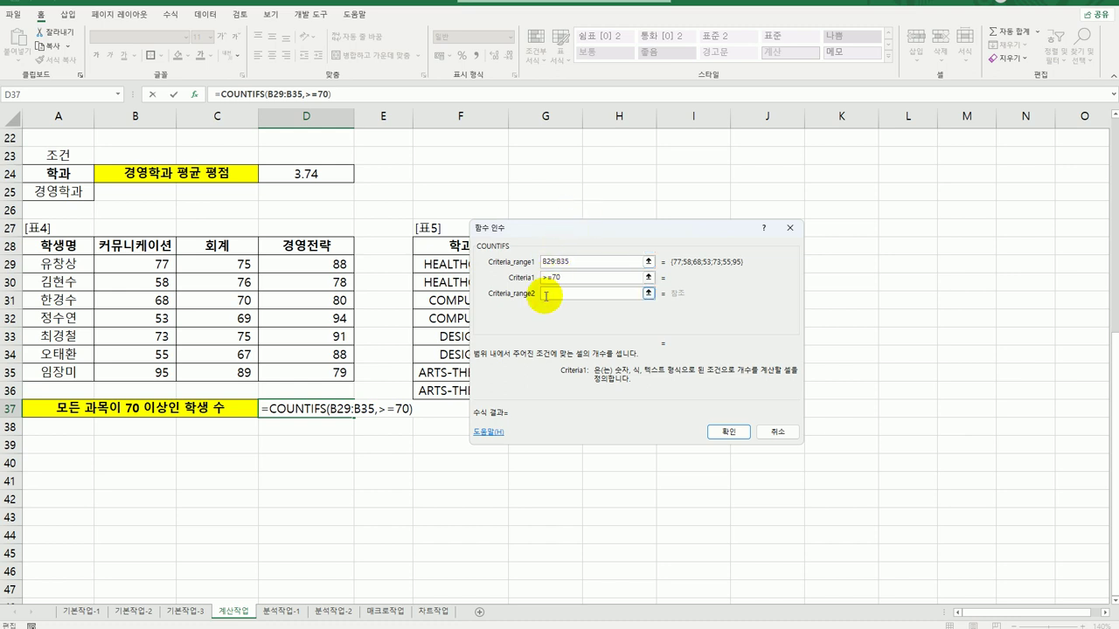
pyautogui.click(547, 294)
pyautogui.moveTo(229, 263); pyautogui.dragTo(241, 372)
pyautogui.click(568, 309)
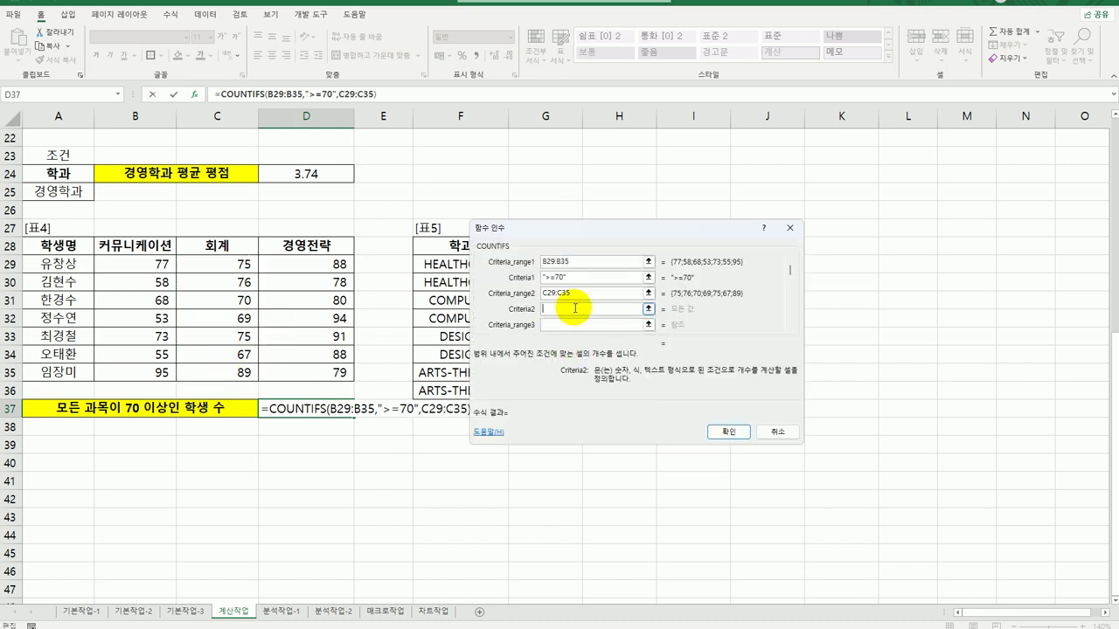
pyautogui.write('>=70')
# Step: Add D29:D35 with ">=70" as the third COUNTIFS range and criteria pair and accept the formula
pyautogui.click(569, 324)
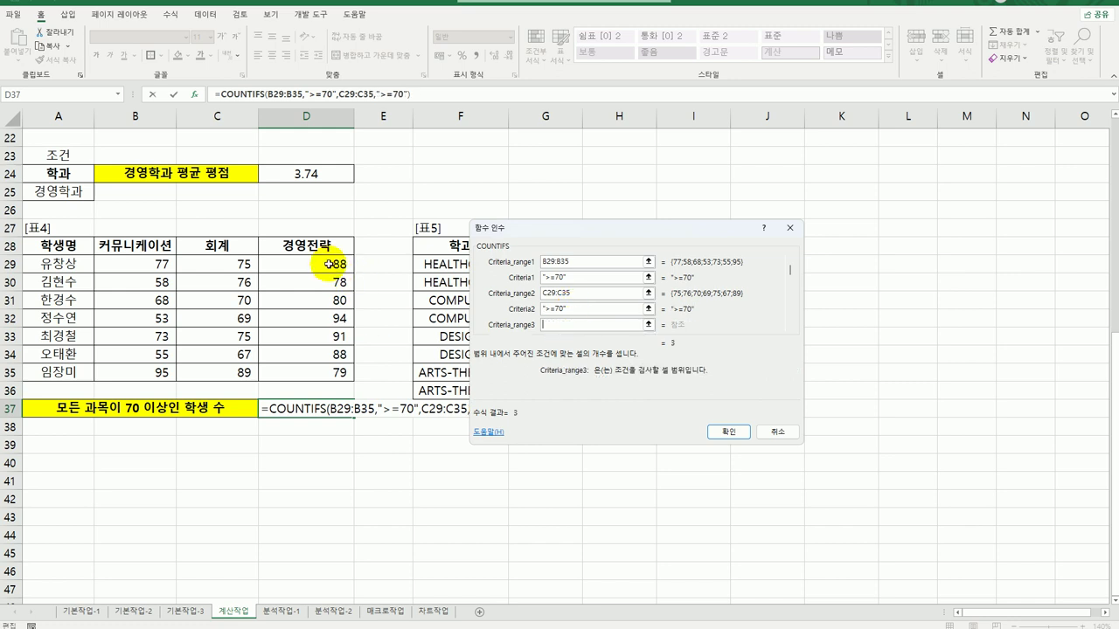
pyautogui.moveTo(327, 264); pyautogui.dragTo(319, 368)
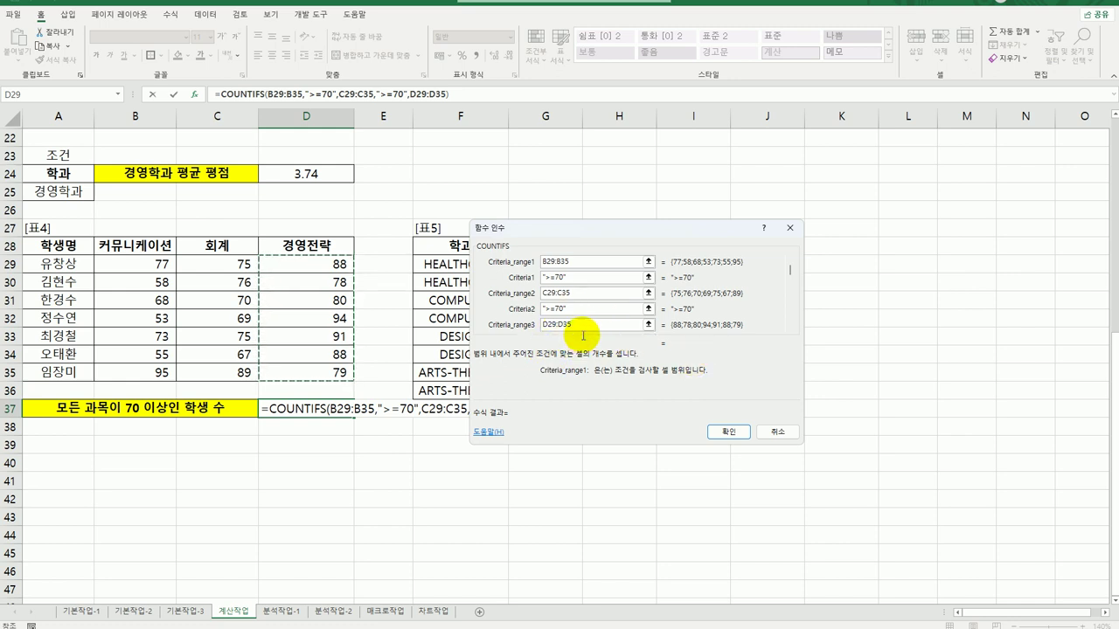
pyautogui.click(787, 328)
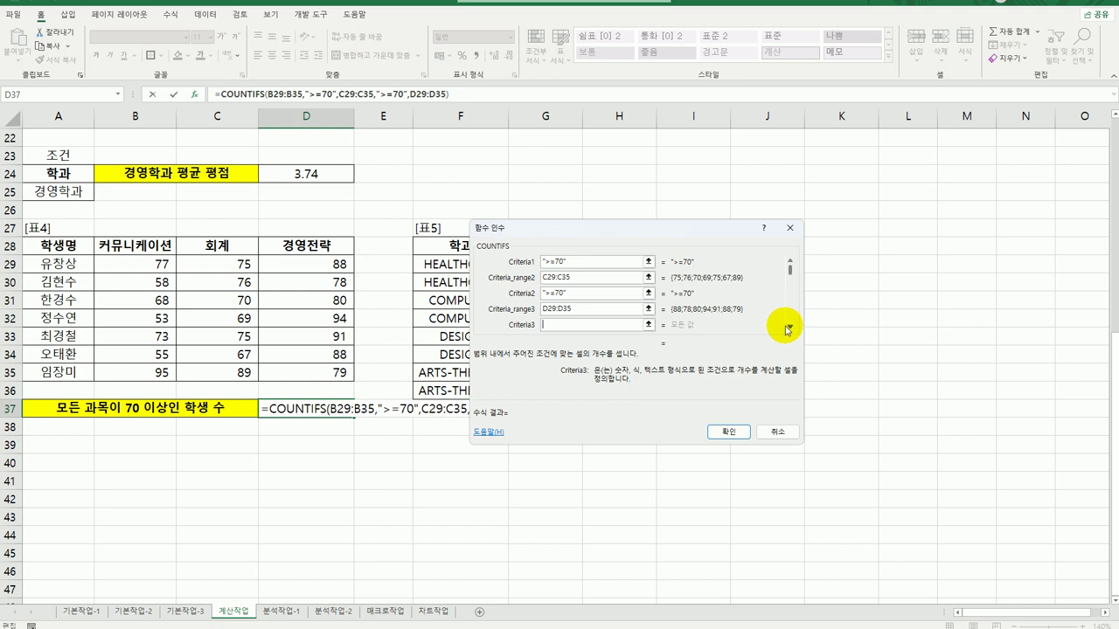
pyautogui.write('>=70')
pyautogui.click(728, 431)
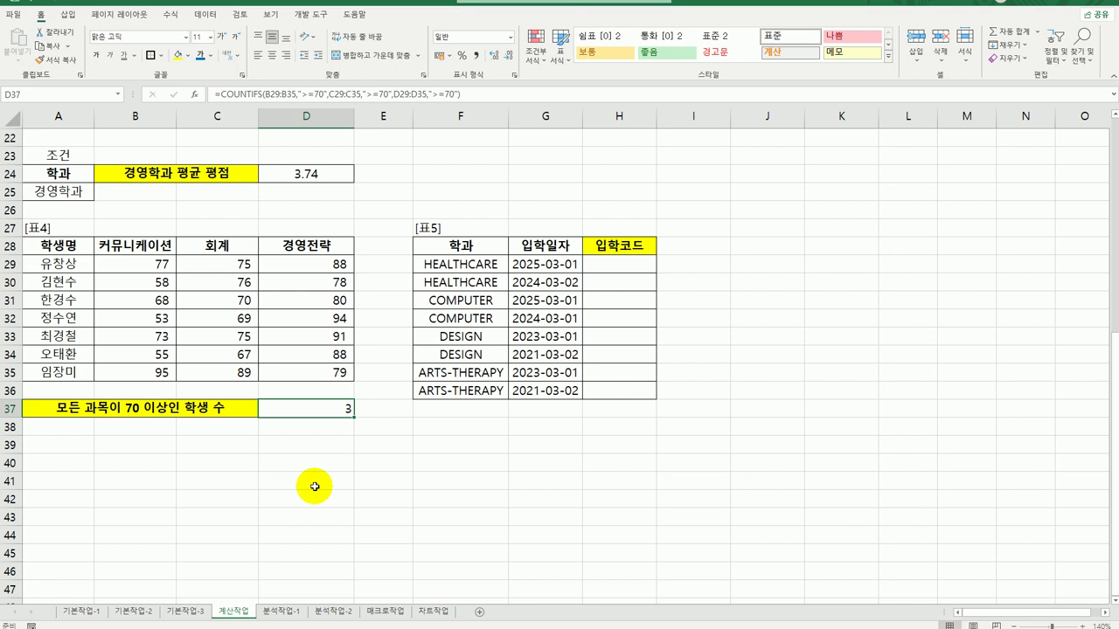
# Step: Enter =LEFT(F29,3) in H29 under 입학코드 and fill it down to H36
pyautogui.click(640, 266)
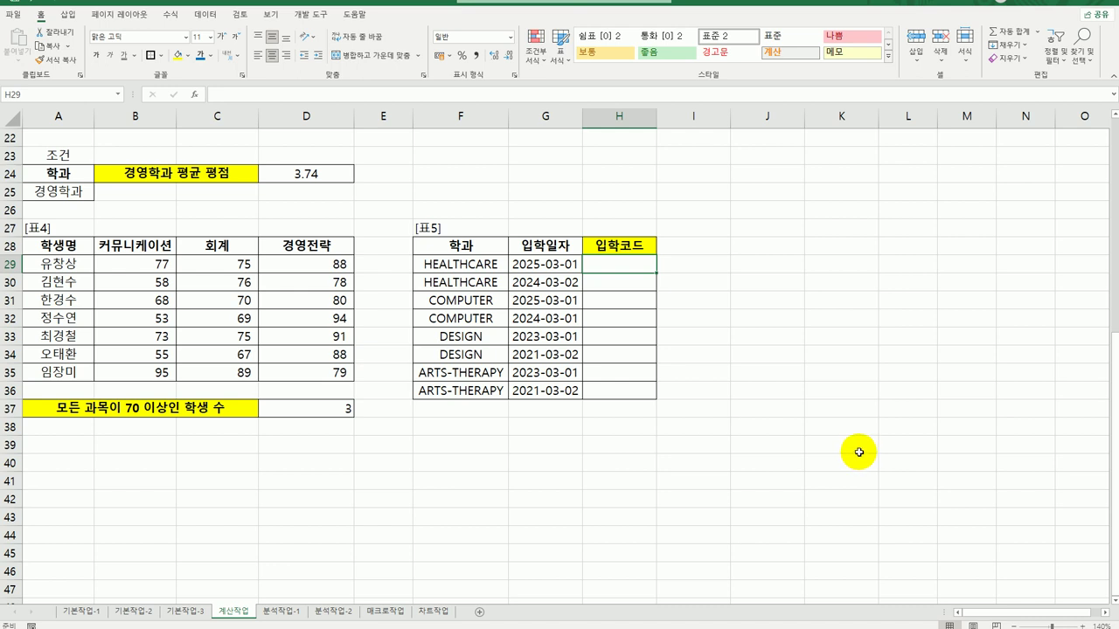
pyautogui.write('=le')
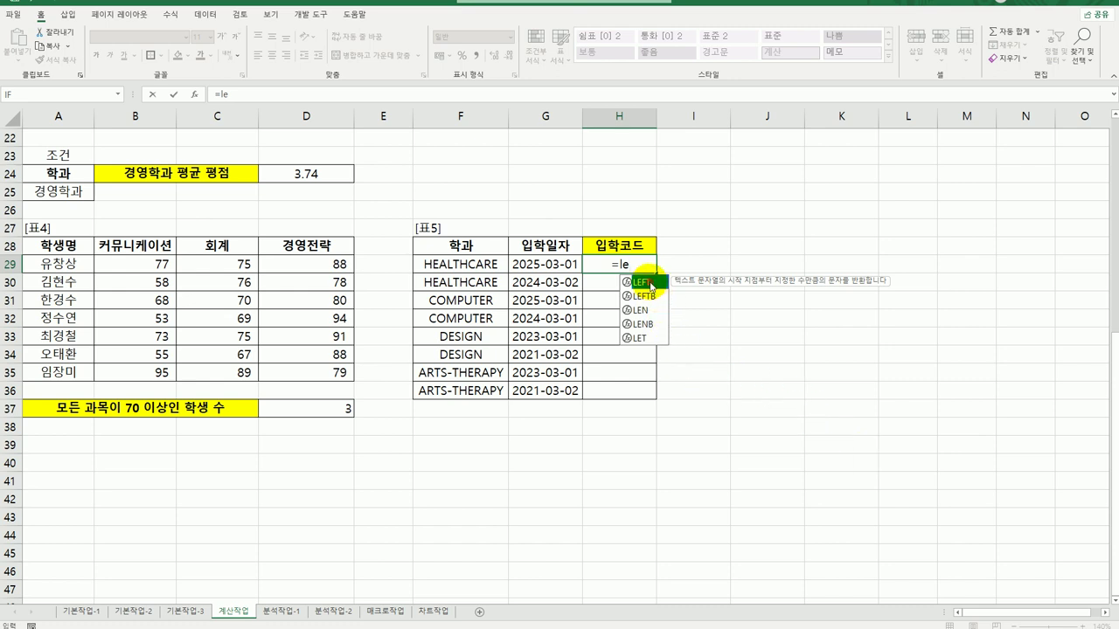
pyautogui.doubleClick(651, 283)
pyautogui.click(461, 264)
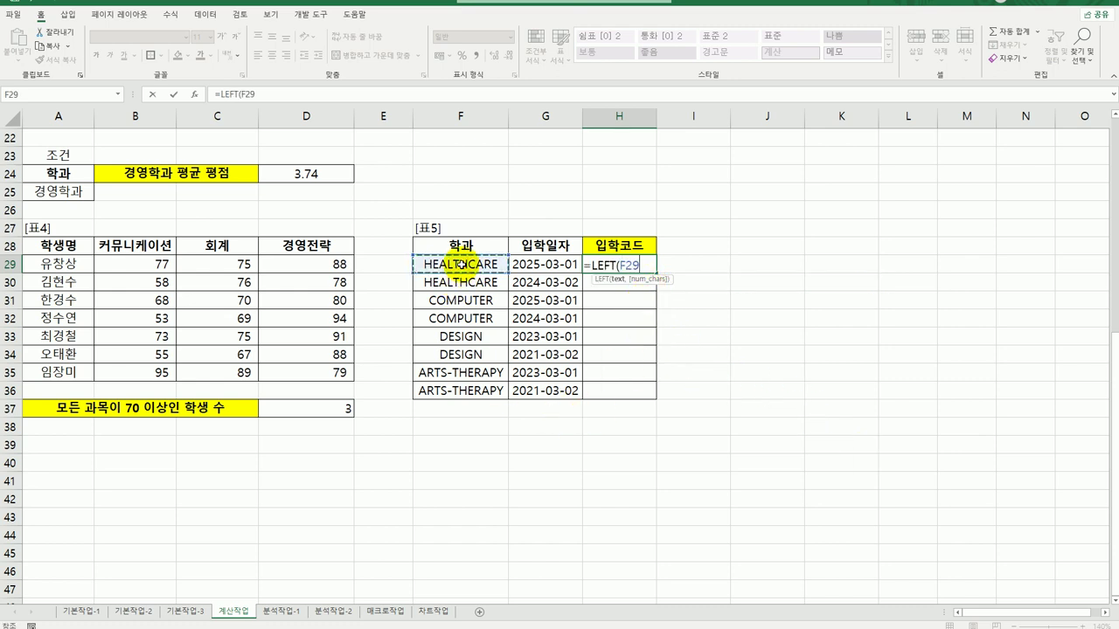
pyautogui.write(',3')
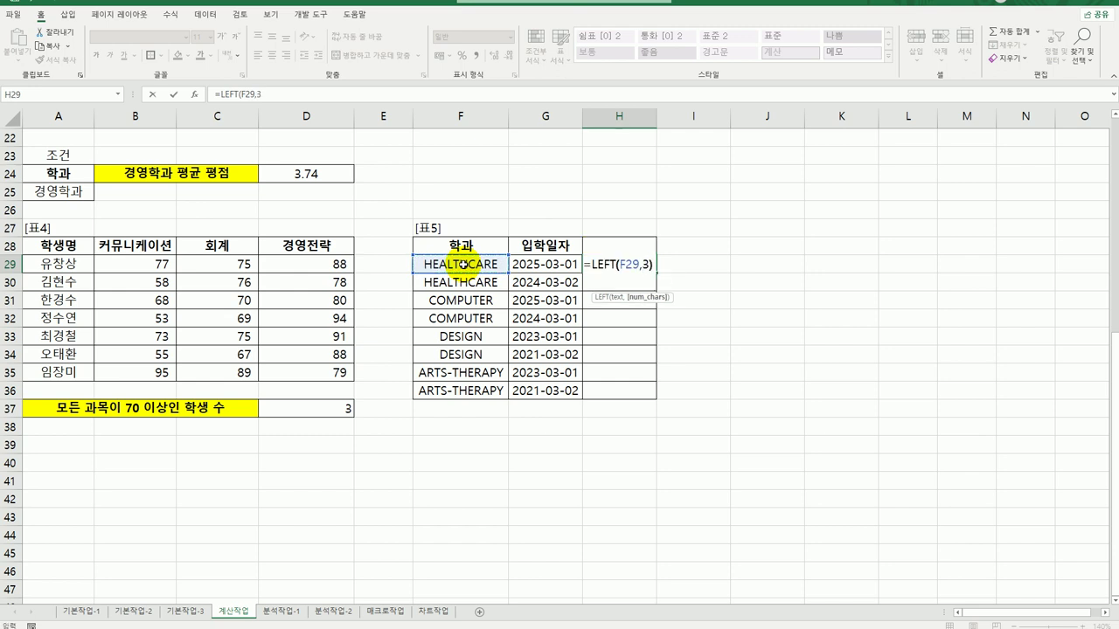
pyautogui.write(')')
pyautogui.press('Return')
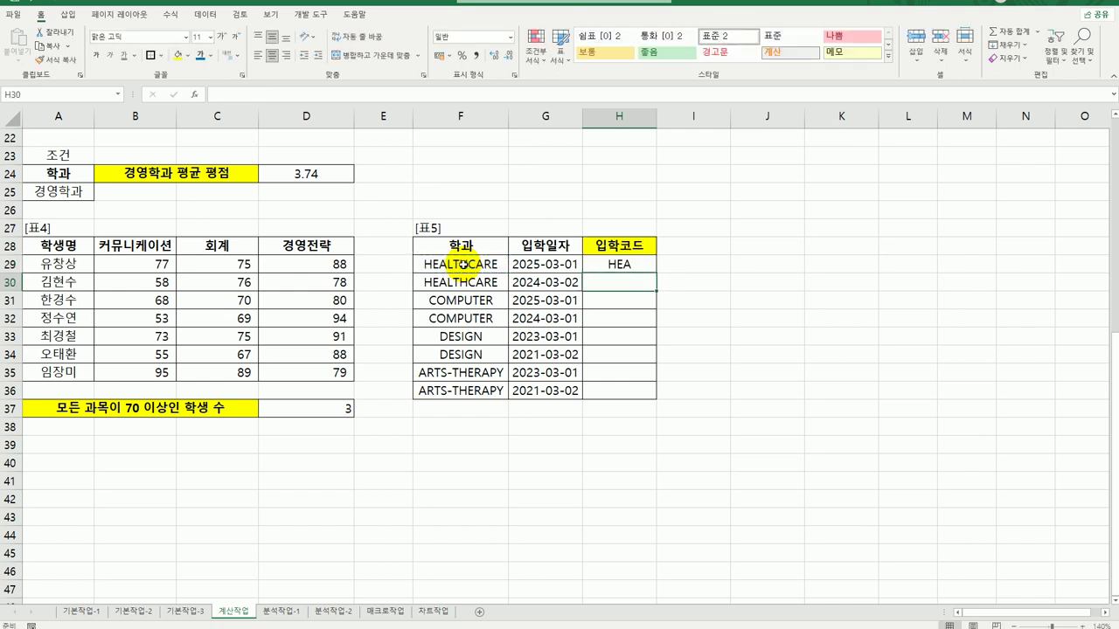
pyautogui.click(614, 264)
pyautogui.moveTo(657, 273); pyautogui.dragTo(639, 395)
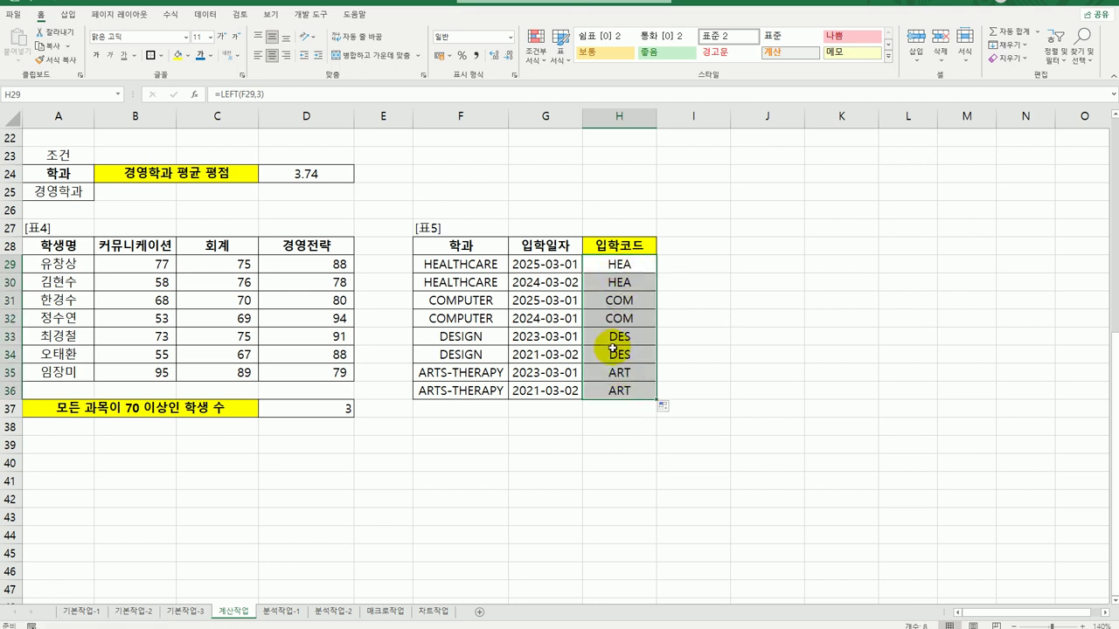
# Step: Append &YEAR(G29) to the LEFT formula in H29 and fill the extended formula down to H36
pyautogui.doubleClick(639, 263)
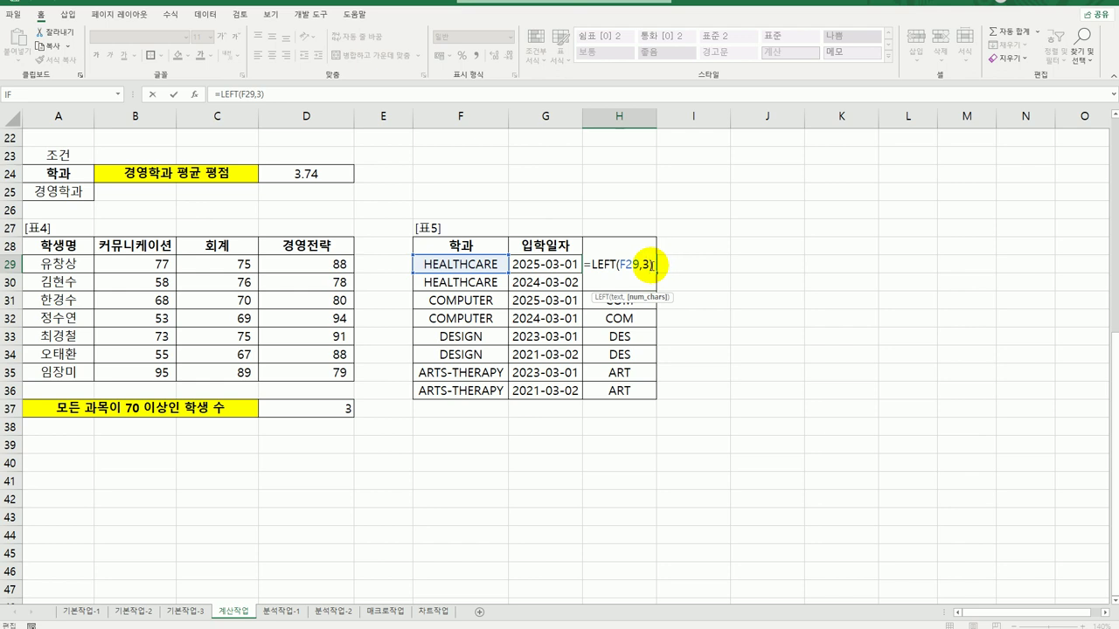
pyautogui.click(657, 272)
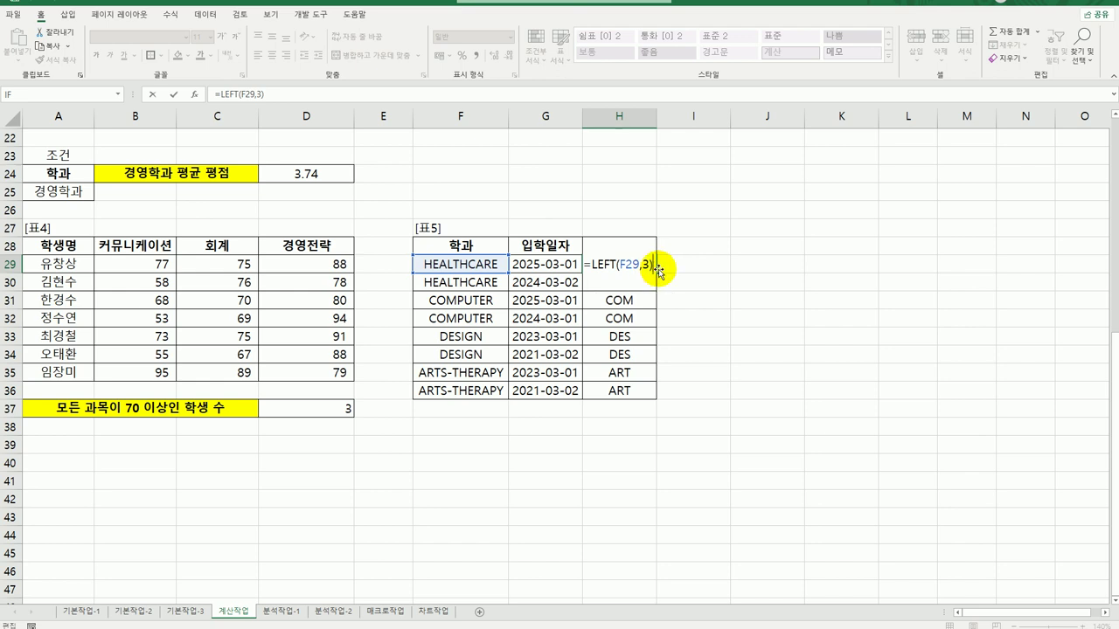
pyautogui.write('&')
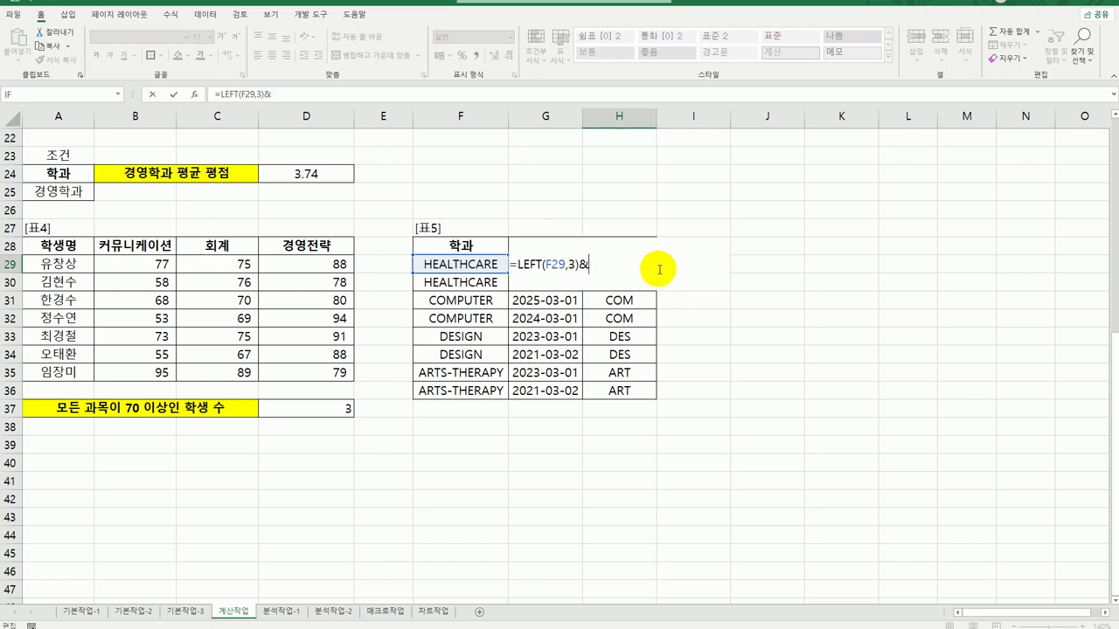
pyautogui.write('y')
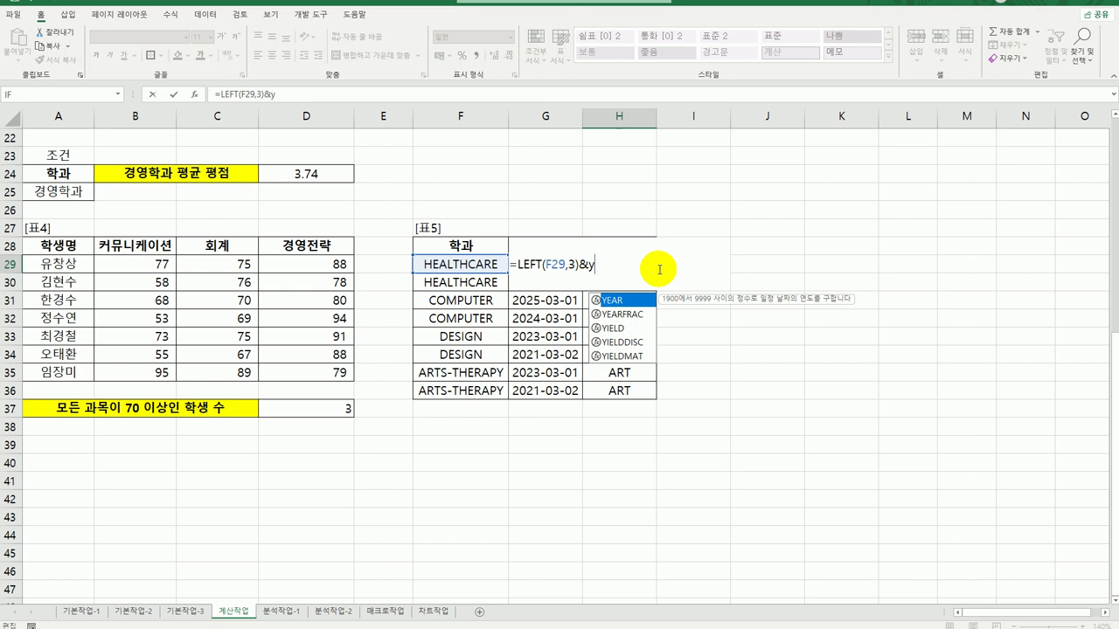
pyautogui.doubleClick(609, 301)
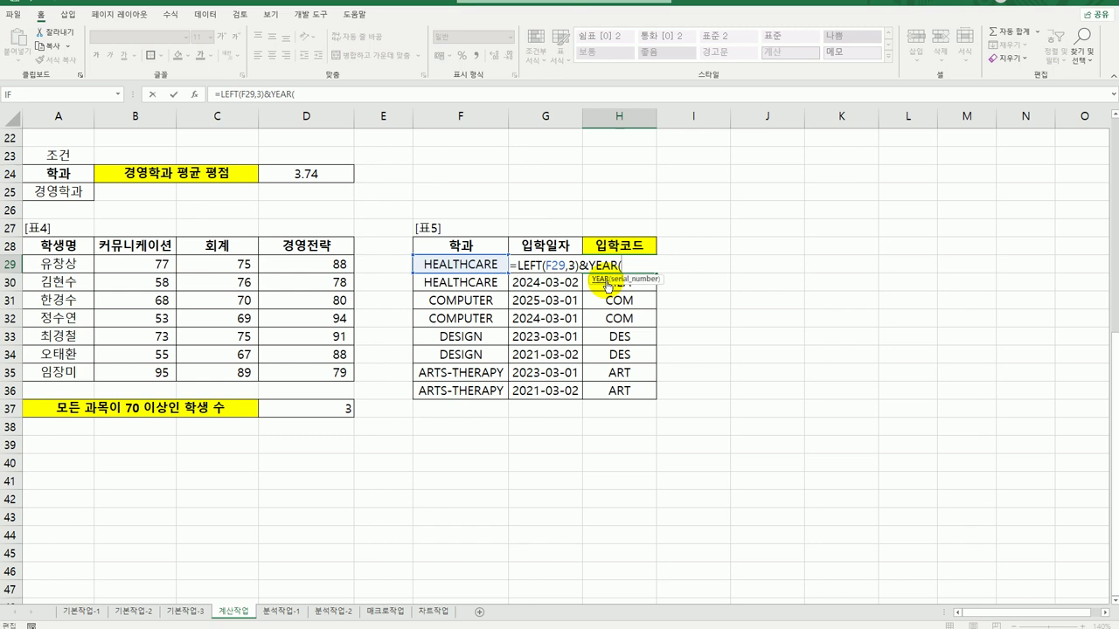
pyautogui.write('g29')
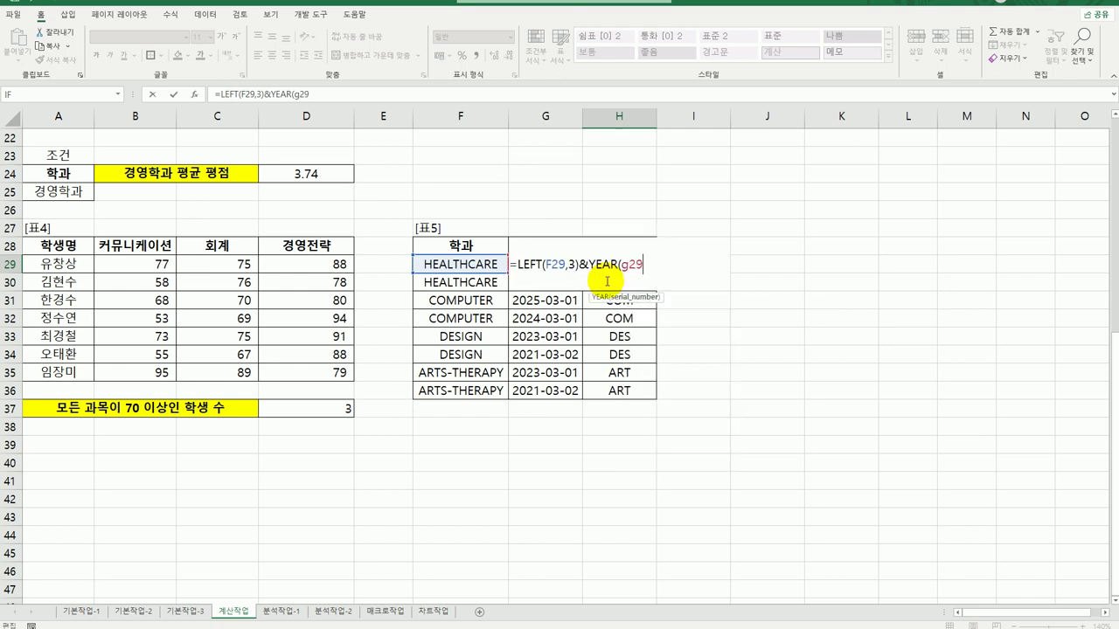
pyautogui.write(')')
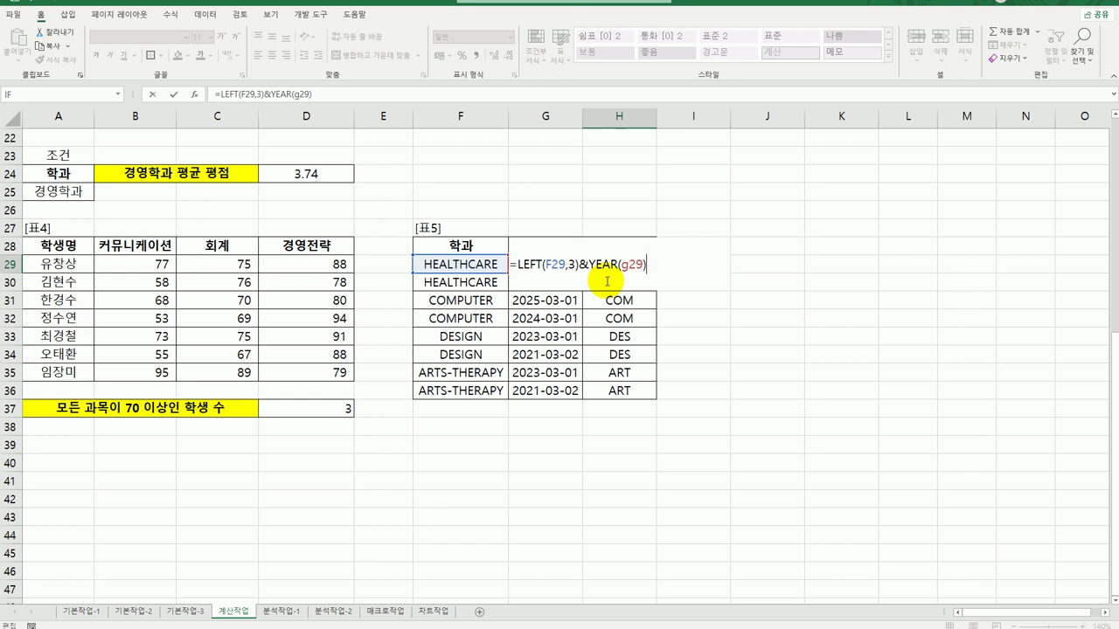
pyautogui.hotkey('ctrl', 'Return')
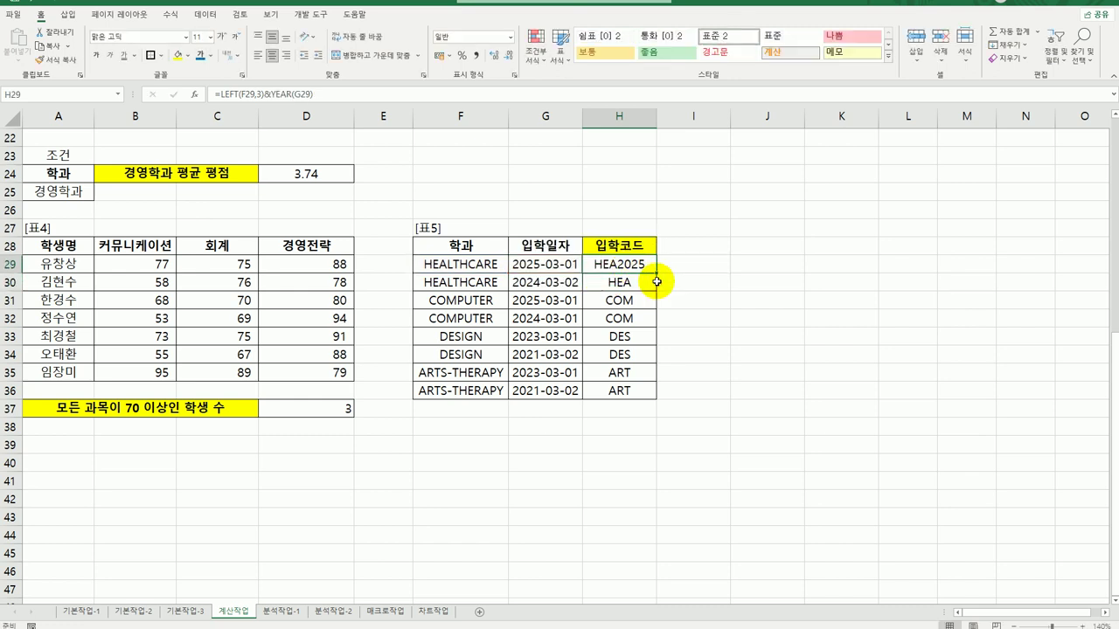
pyautogui.moveTo(658, 276); pyautogui.dragTo(647, 392)
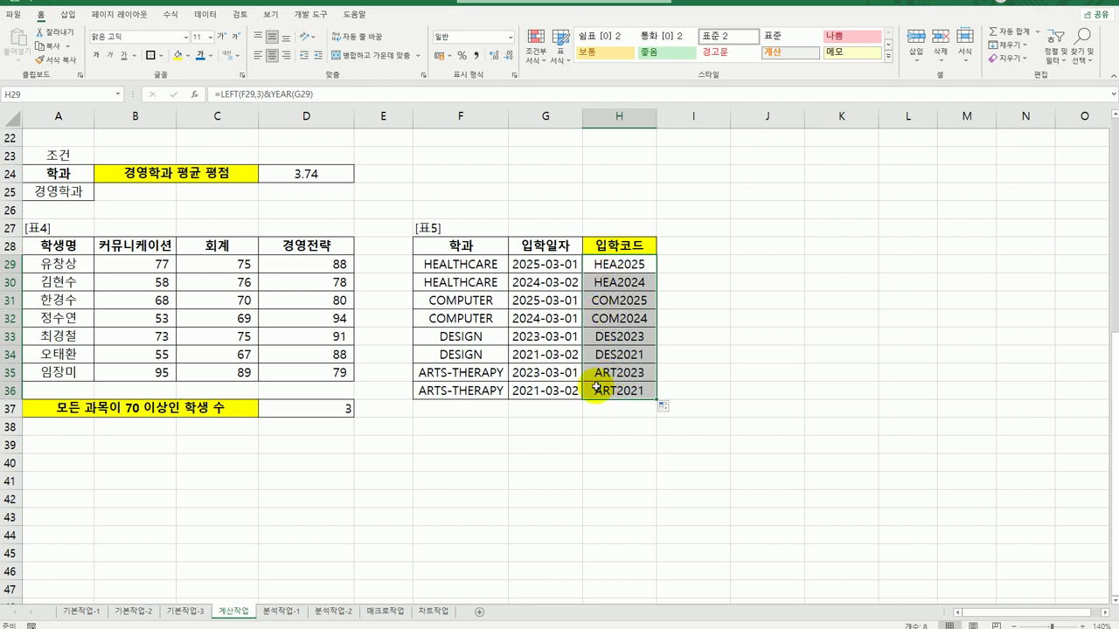
# Step: Wrap the H29 formula in PROPER as =PROPER(LEFT(F29,3)&YEAR(G29)) and fill it down to H36
pyautogui.doubleClick(590, 262)
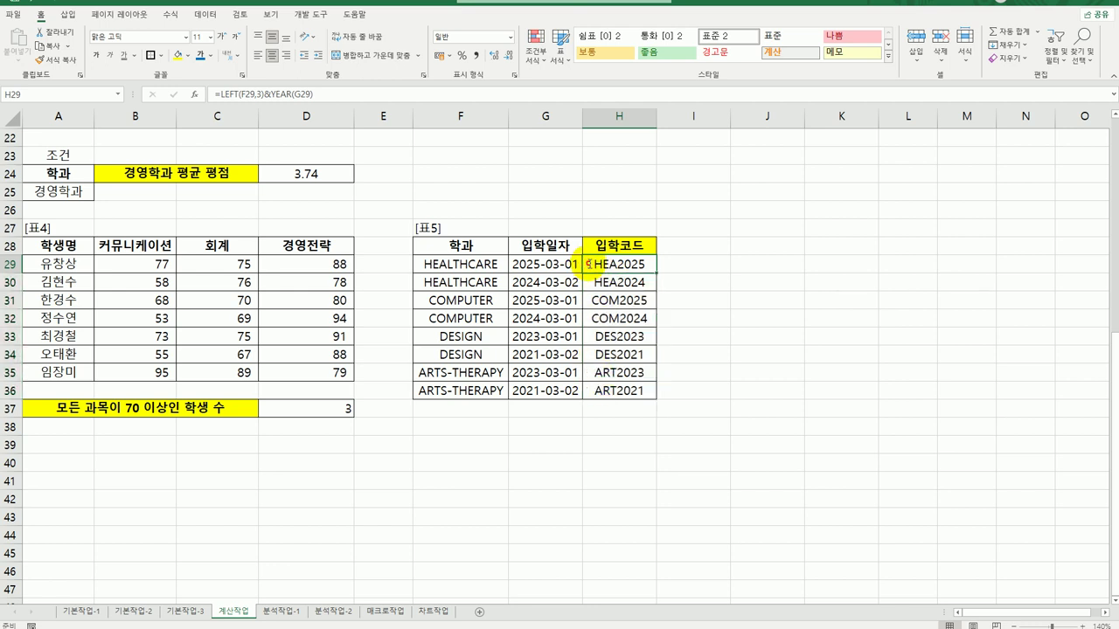
pyautogui.click(516, 264)
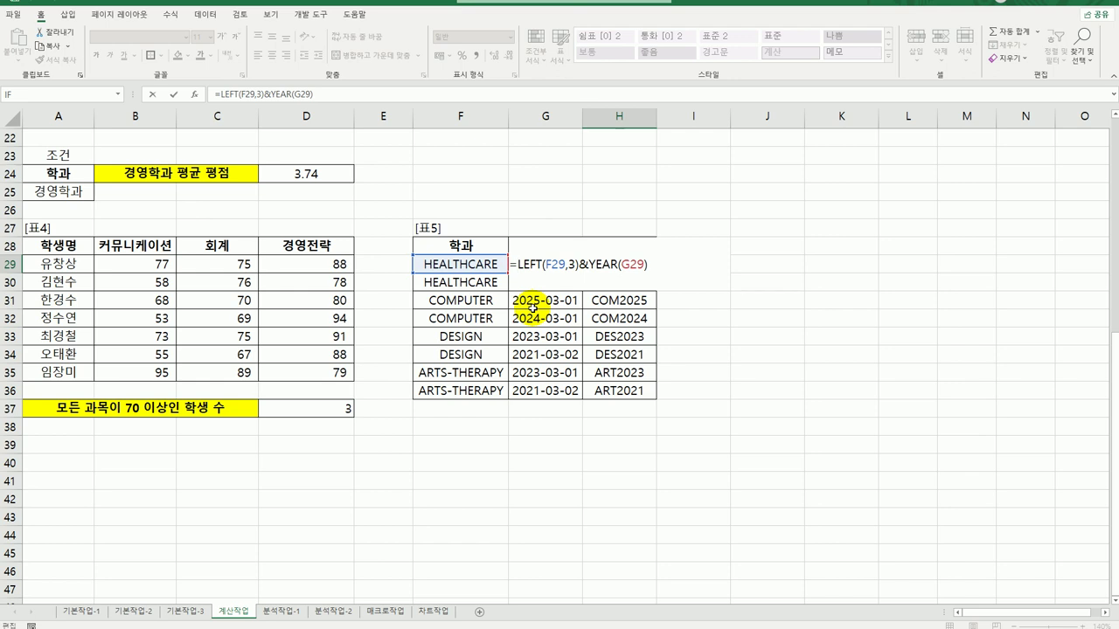
pyautogui.write('pro')
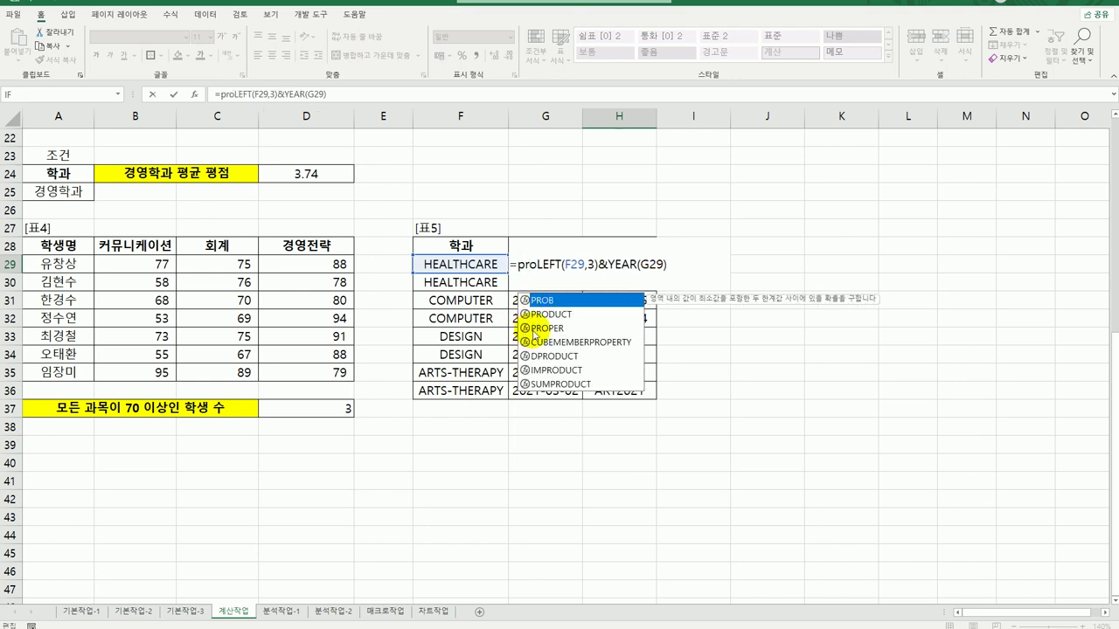
pyautogui.doubleClick(535, 327)
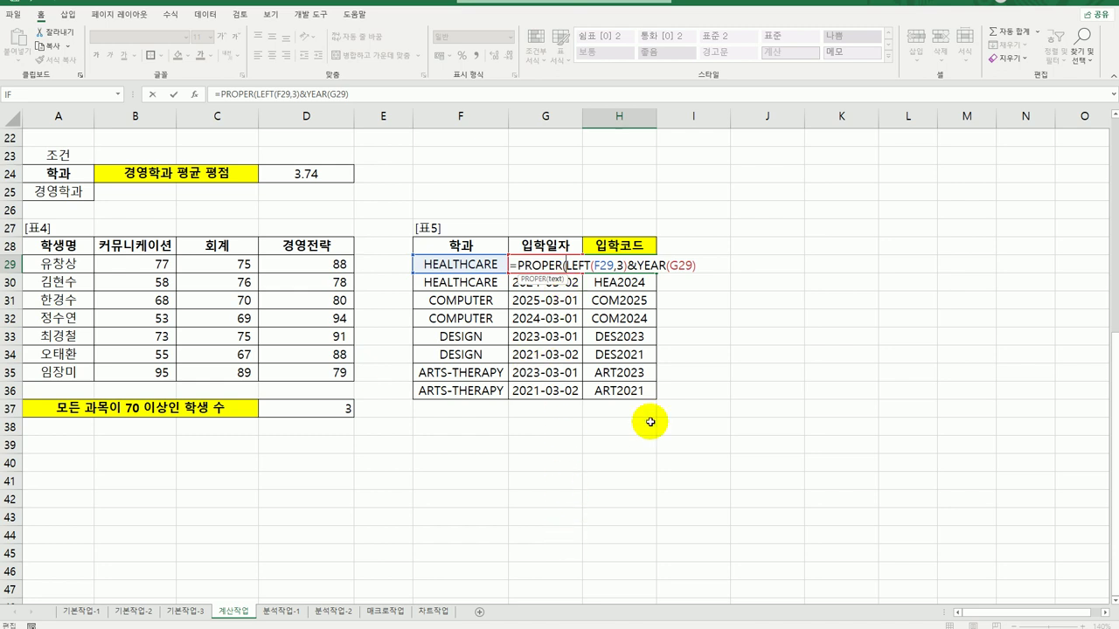
pyautogui.click(698, 262)
pyautogui.write(')')
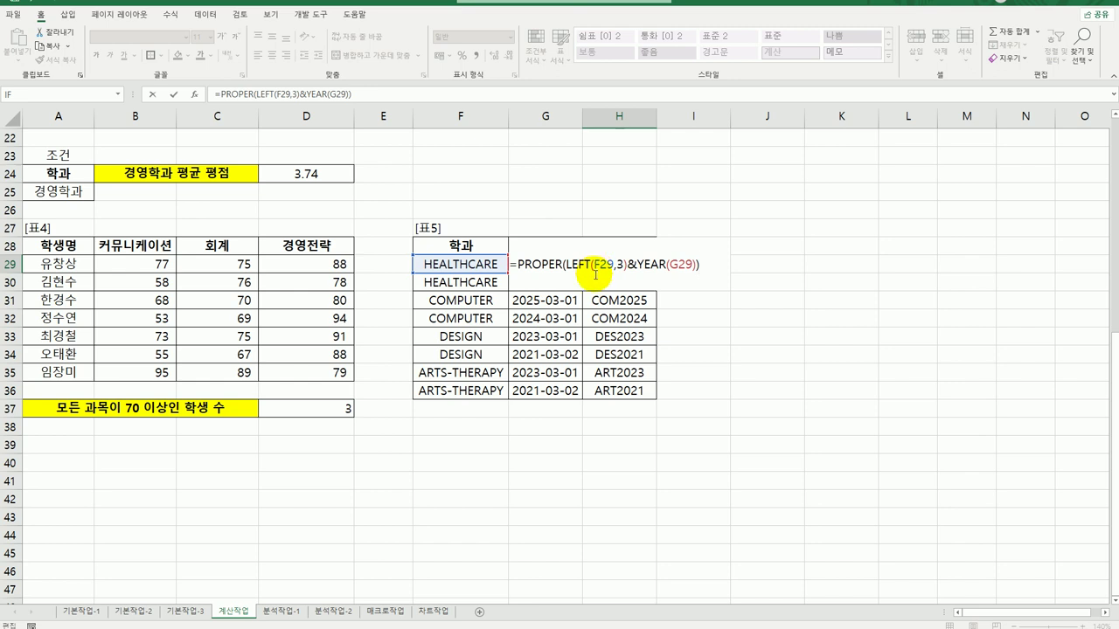
pyautogui.hotkey('ctrl', 'Return')
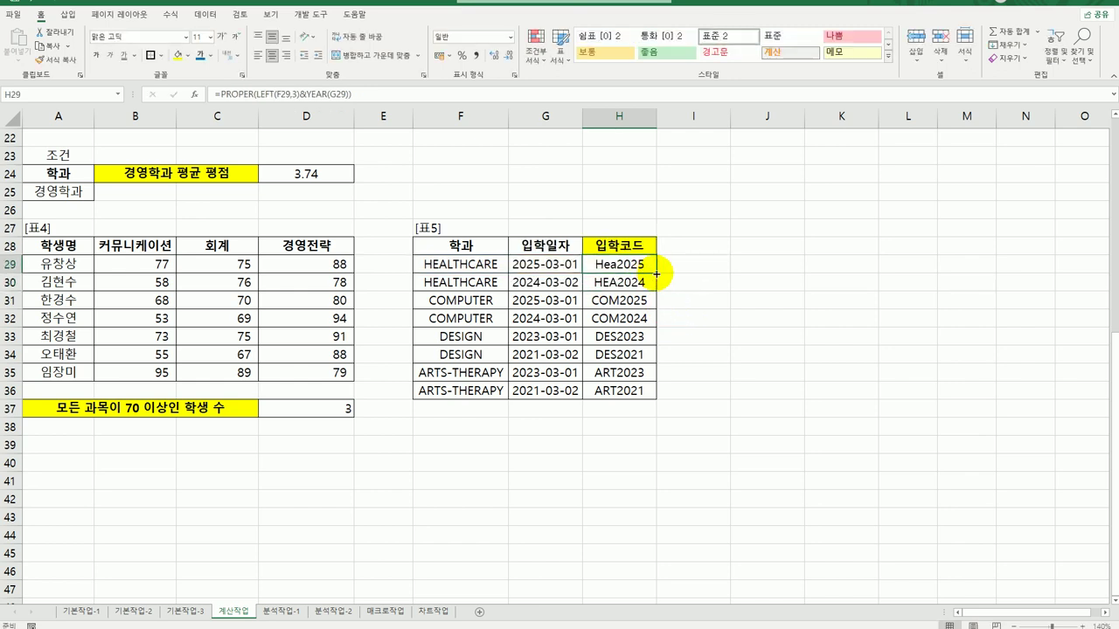
pyautogui.moveTo(657, 274); pyautogui.dragTo(657, 398)
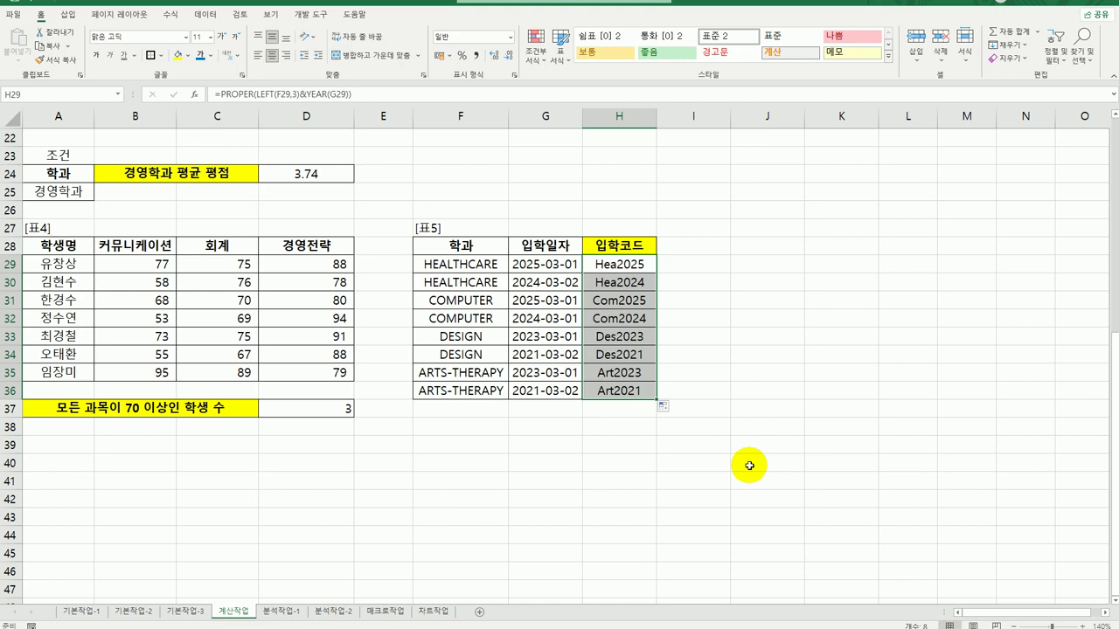
# Step: On the 분석작업-1 sheet, sort the 소양인증포인트 현황 table by 학과 in ascending order
pyautogui.scroll(7, 749, 466)
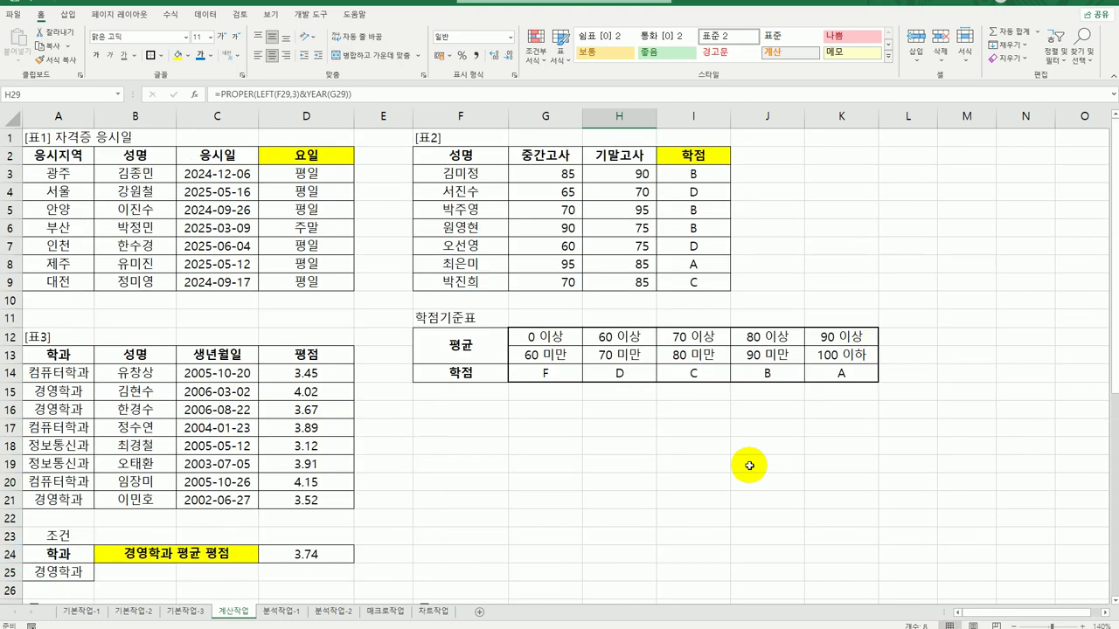
pyautogui.click(281, 611)
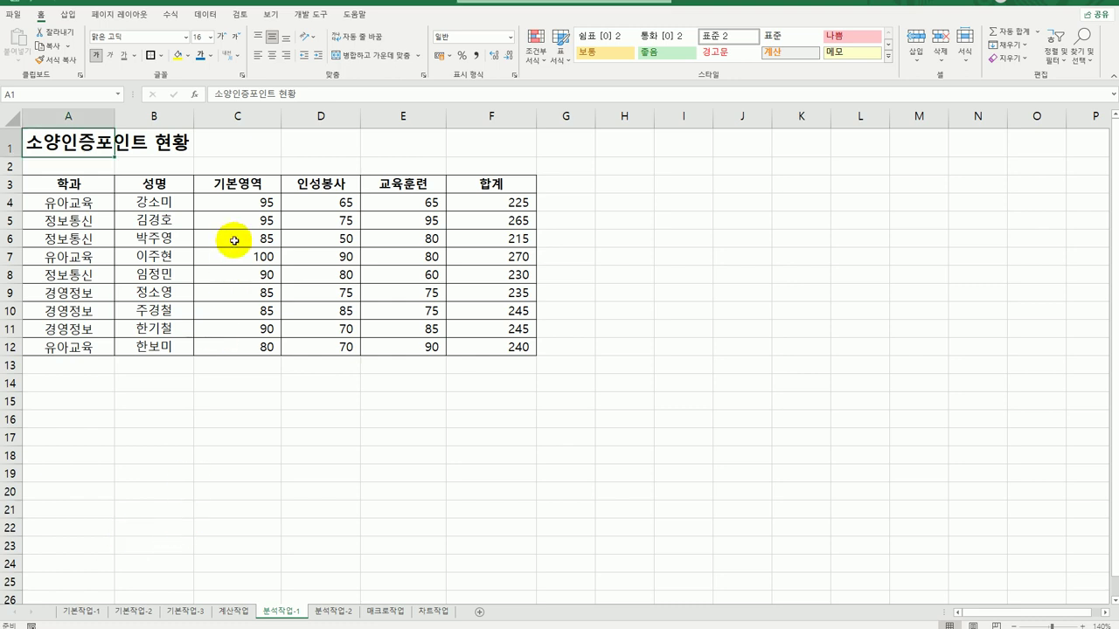
pyautogui.click(79, 186)
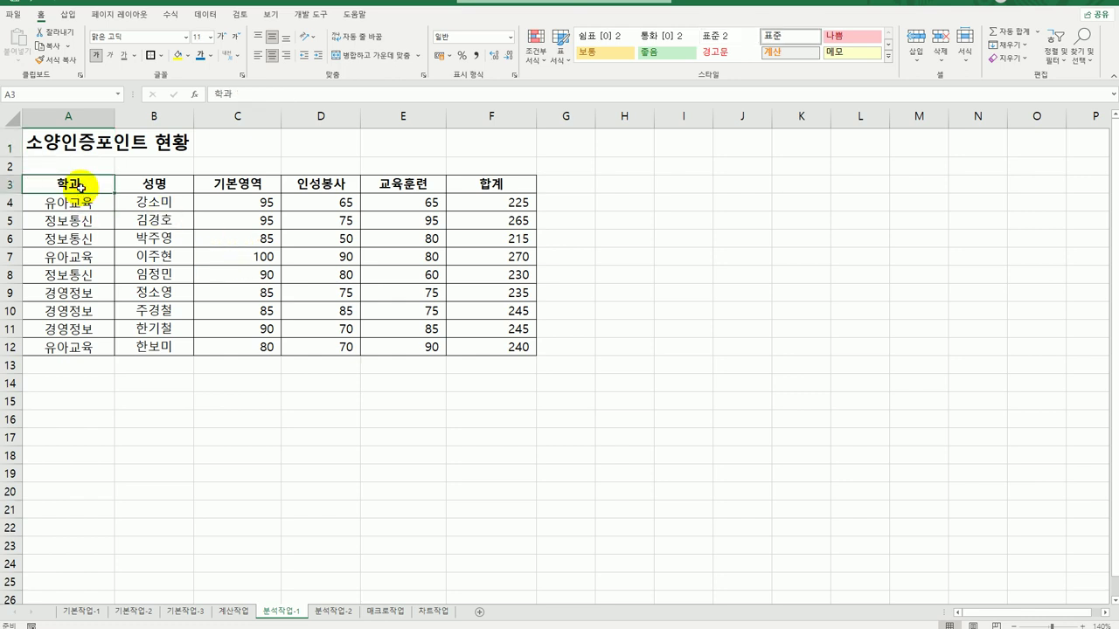
pyautogui.click(205, 14)
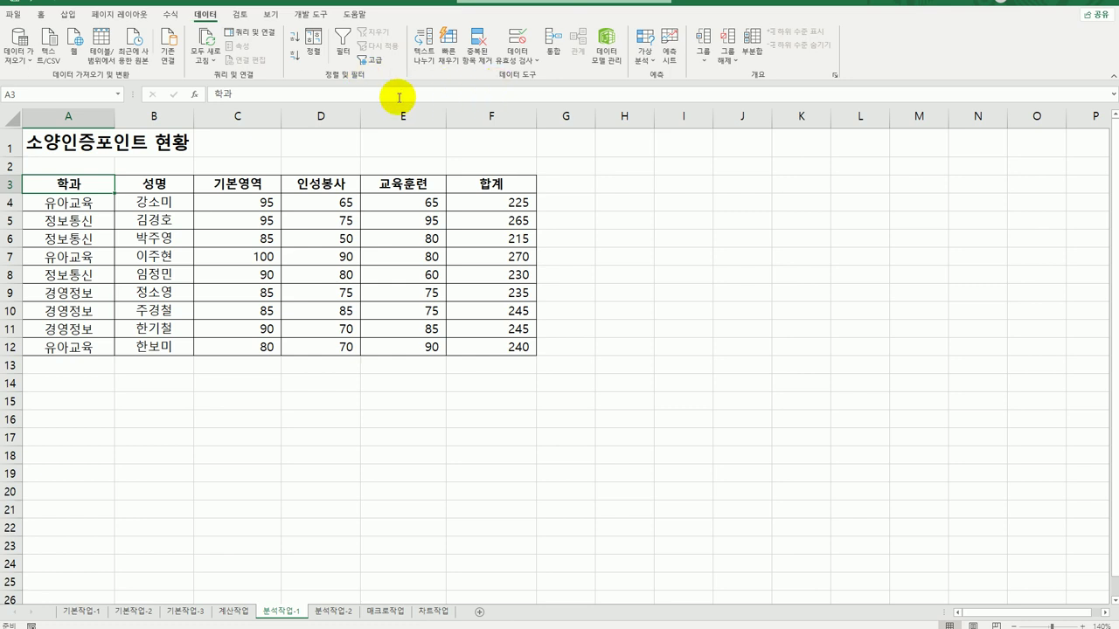
pyautogui.click(296, 48)
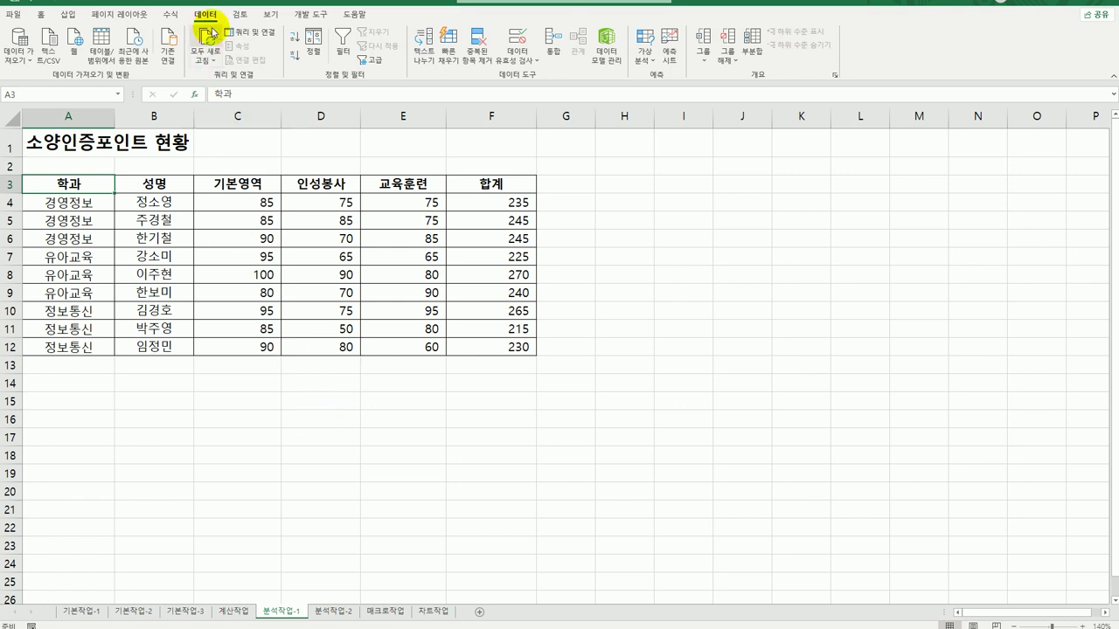
# Step: Add subtotals grouped by 학과 that show the 최대 of 합계
pyautogui.click(764, 55)
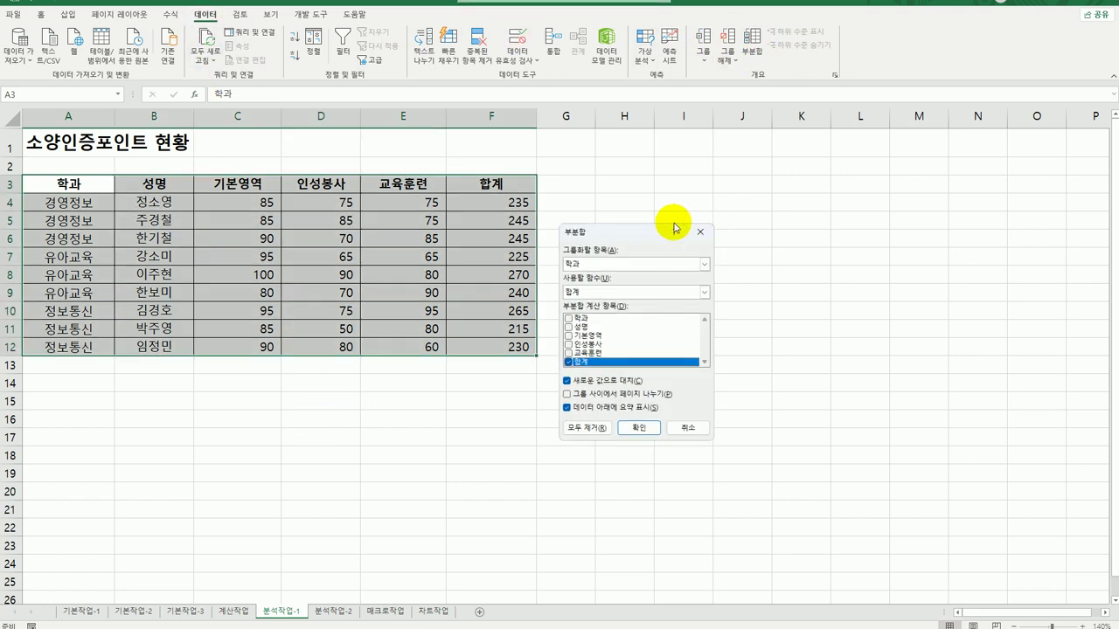
pyautogui.moveTo(632, 233); pyautogui.dragTo(686, 212)
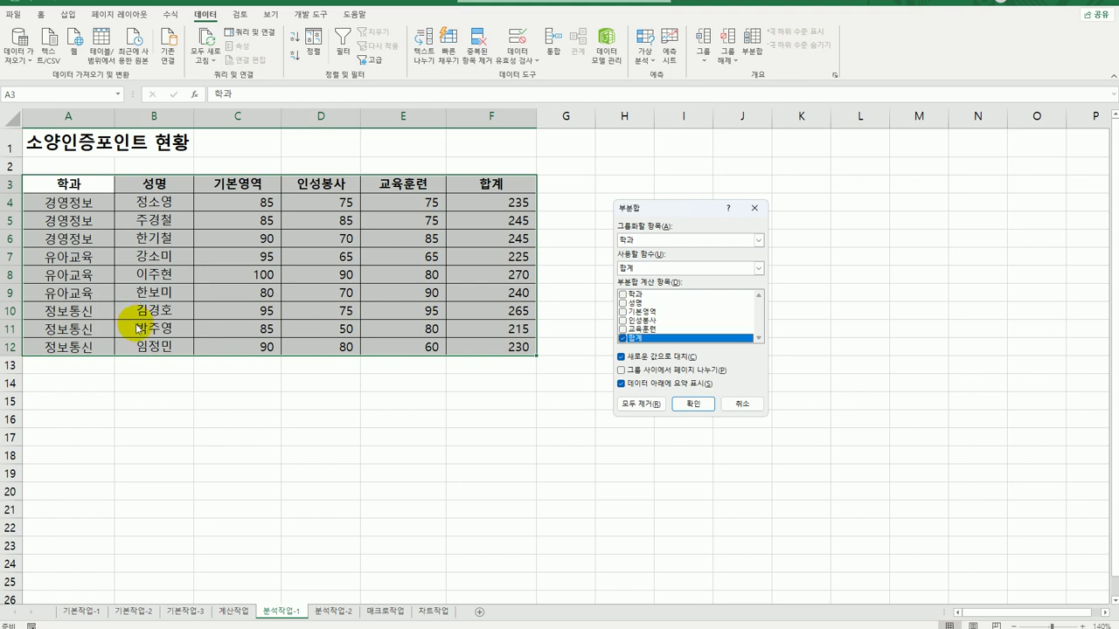
pyautogui.click(645, 268)
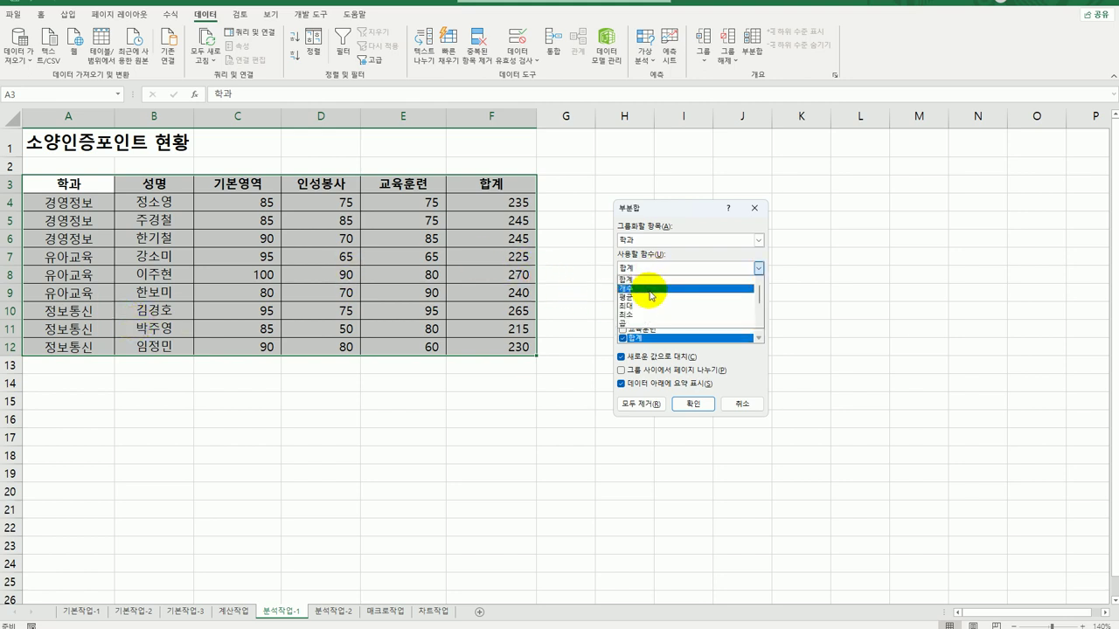
pyautogui.click(646, 307)
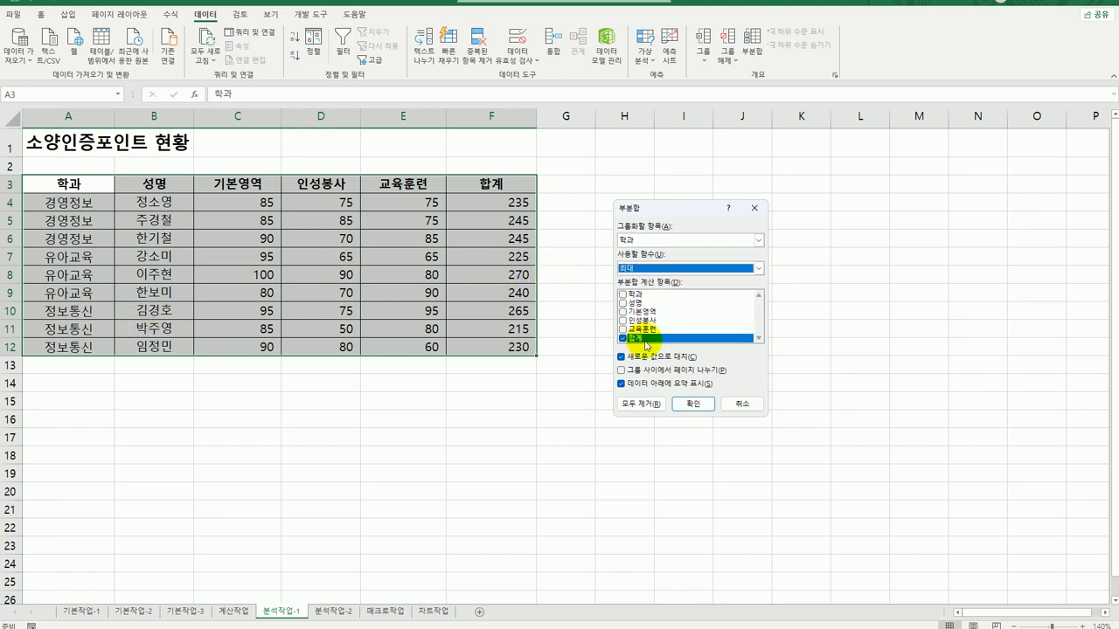
pyautogui.click(693, 405)
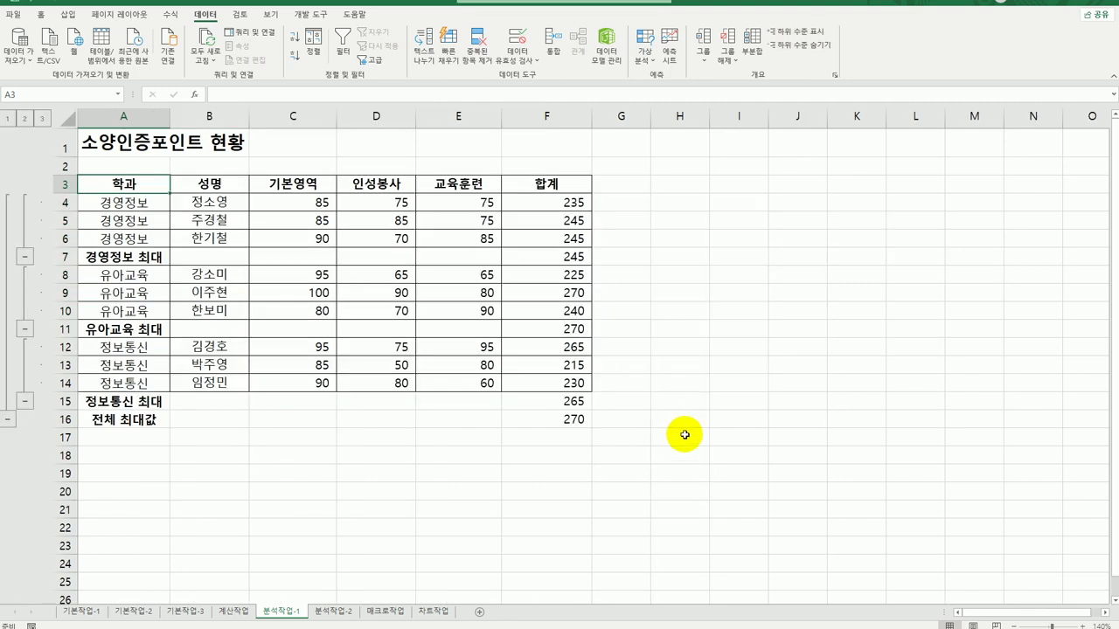
# Step: Add a second 학과 subtotal with the 평균 of 기본영역, 인성봉사 and 교육훈련, without replacing the existing subtotals
pyautogui.click(753, 61)
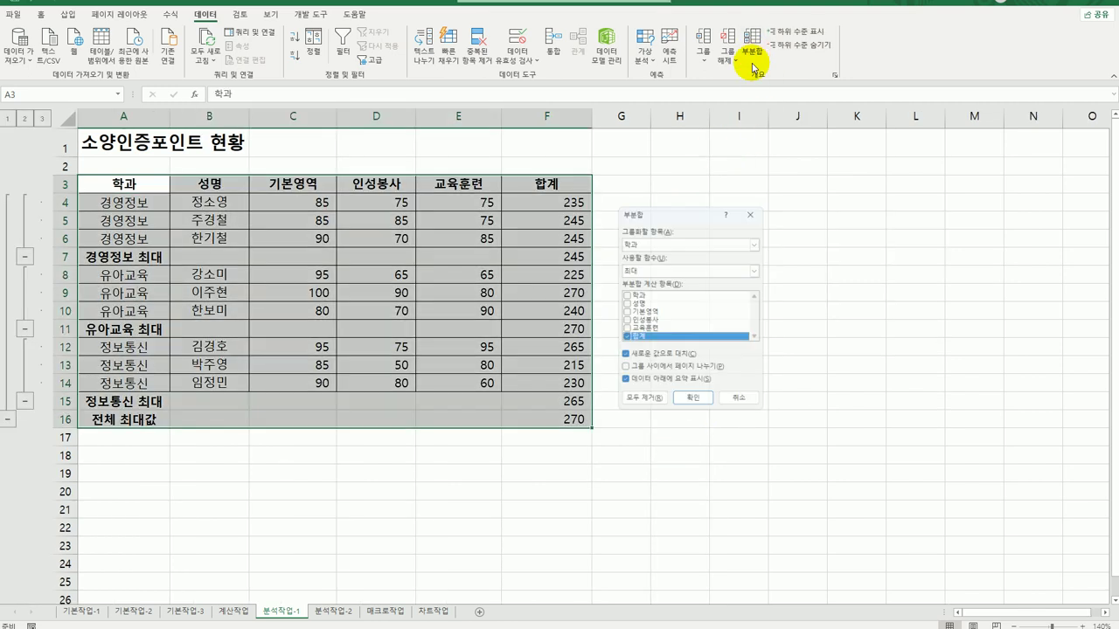
pyautogui.click(675, 268)
pyautogui.click(670, 295)
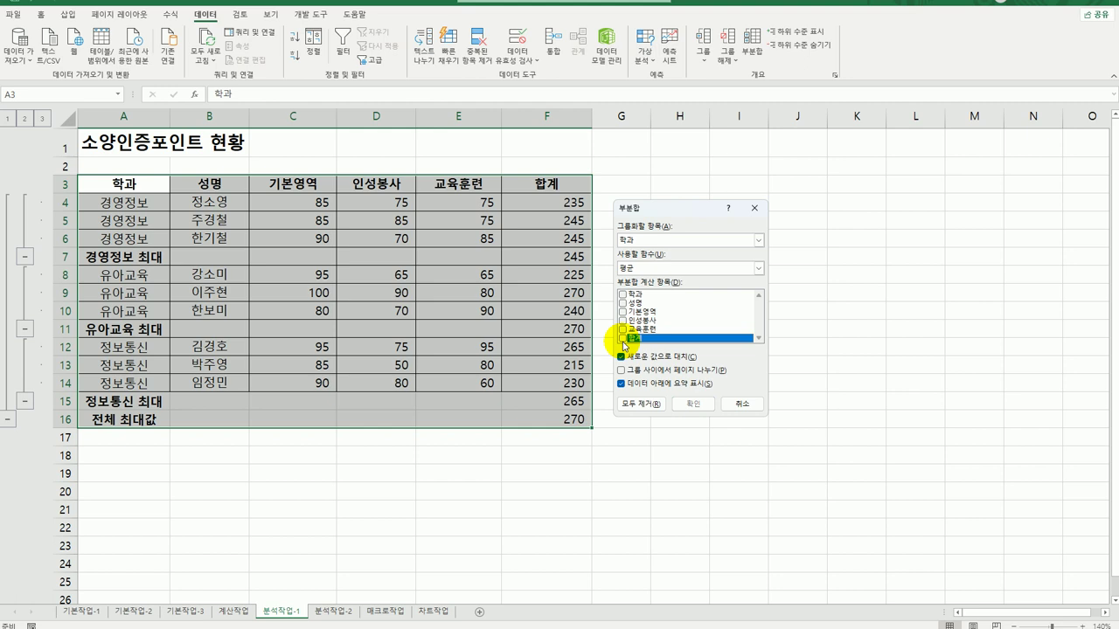
pyautogui.click(624, 311)
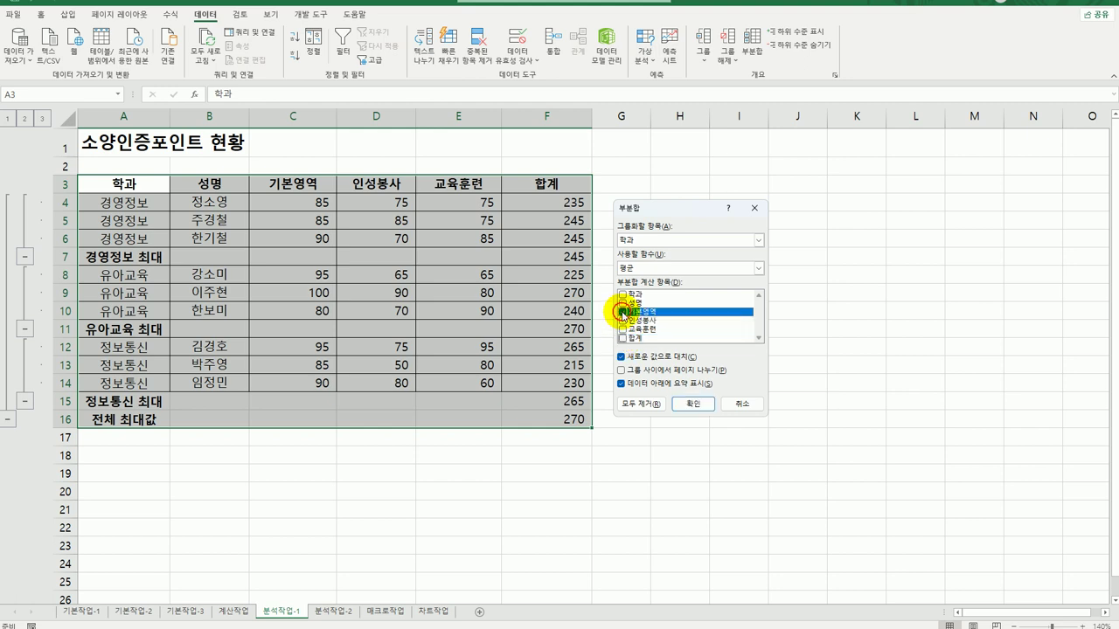
pyautogui.click(623, 320)
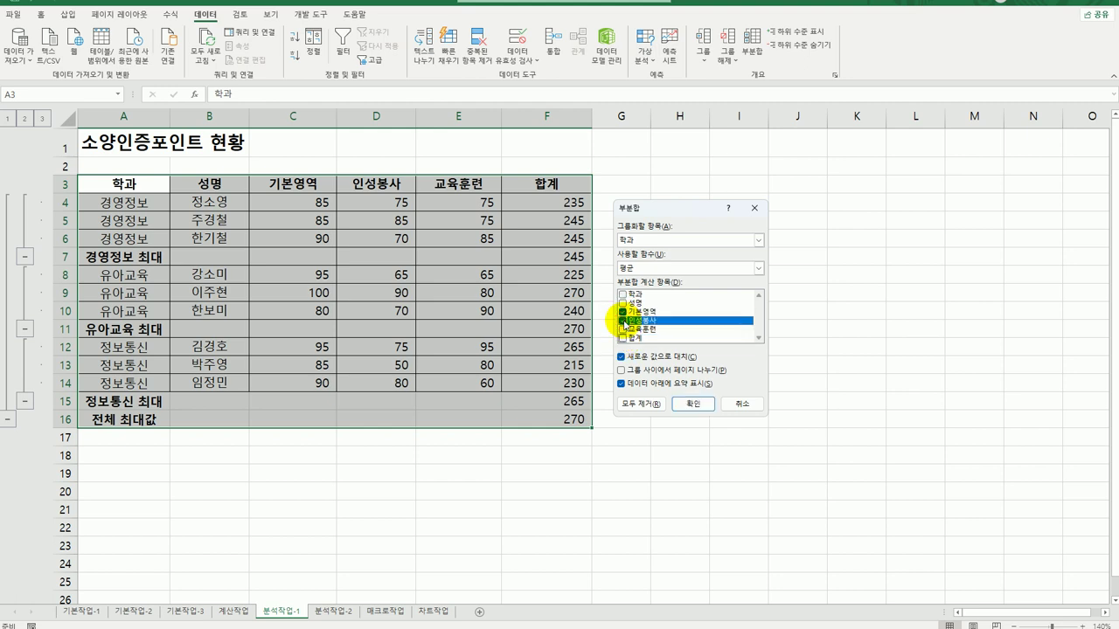
pyautogui.click(623, 330)
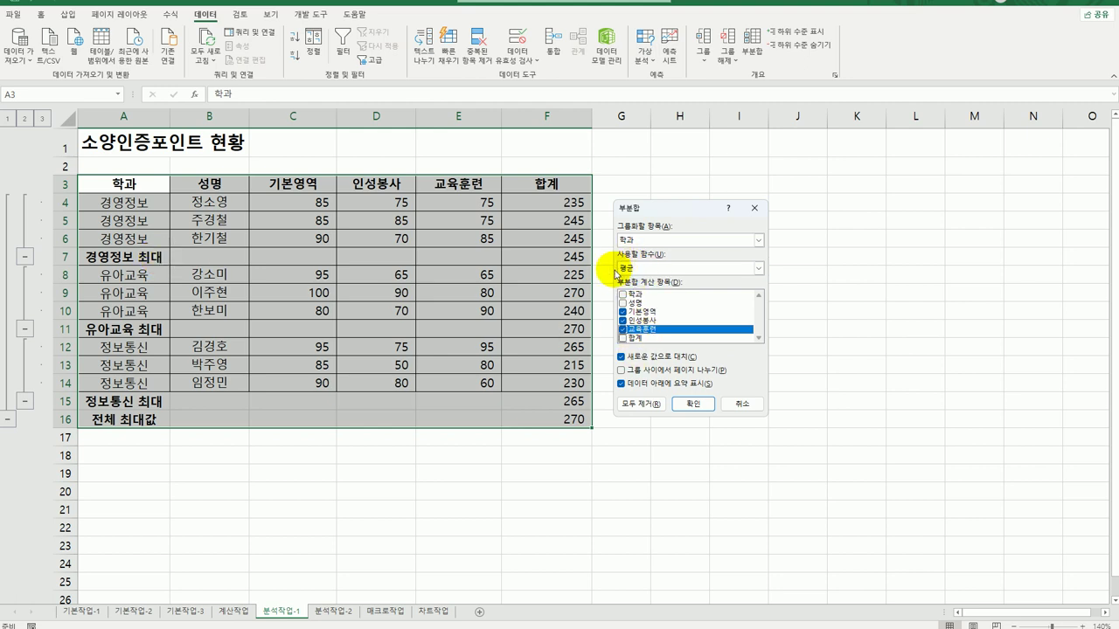
pyautogui.click(656, 356)
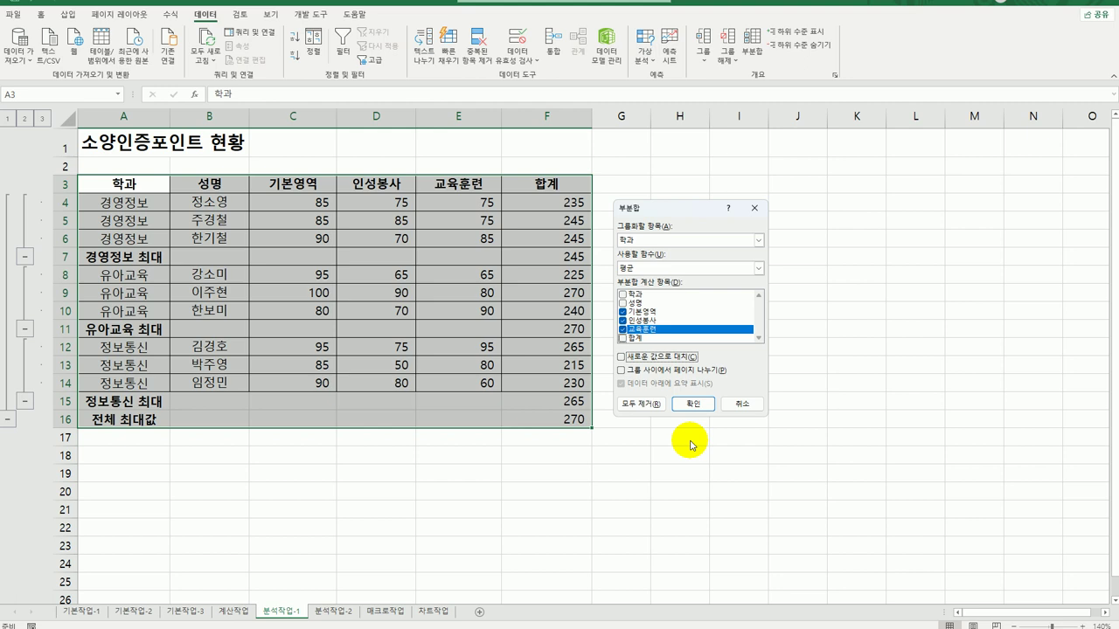
pyautogui.click(693, 403)
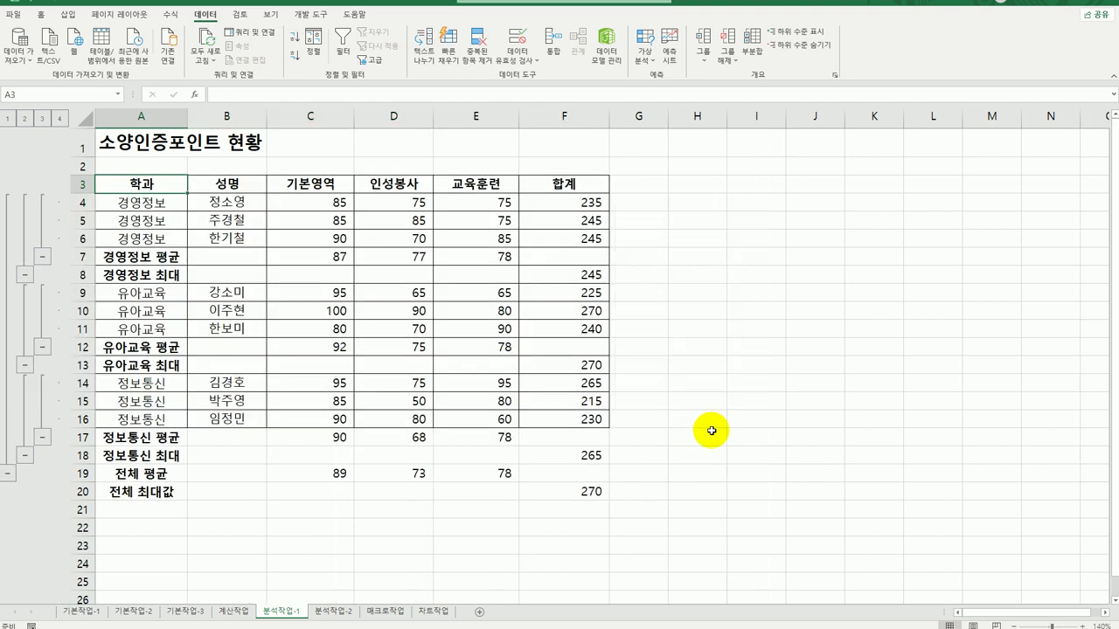
pyautogui.click(732, 472)
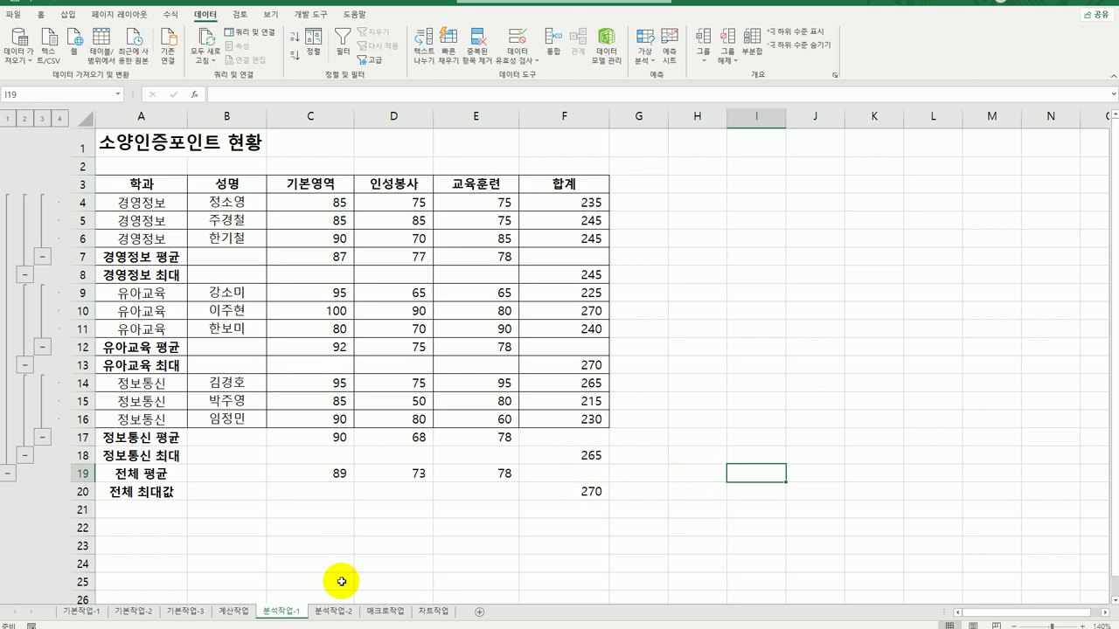
# Step: On the 분석작업-2 sheet, start a 합계 Consolidate into F4:I8 and add A4:D8 as the first reference range
pyautogui.click(337, 612)
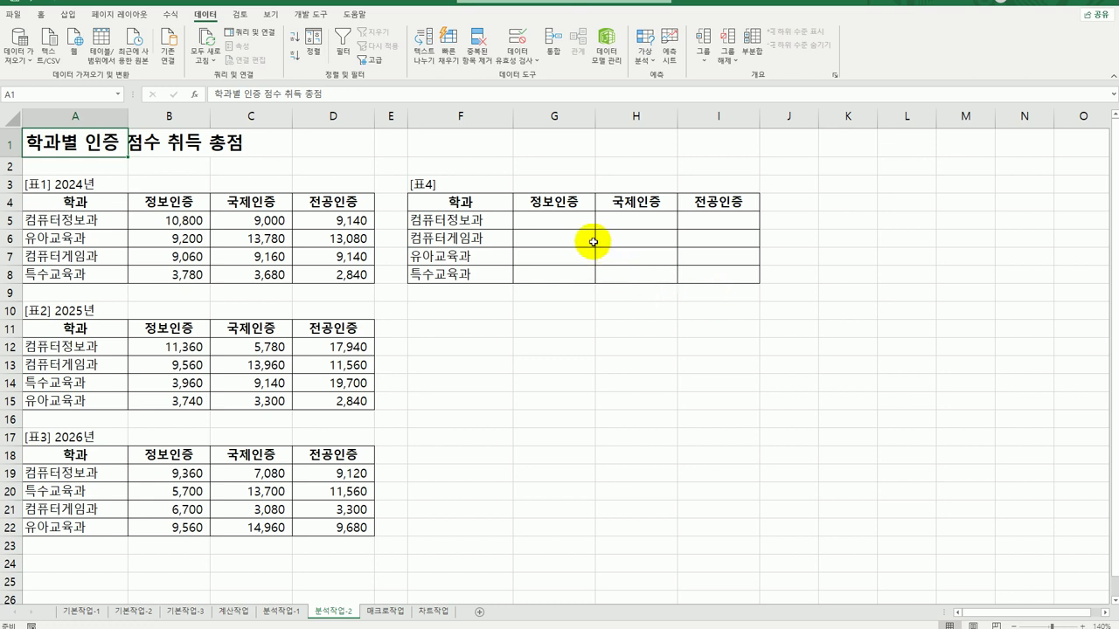
pyautogui.moveTo(487, 208); pyautogui.dragTo(715, 277)
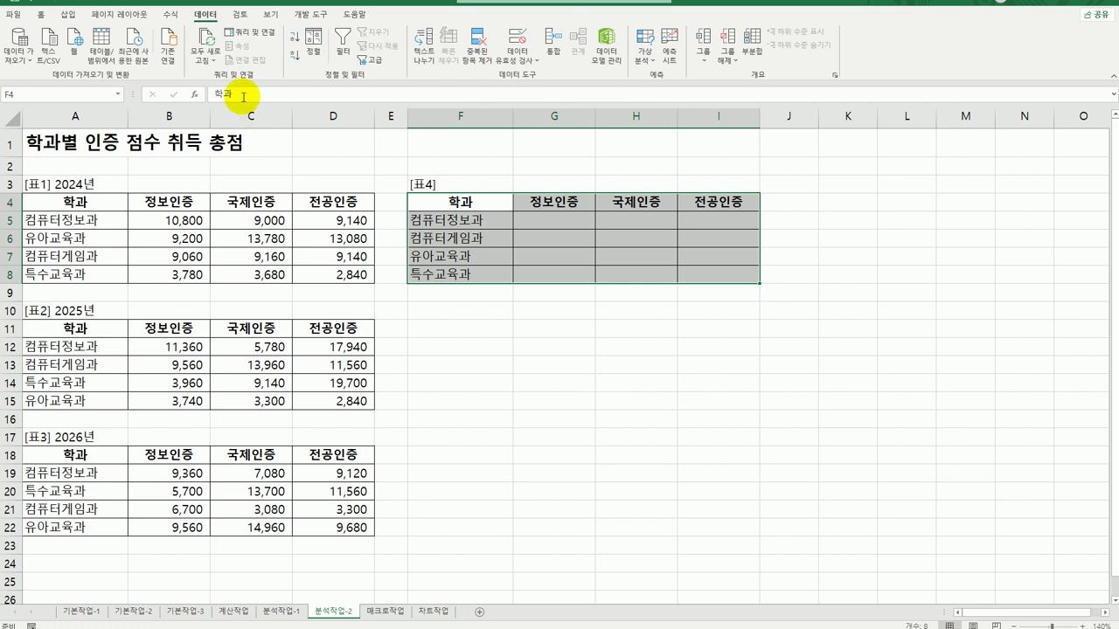
pyautogui.click(553, 54)
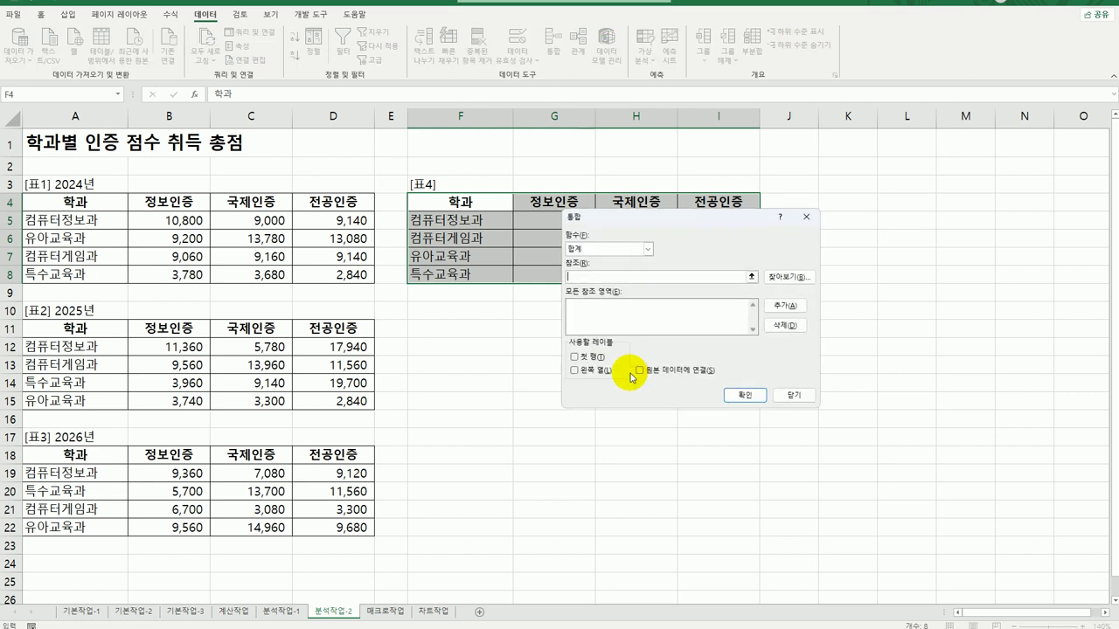
pyautogui.moveTo(642, 234); pyautogui.dragTo(878, 271)
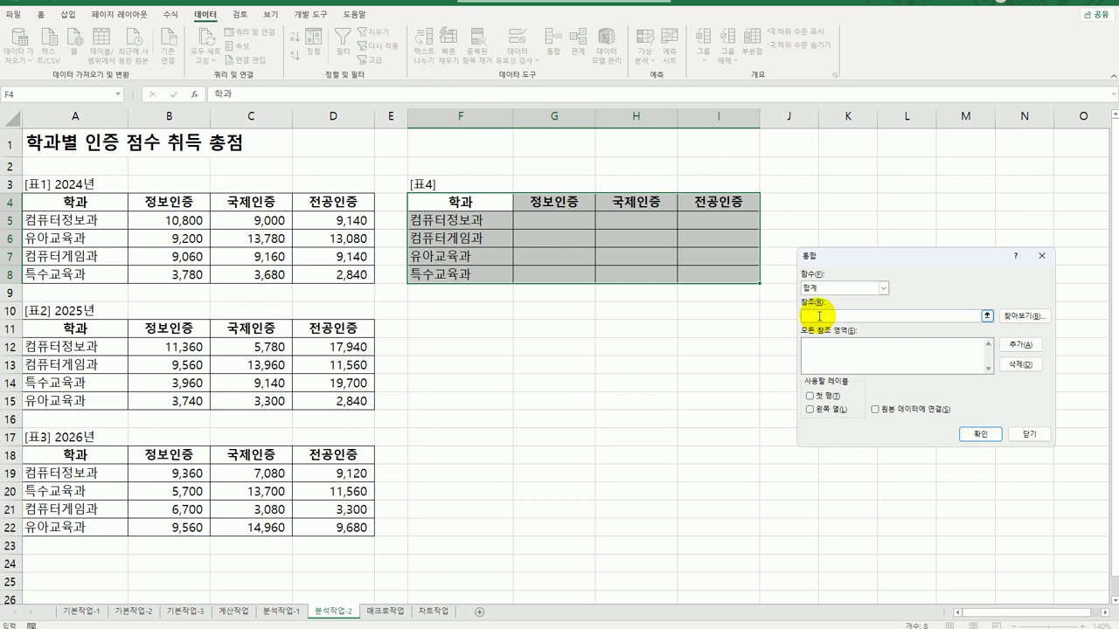
pyautogui.moveTo(77, 205); pyautogui.dragTo(339, 275)
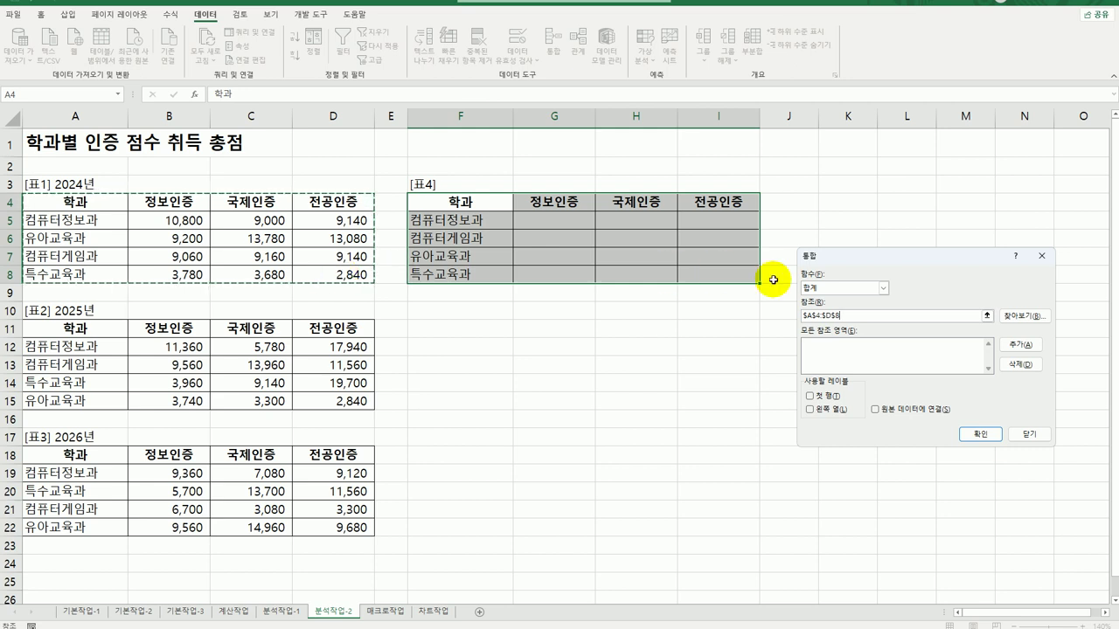
pyautogui.click(1014, 348)
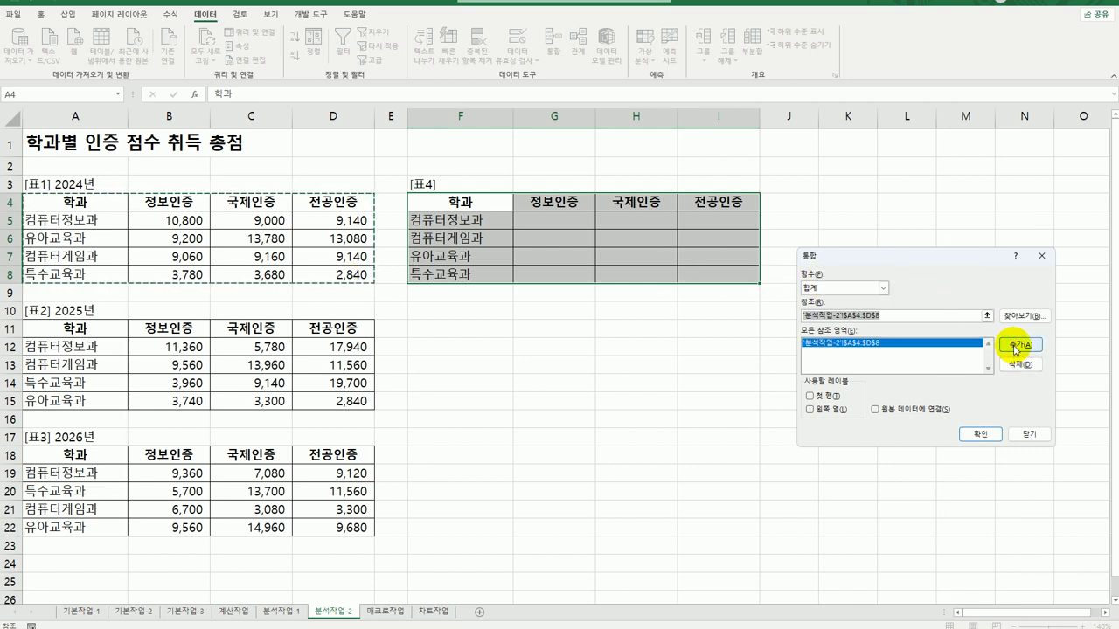
# Step: Add A11:D15 and A18:D22 as the second and third Consolidate reference ranges
pyautogui.moveTo(77, 327); pyautogui.dragTo(344, 407)
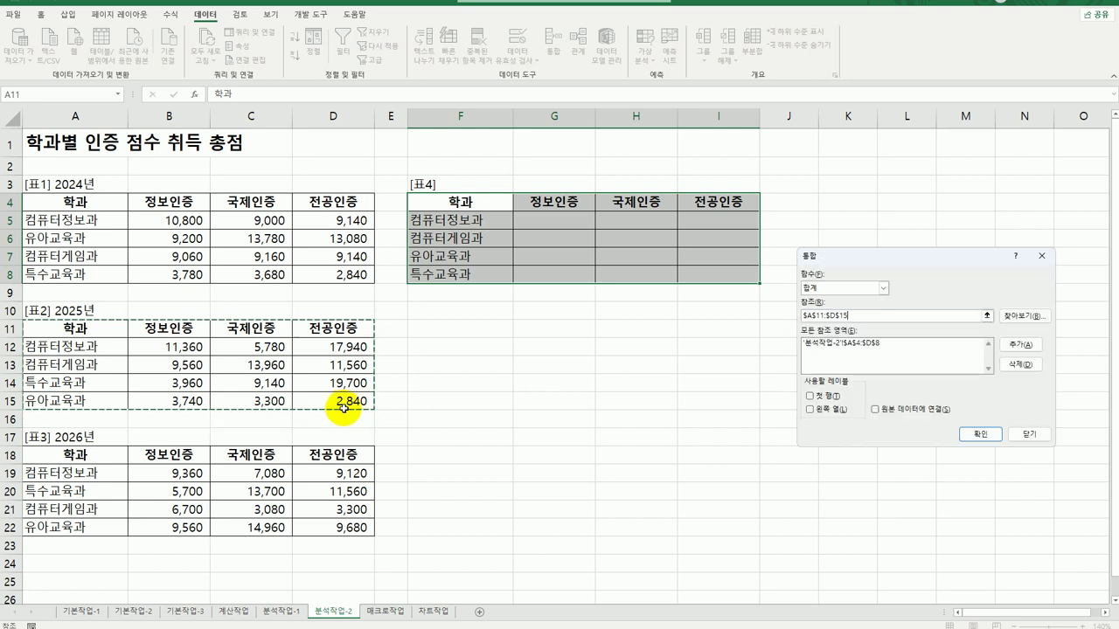
pyautogui.click(1017, 345)
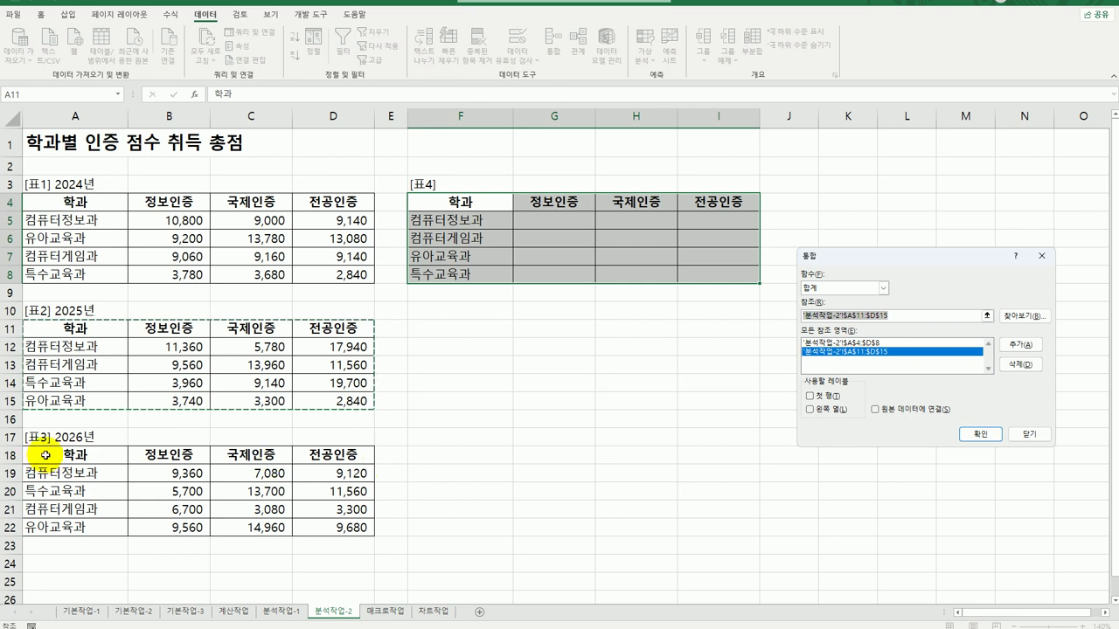
pyautogui.moveTo(46, 454); pyautogui.dragTo(332, 525)
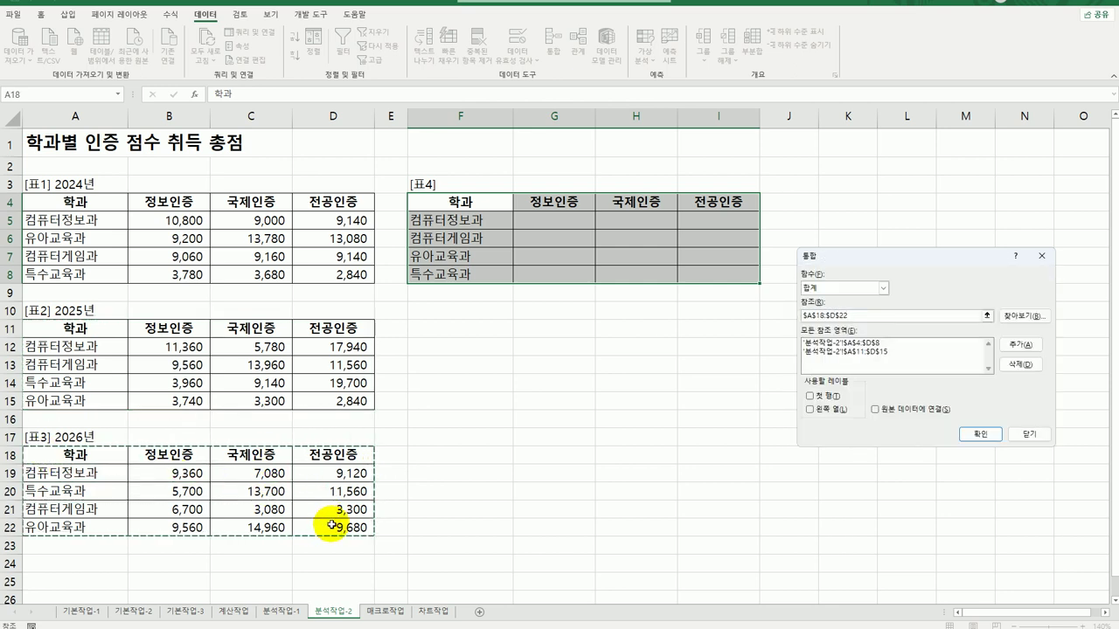
pyautogui.click(1032, 344)
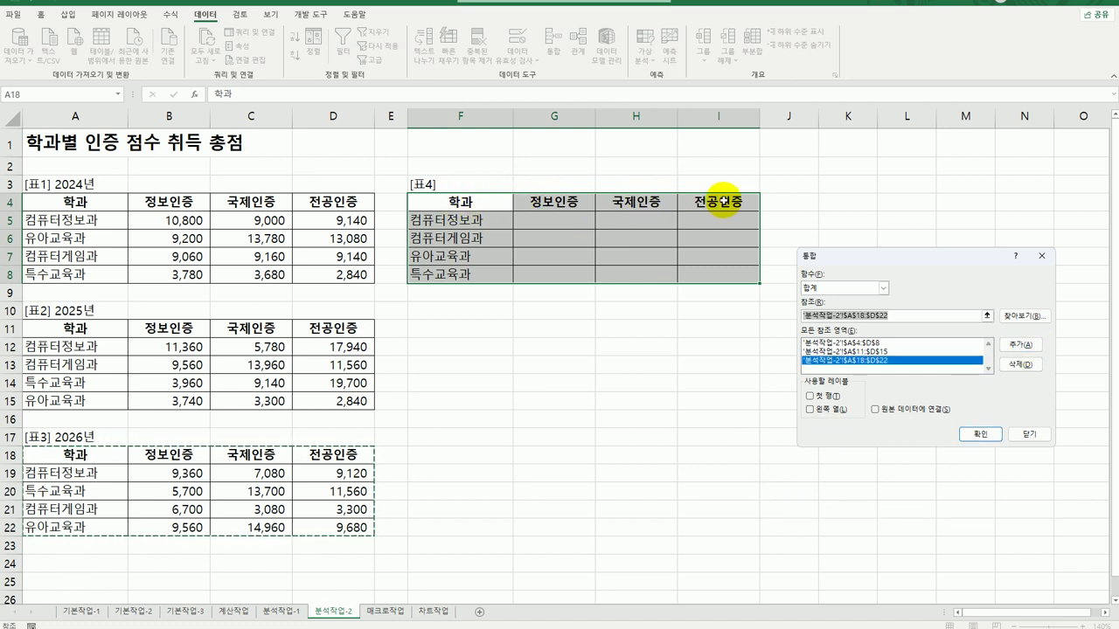
# Step: Use both the top row and left column as labels and run the consolidation into 표4
pyautogui.click(818, 398)
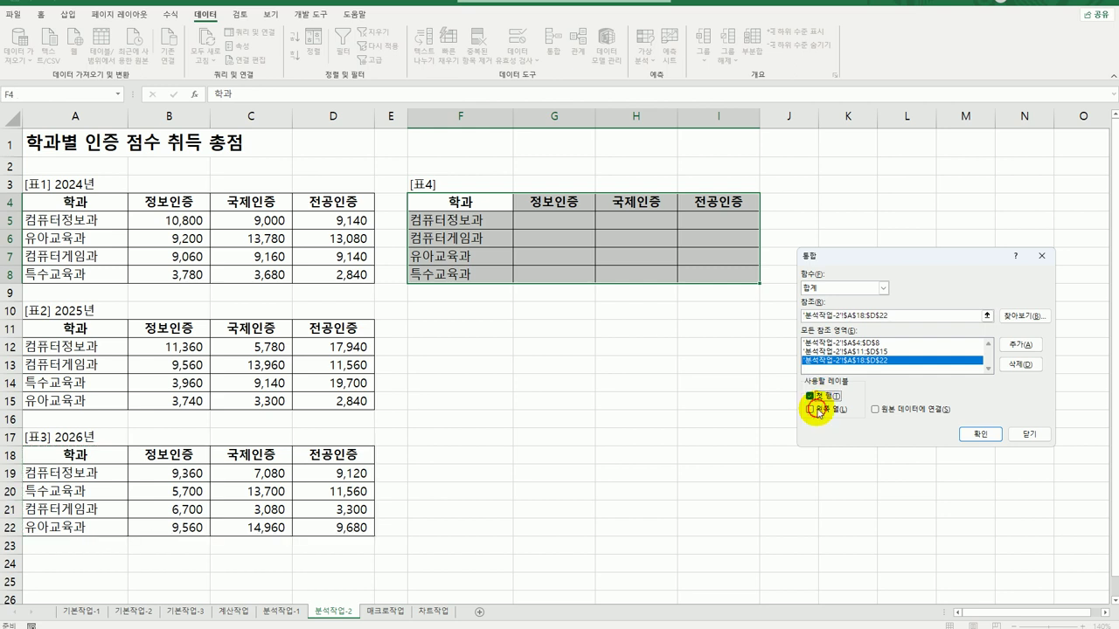
pyautogui.click(818, 411)
pyautogui.click(977, 435)
pyautogui.click(882, 469)
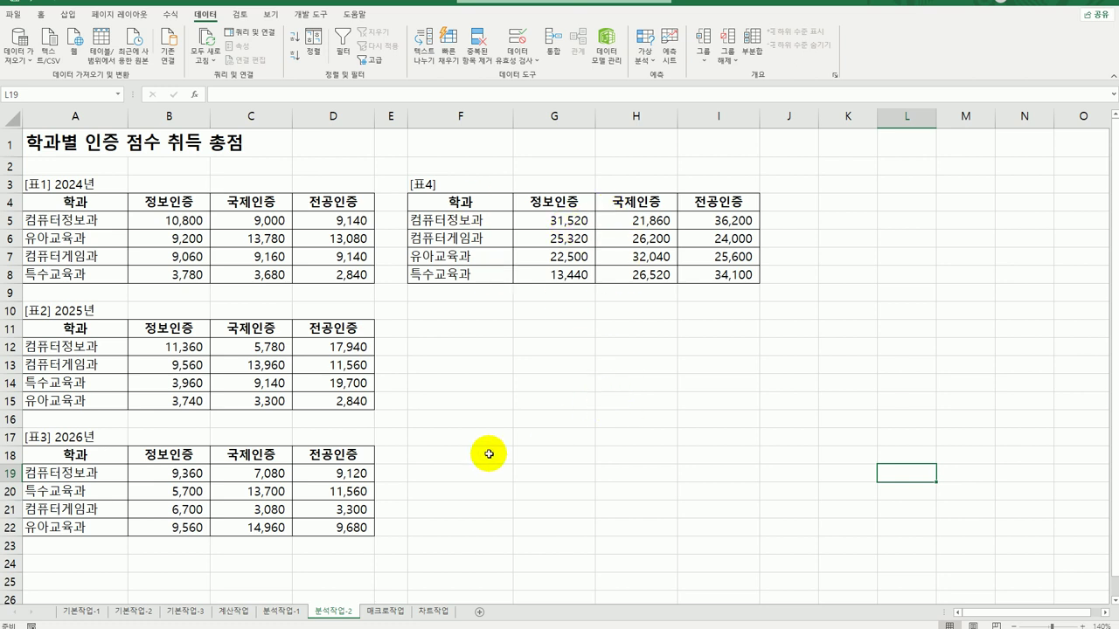
# Step: On the 매크로작업 sheet, draw a form control button covering cells G3:H4
pyautogui.click(375, 611)
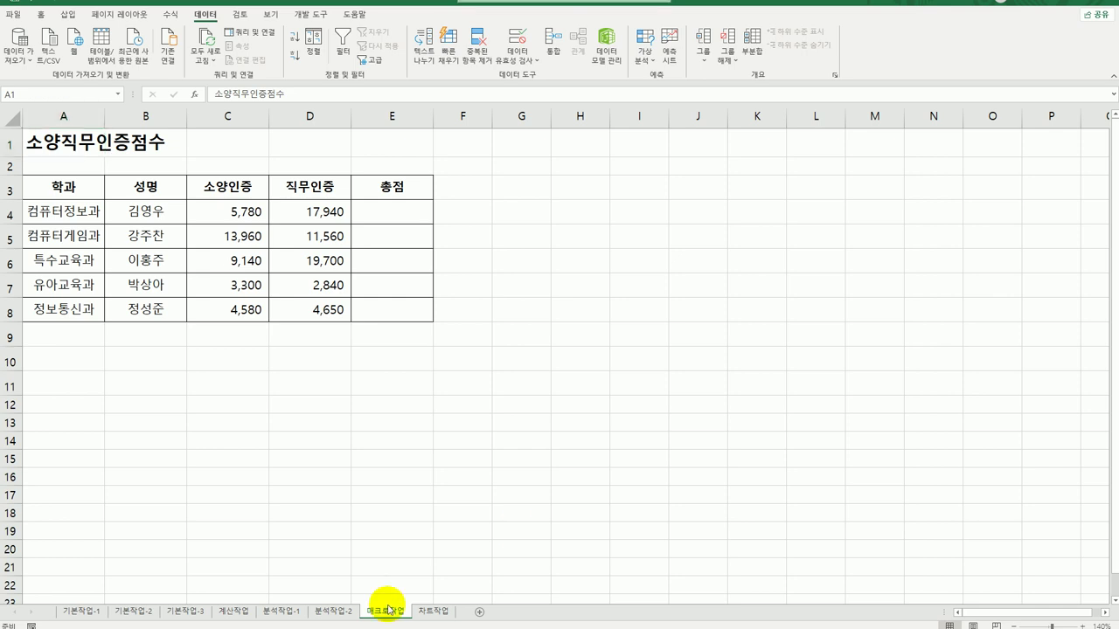
pyautogui.click(528, 424)
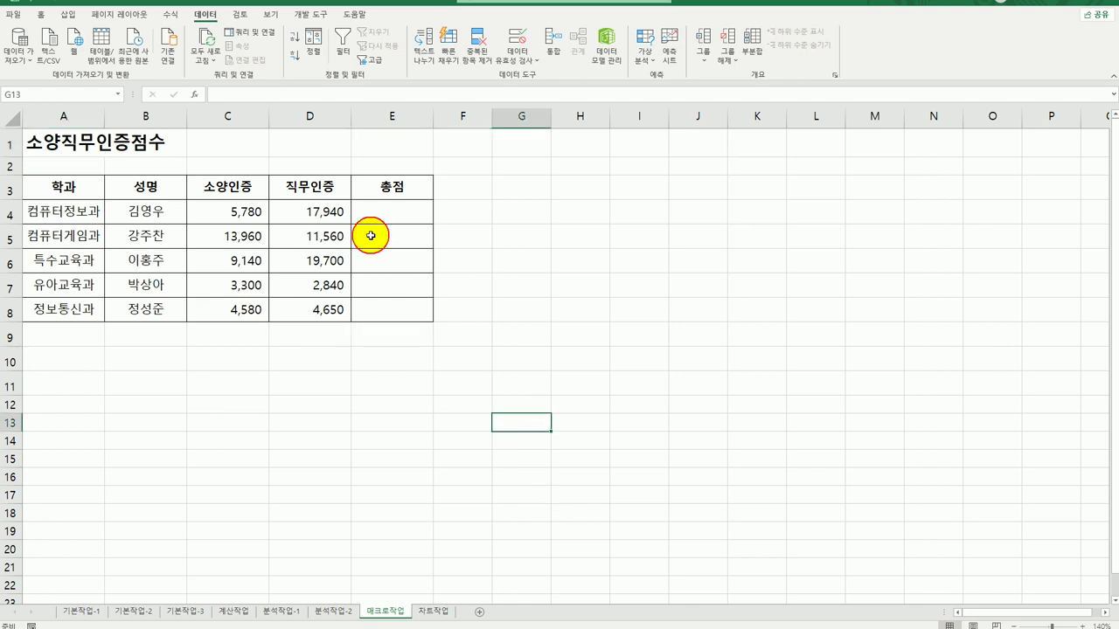
pyautogui.click(316, 14)
pyautogui.click(240, 44)
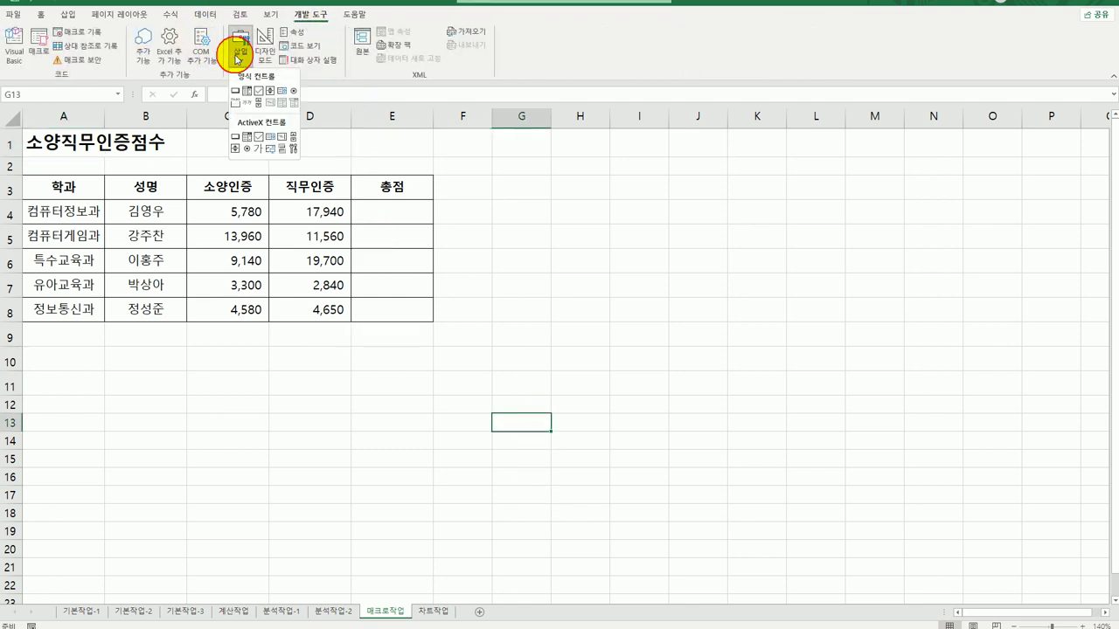
pyautogui.click(234, 91)
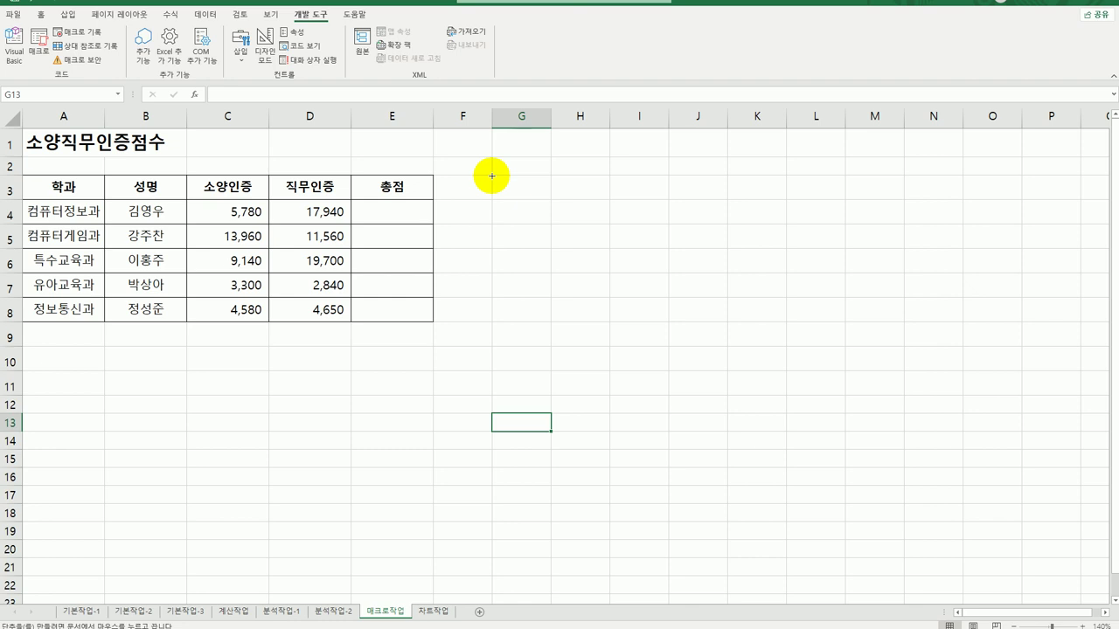
pyautogui.moveTo(492, 176); pyautogui.dragTo(595, 227)
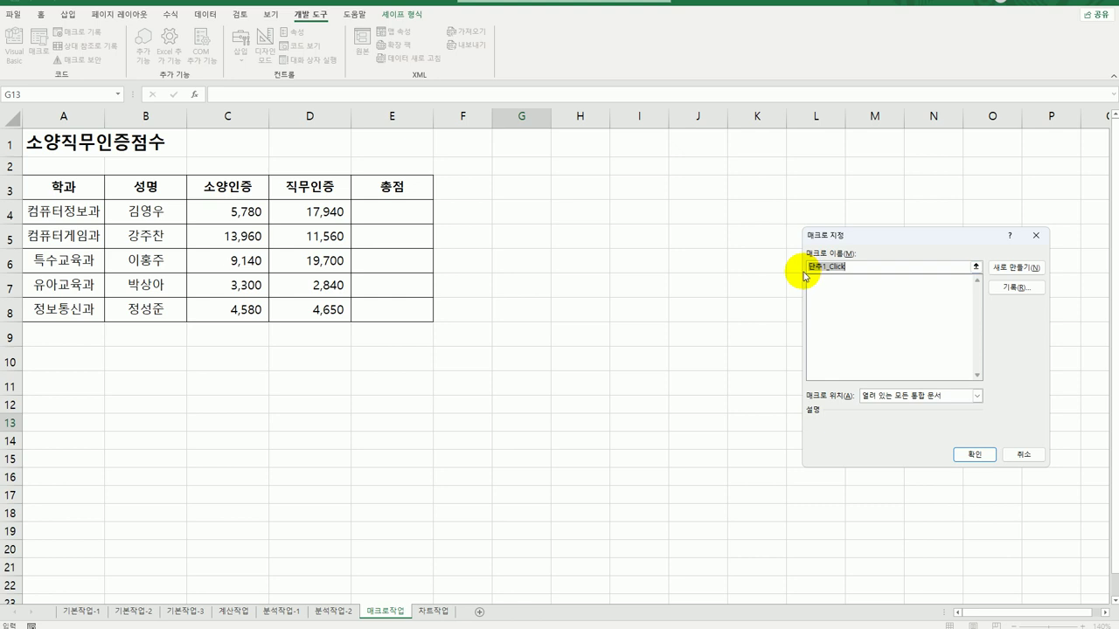
# Step: Name the button's macro 총점 and start recording it in the current workbook
pyautogui.press('BackSpace')
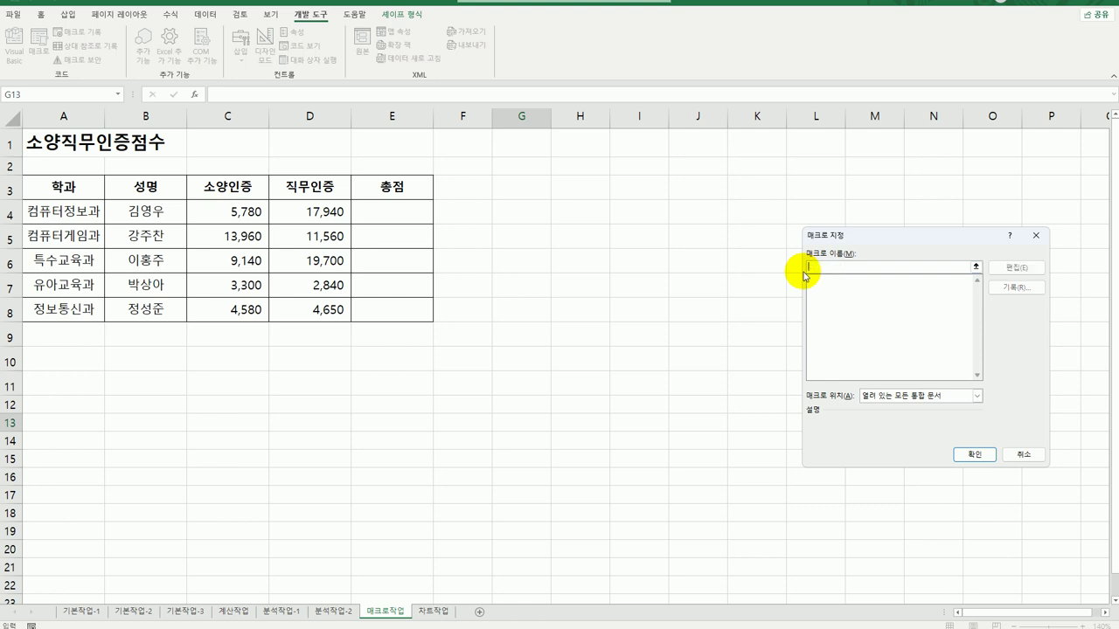
pyautogui.write('ㄷ')
pyautogui.click(1016, 287)
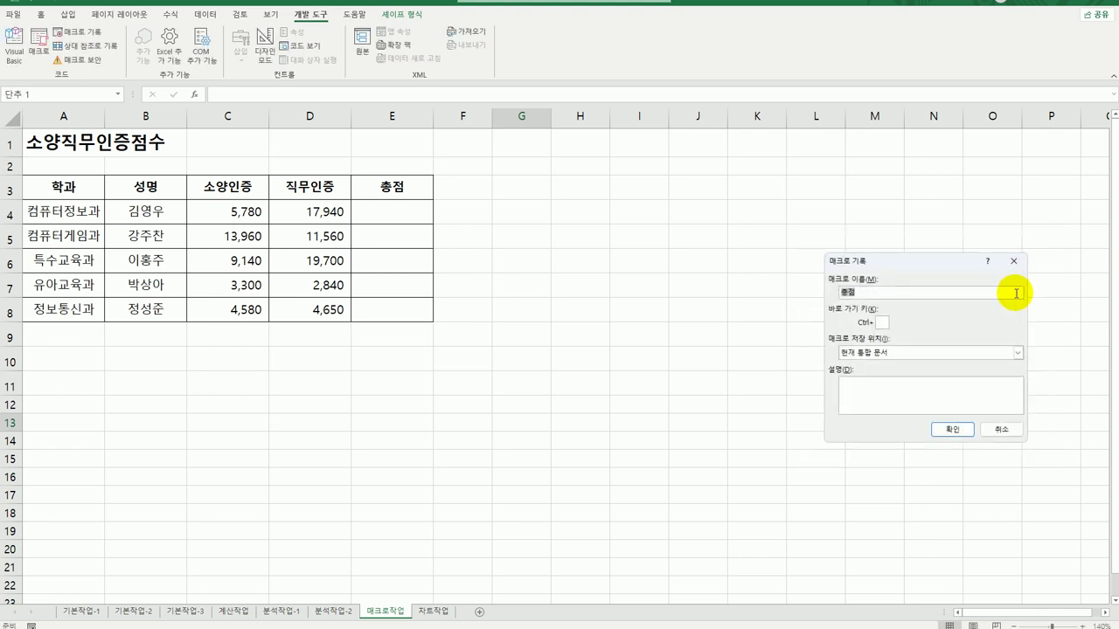
pyautogui.click(950, 427)
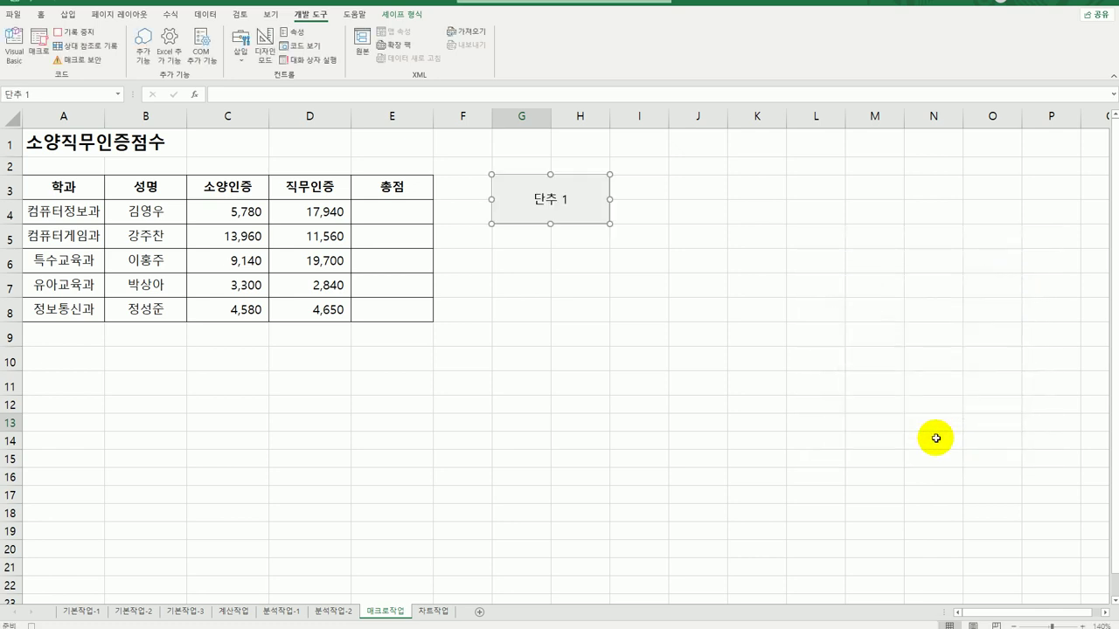
# Step: Enter the formula =C4+D4 in E4 to total 소양인증 and 직무인증 for the first row
pyautogui.click(384, 214)
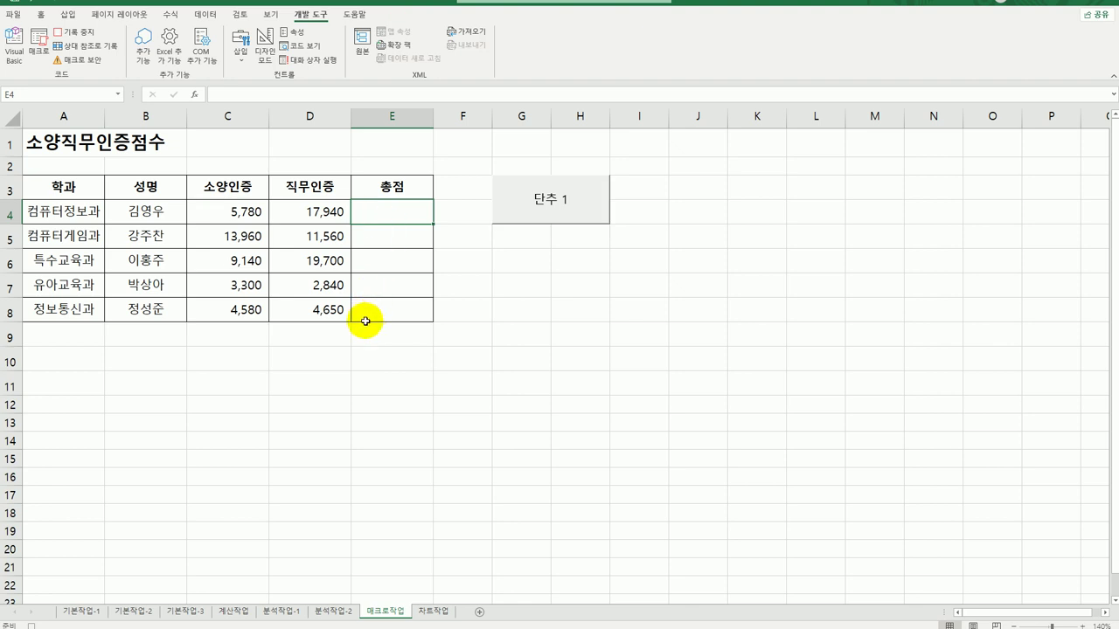
pyautogui.write('=')
pyautogui.click(225, 219)
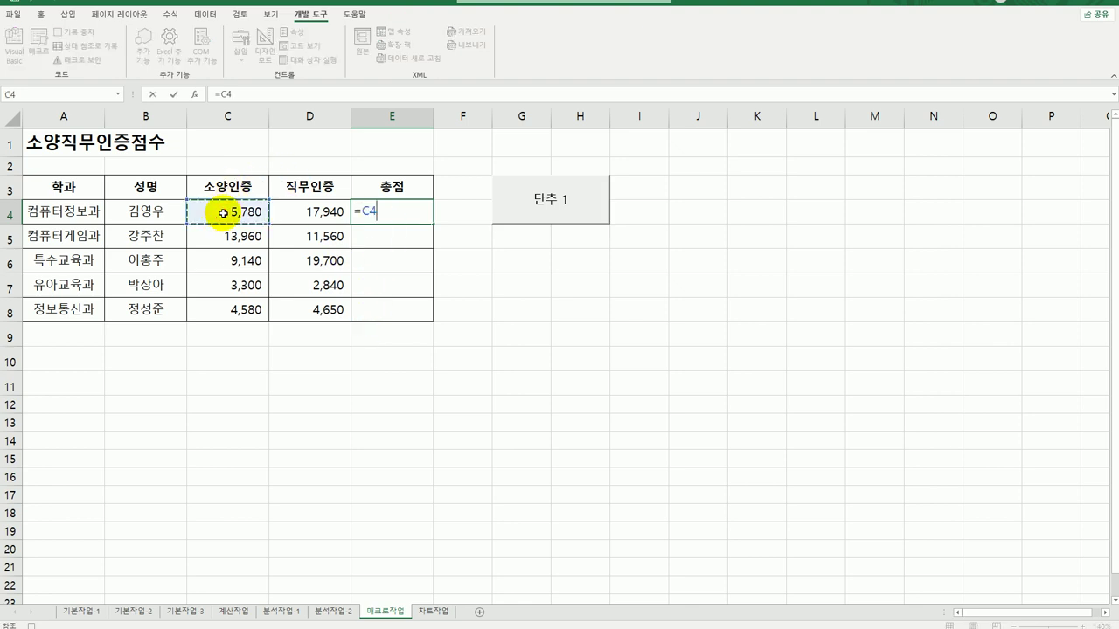
pyautogui.write('+')
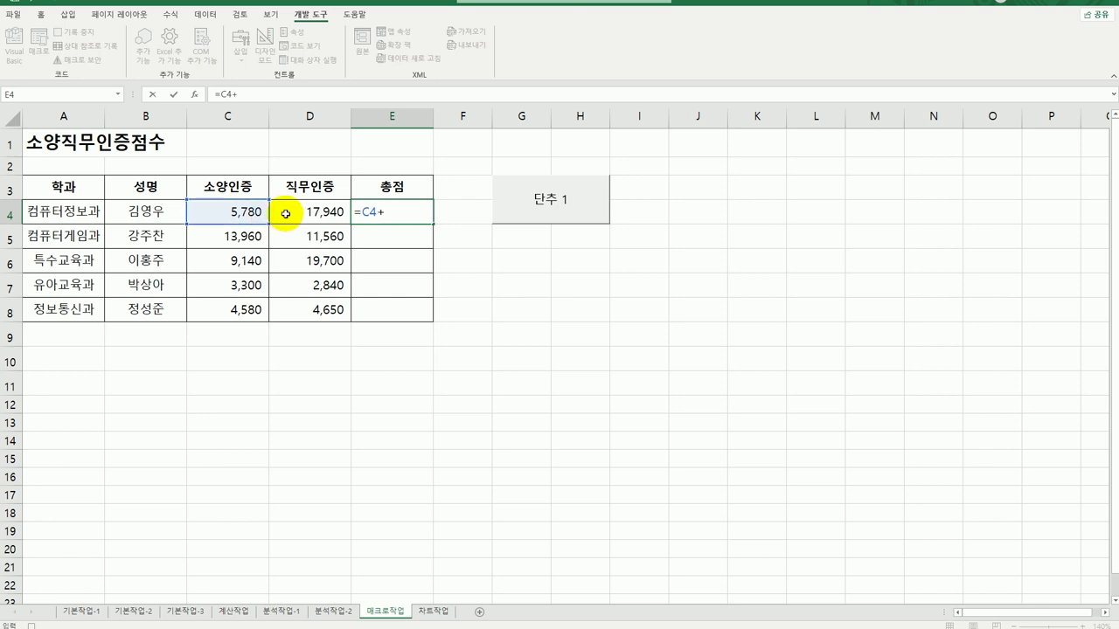
pyautogui.click(284, 212)
pyautogui.press('Return')
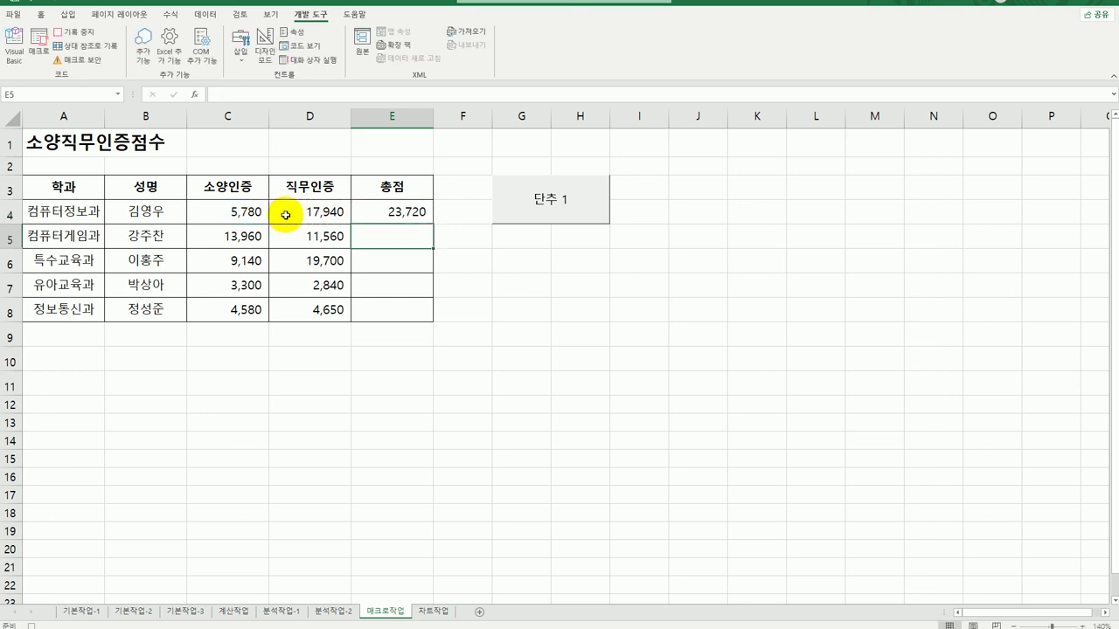
# Step: Fill the 총점 formula from E4 down to E8 and stop recording the macro
pyautogui.click(385, 211)
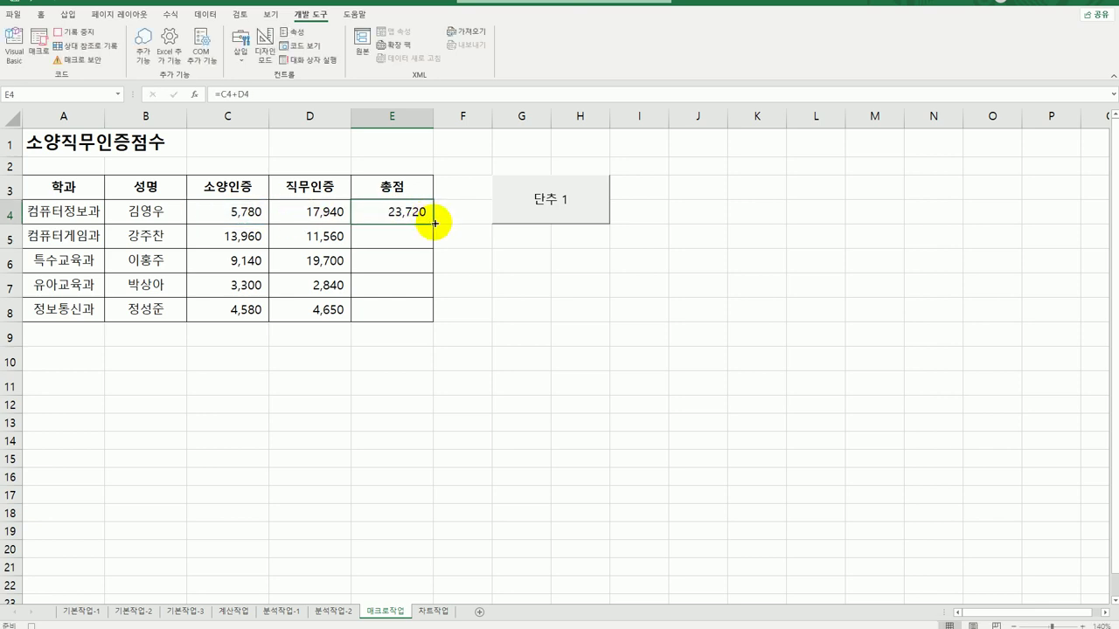
pyautogui.moveTo(434, 224); pyautogui.dragTo(430, 317)
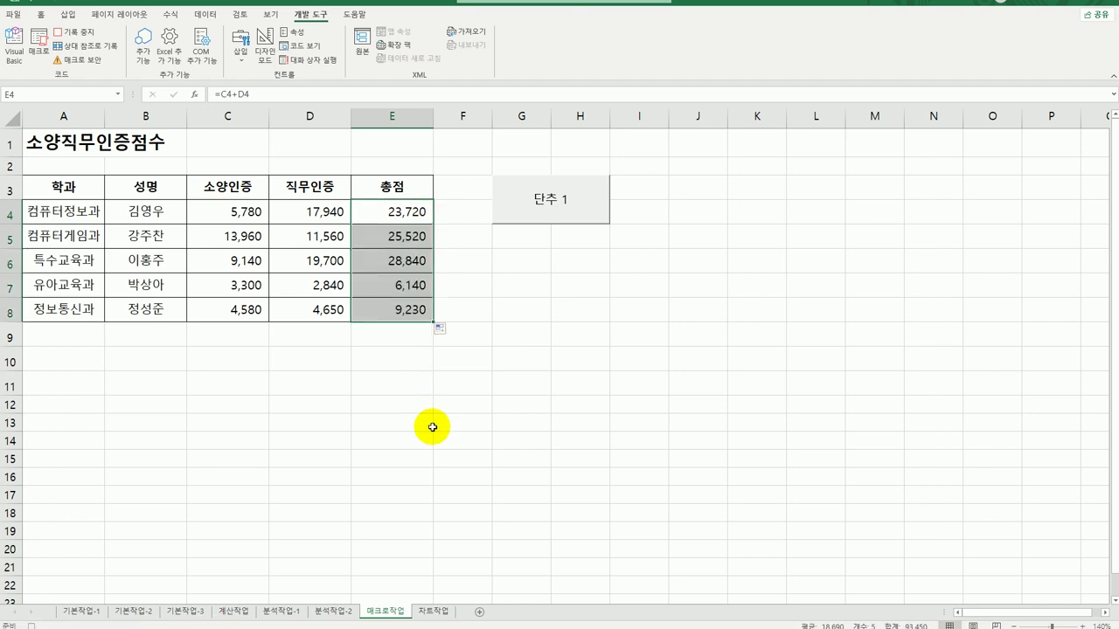
pyautogui.click(408, 311)
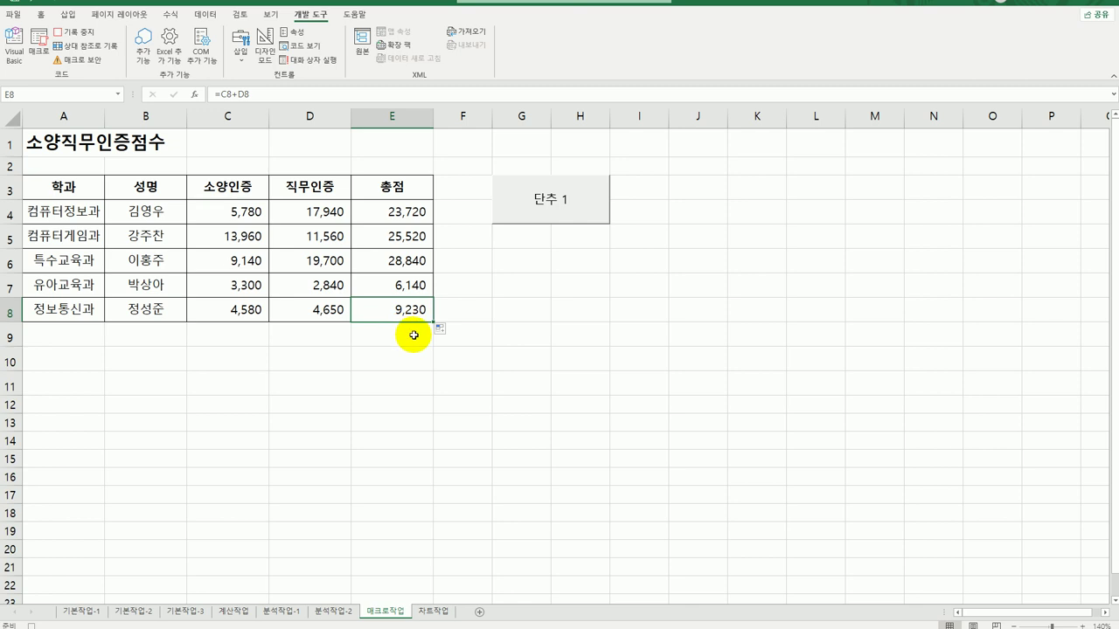
pyautogui.click(77, 32)
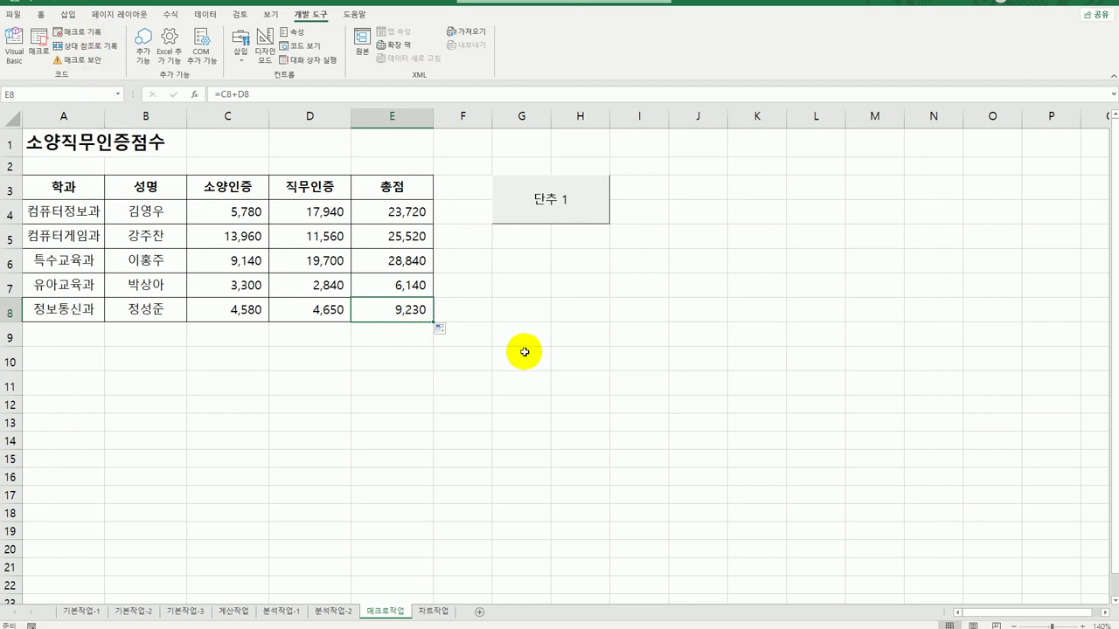
# Step: Change the form button's label text to 총점
pyautogui.rightClick(535, 215)
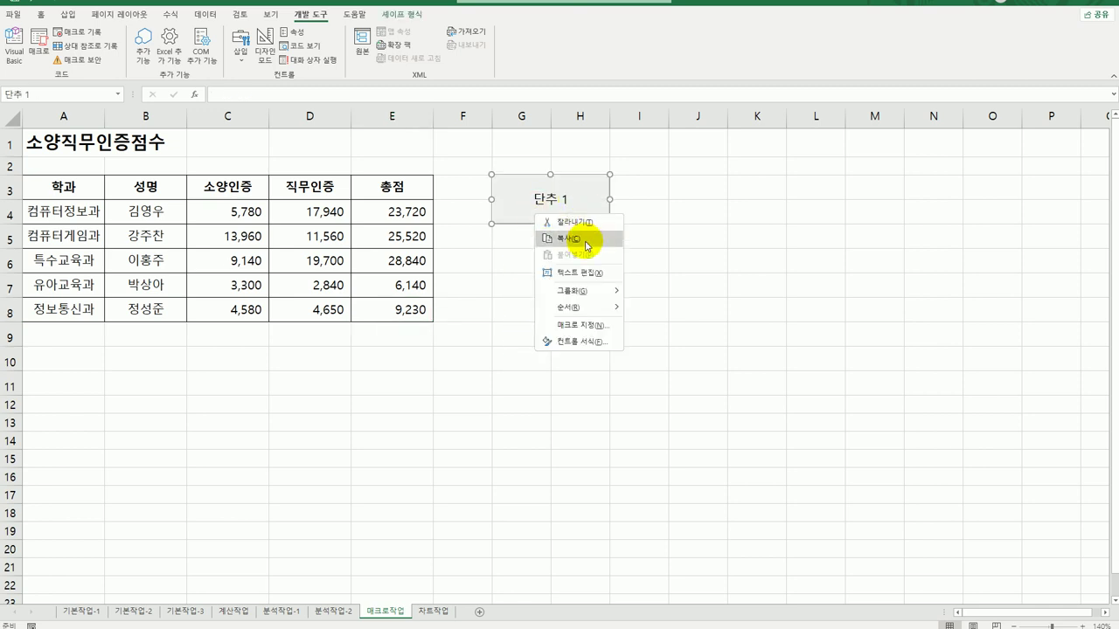
pyautogui.click(578, 272)
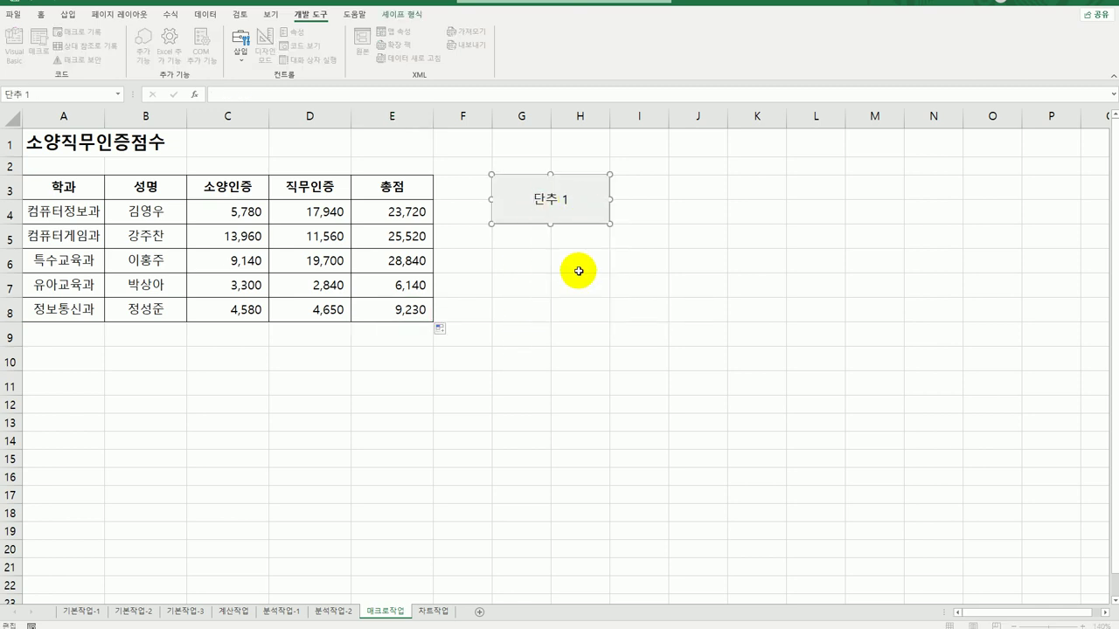
pyautogui.hotkey('ctrl', 'a')
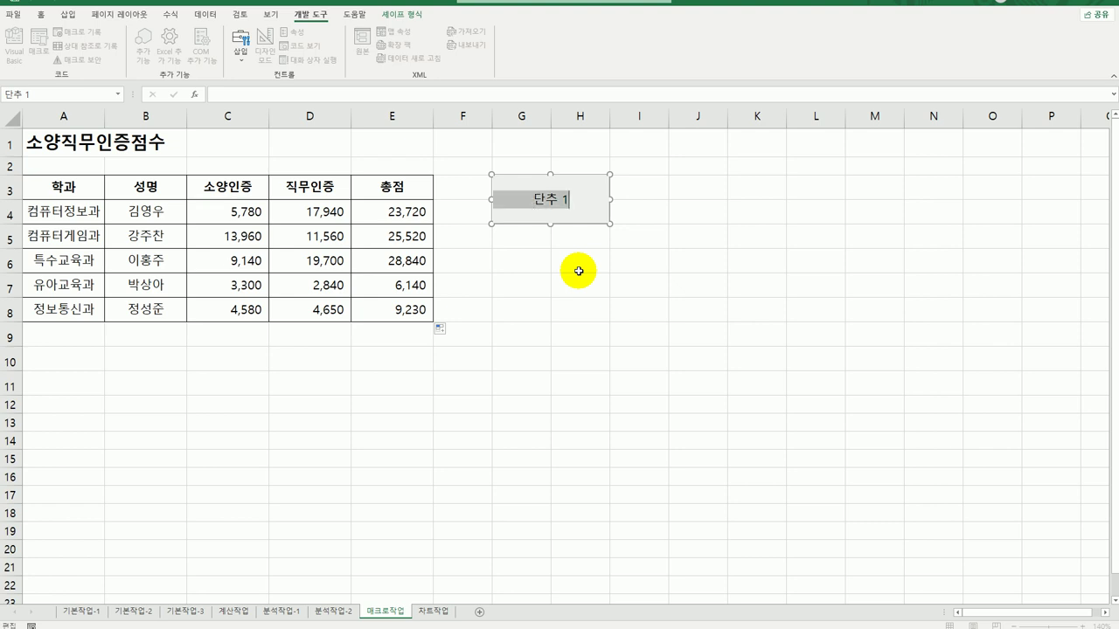
pyautogui.write('총ㅈ')
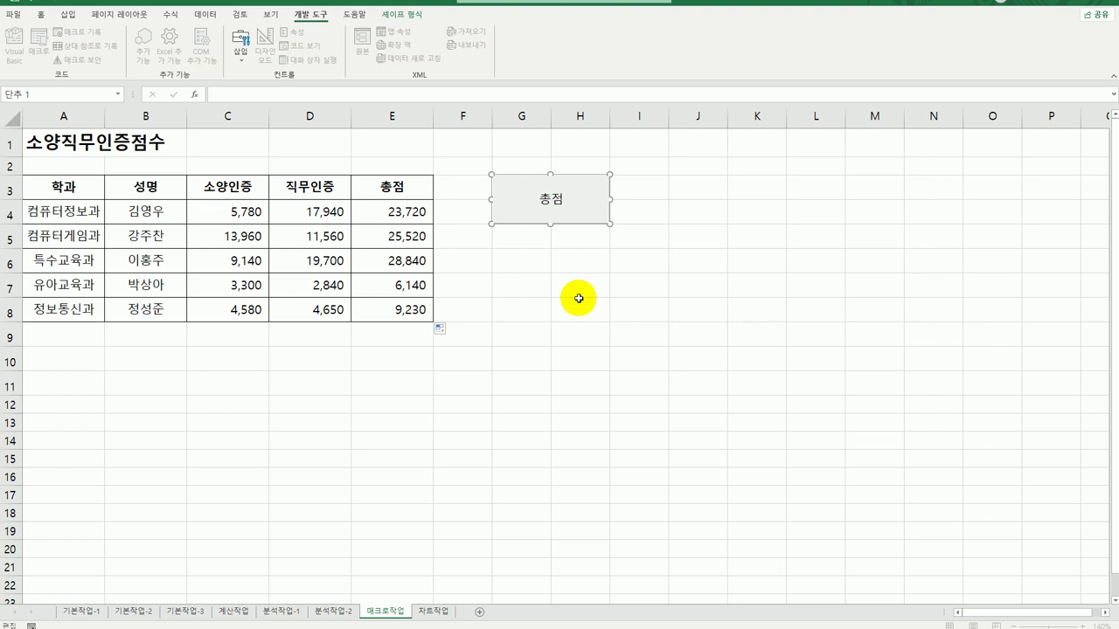
pyautogui.click(578, 297)
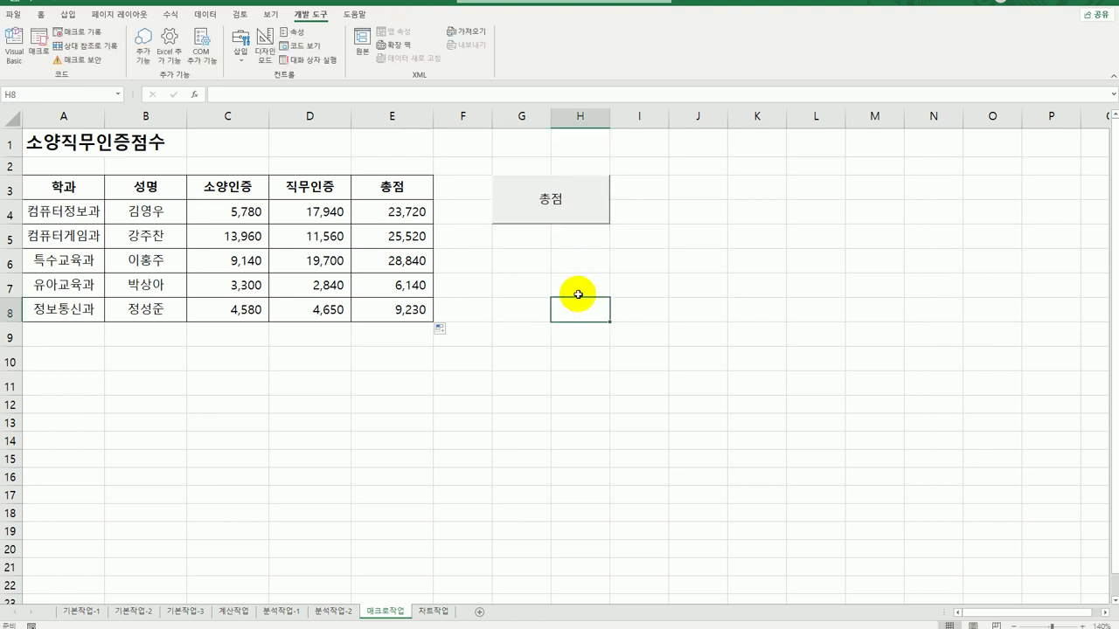
# Step: Draw a bevel rectangle (사각형: 빗면) over cells G6:H7 and label it 채우기
pyautogui.click(67, 14)
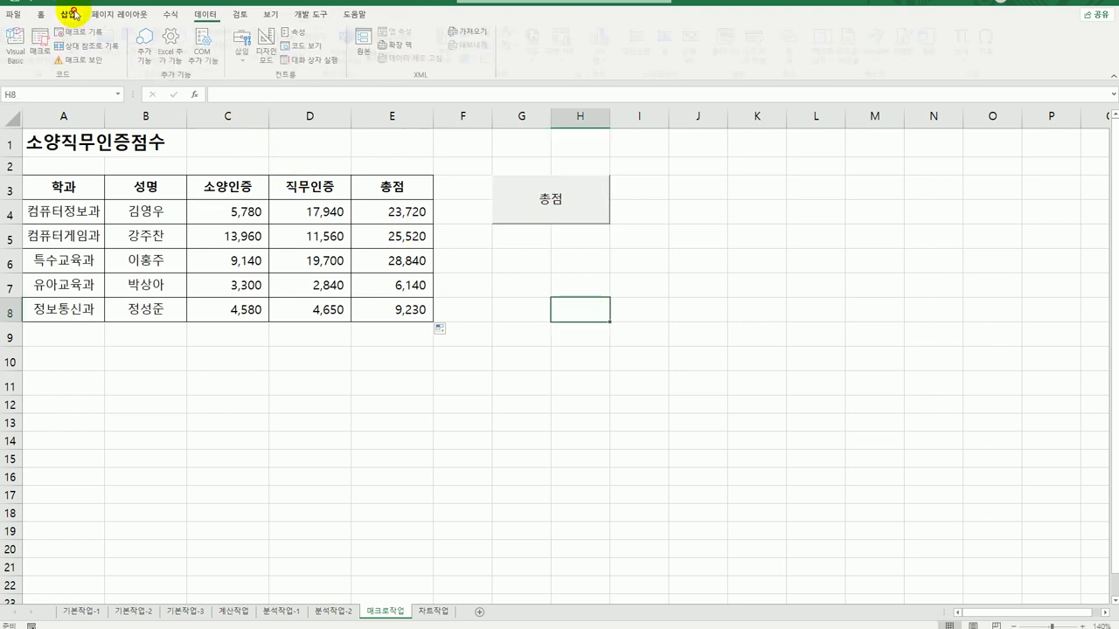
pyautogui.click(135, 48)
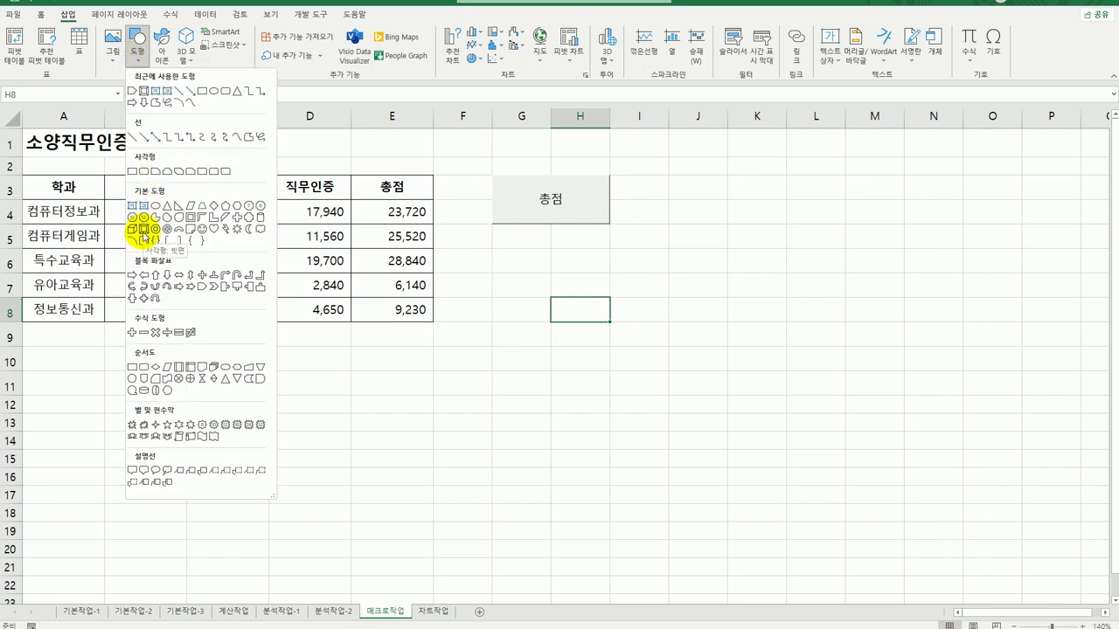
pyautogui.click(143, 231)
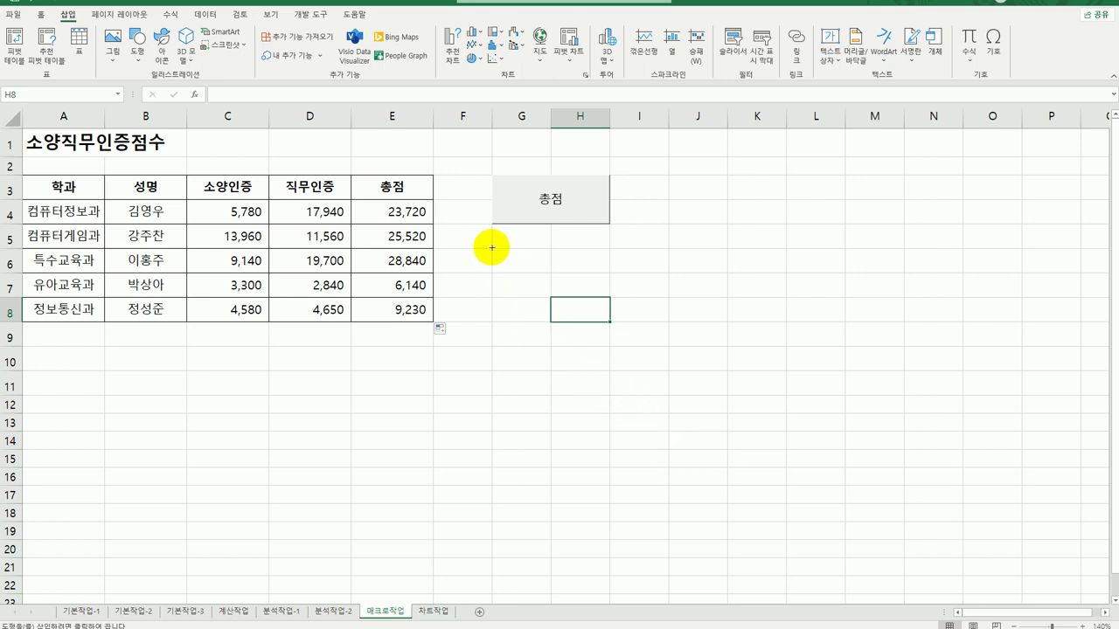
pyautogui.moveTo(493, 248); pyautogui.dragTo(587, 287)
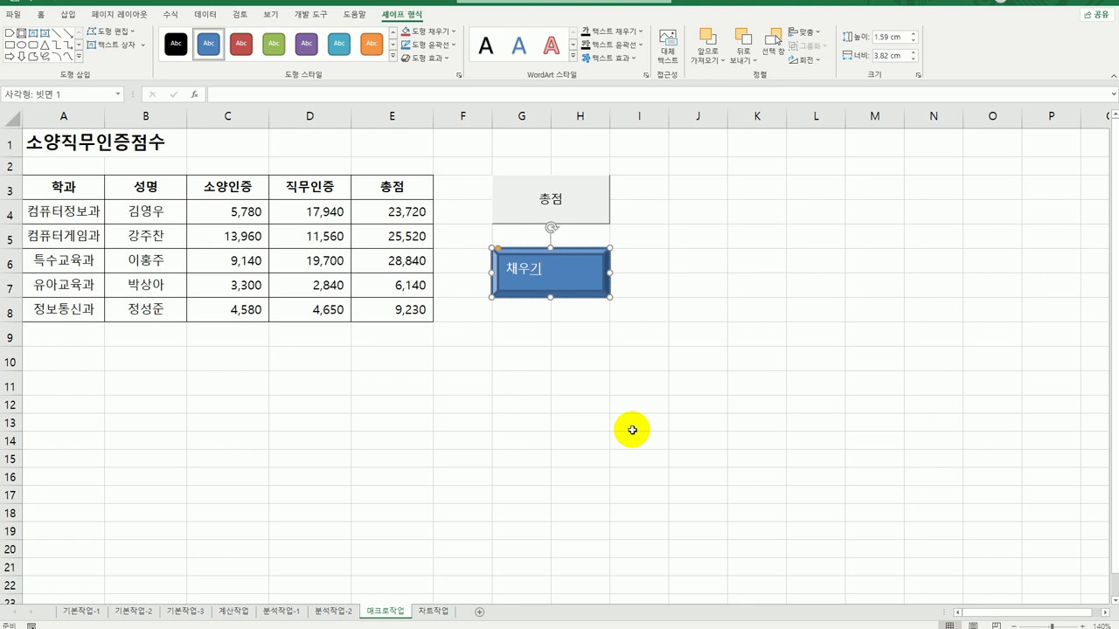
# Step: Assign a new macro named 채우기 to the bevel shape and start recording it in the current workbook
pyautogui.click(583, 277)
pyautogui.rightClick(584, 276)
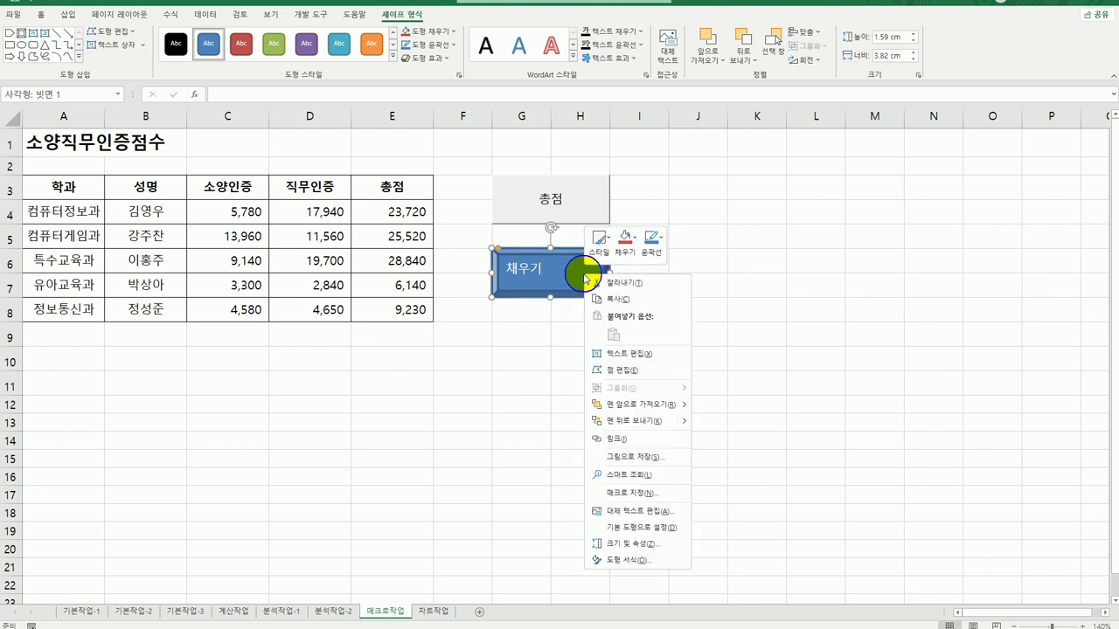
pyautogui.click(636, 492)
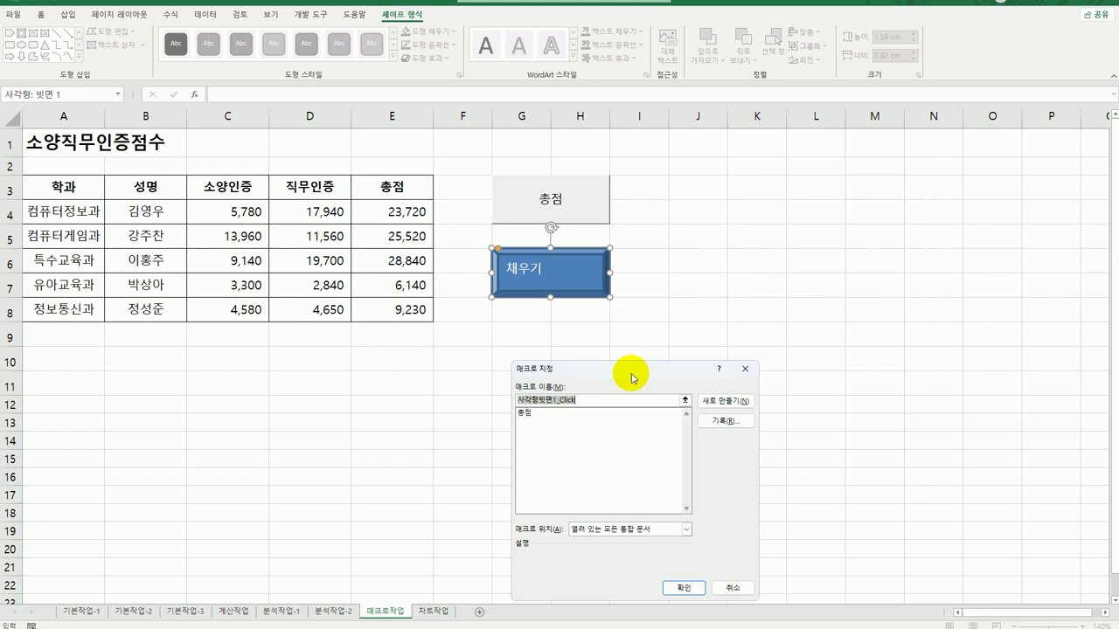
pyautogui.write('채우기')
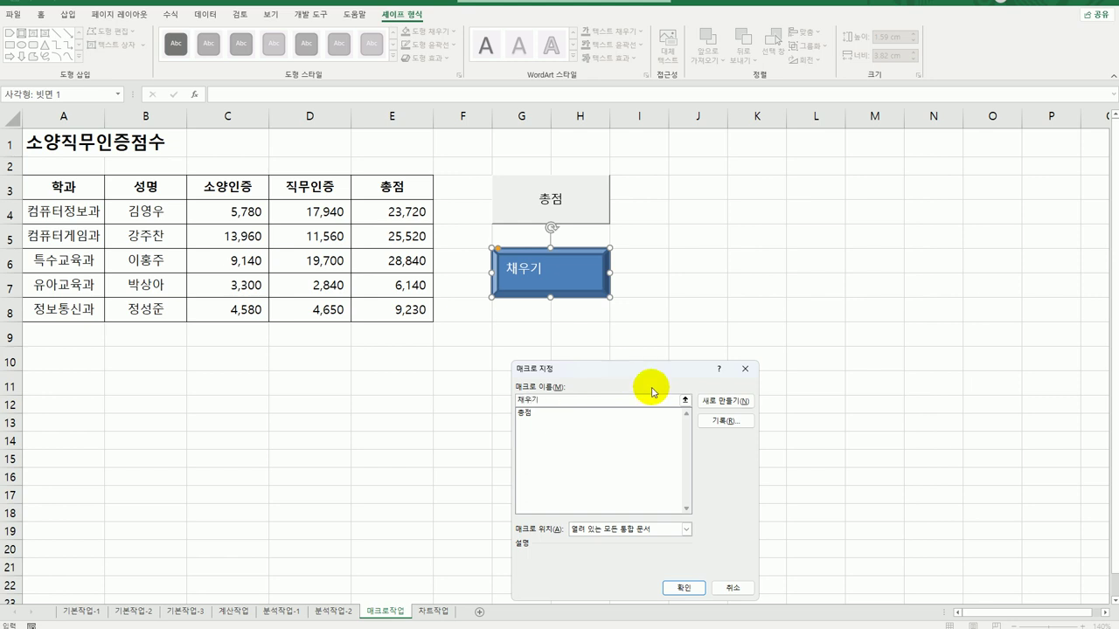
pyautogui.click(723, 422)
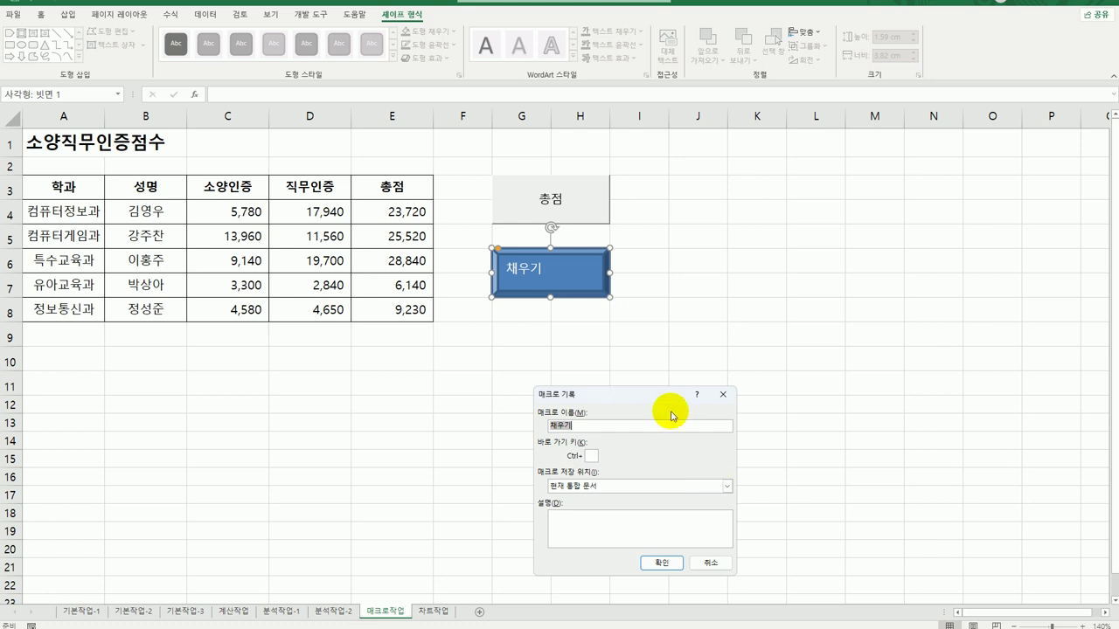
pyautogui.moveTo(651, 395); pyautogui.dragTo(767, 205)
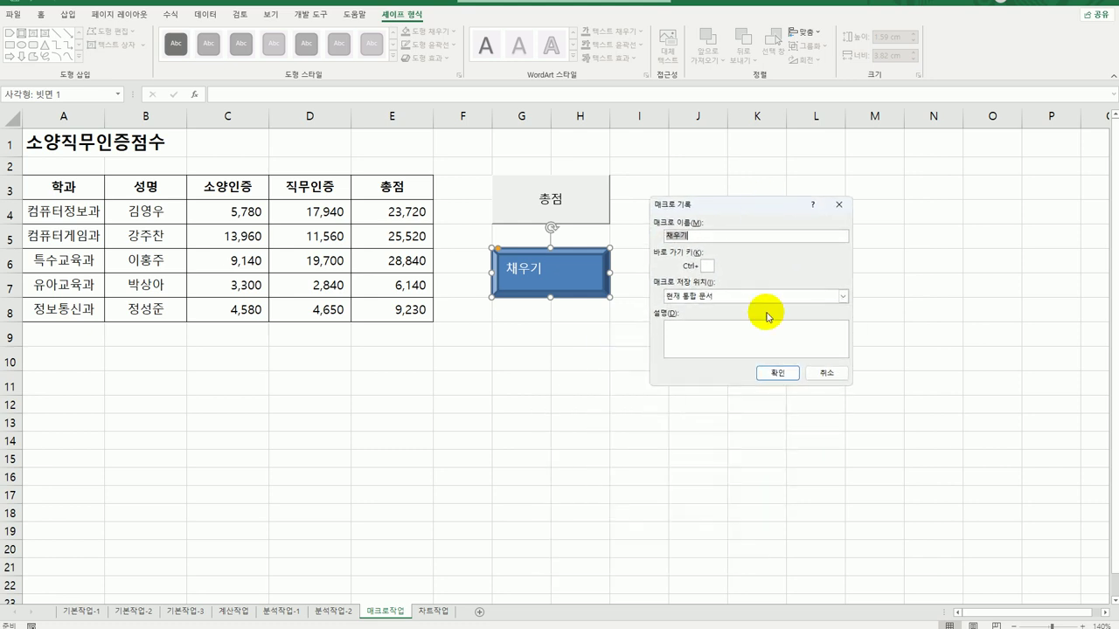
pyautogui.click(777, 374)
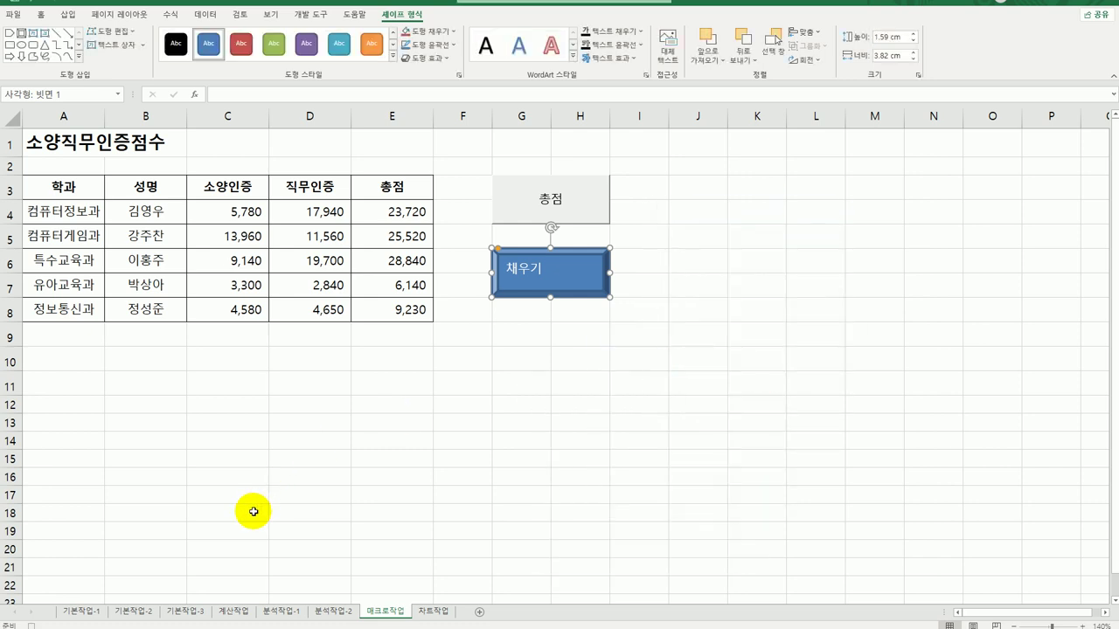
# Step: Fill the header cells A3:E3 with the standard yellow color and stop recording the macro
pyautogui.moveTo(77, 186); pyautogui.dragTo(382, 183)
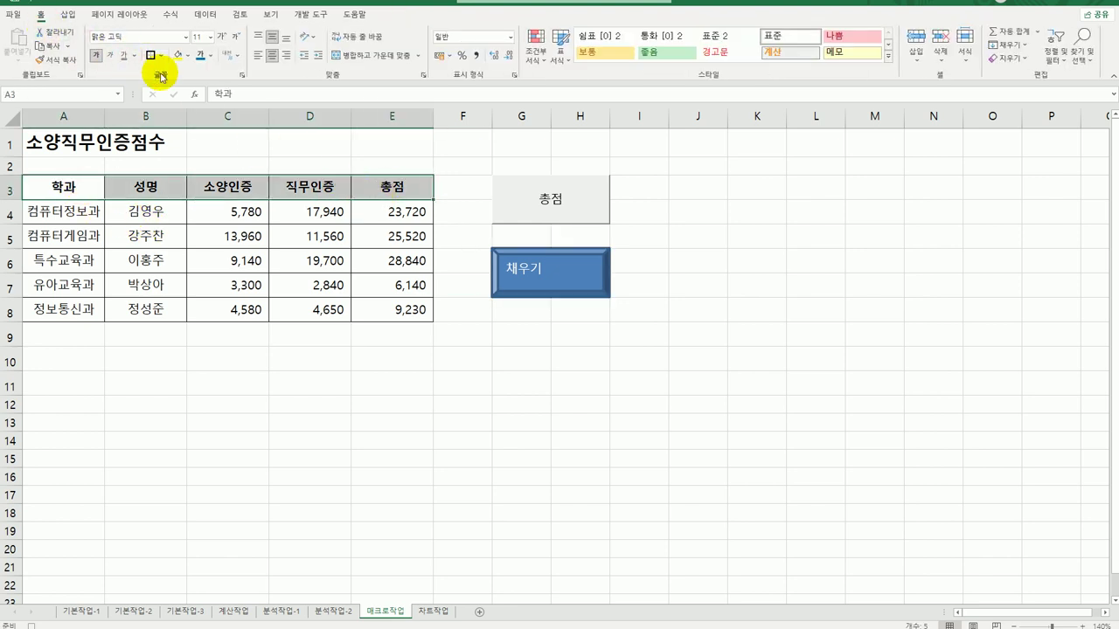
pyautogui.click(187, 55)
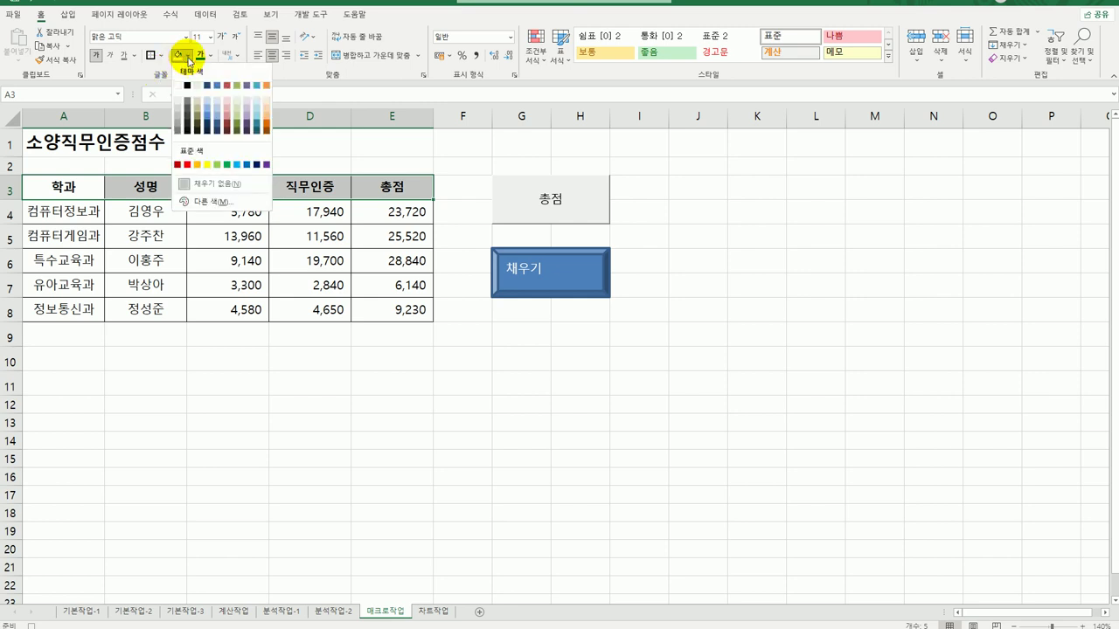
pyautogui.click(207, 164)
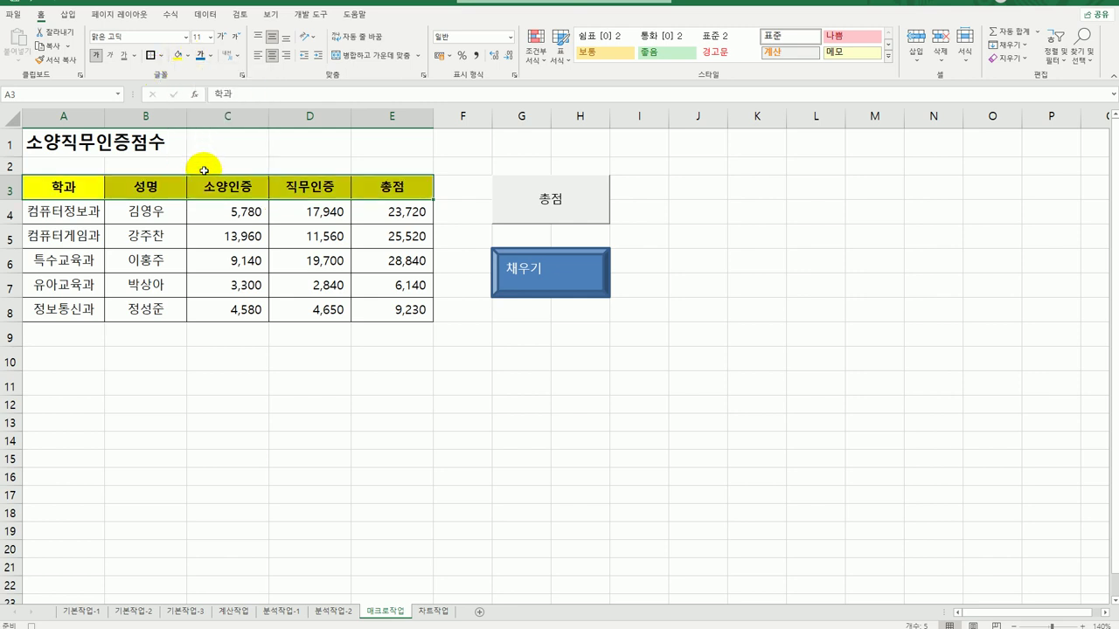
pyautogui.click(390, 189)
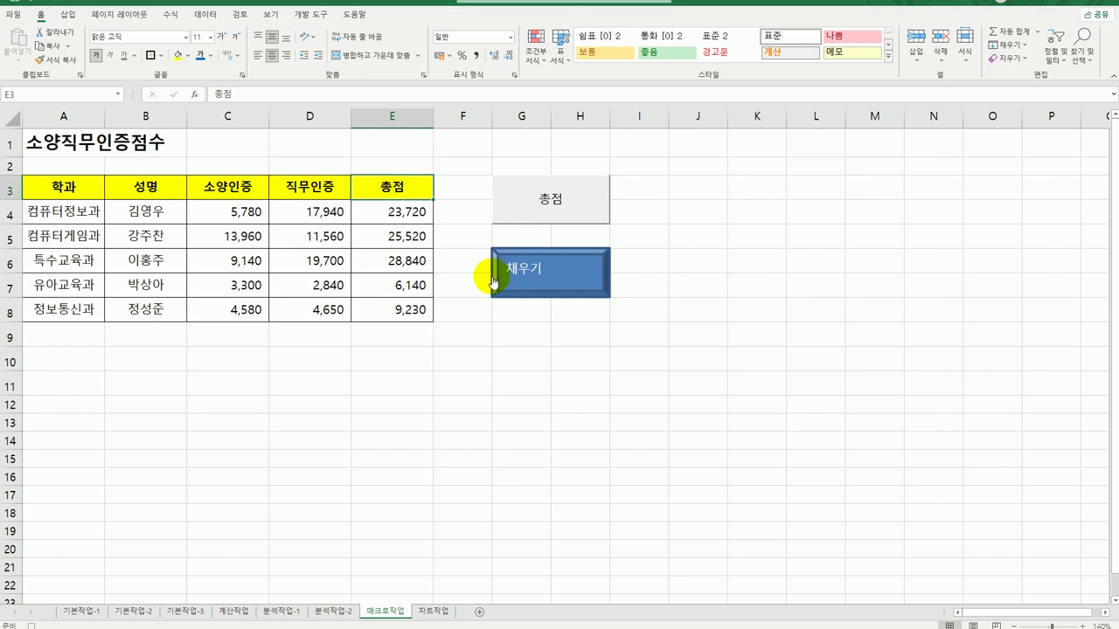
pyautogui.click(315, 14)
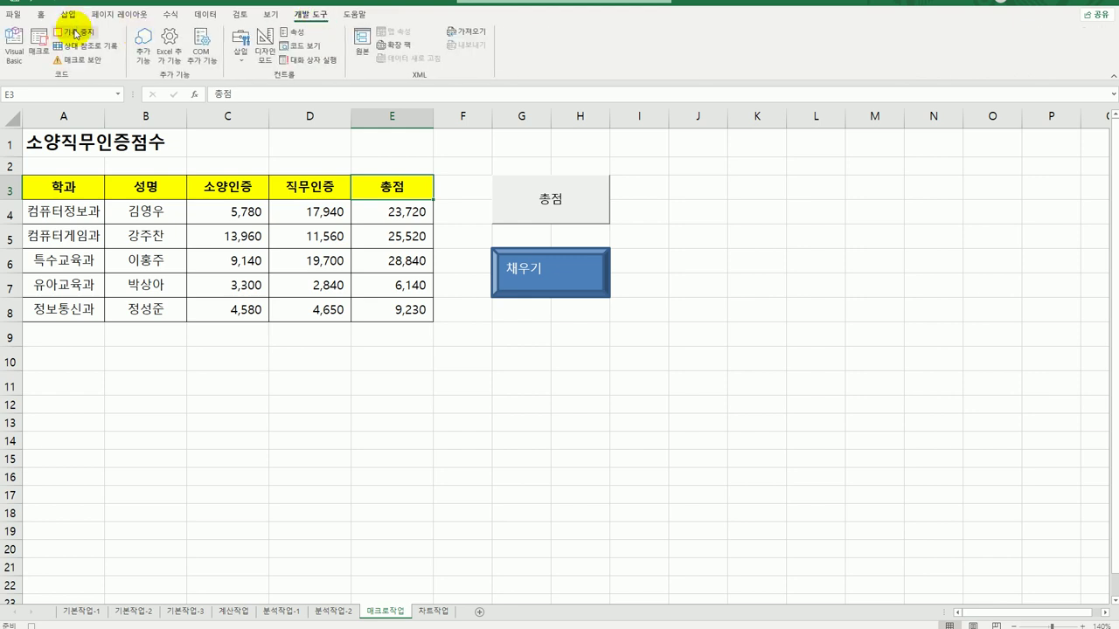
pyautogui.click(588, 380)
# Step: Clear the 총점 values in E4:E8 and test the 총점 button by running its macro
pyautogui.moveTo(389, 212); pyautogui.dragTo(388, 303)
pyautogui.press('Delete')
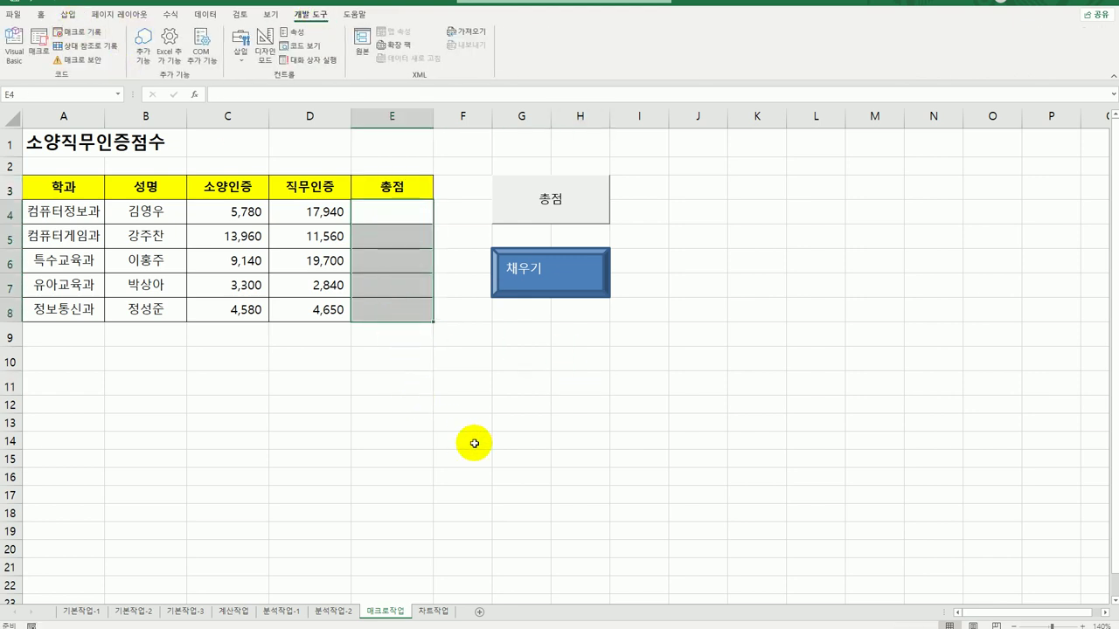
pyautogui.click(468, 441)
pyautogui.click(532, 196)
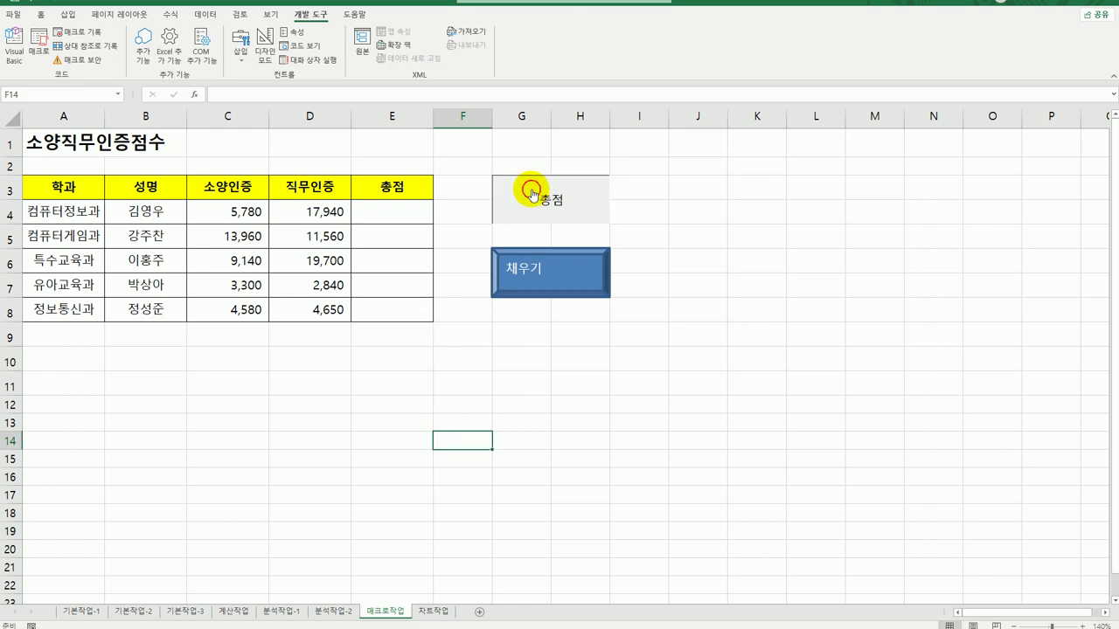
pyautogui.click(670, 380)
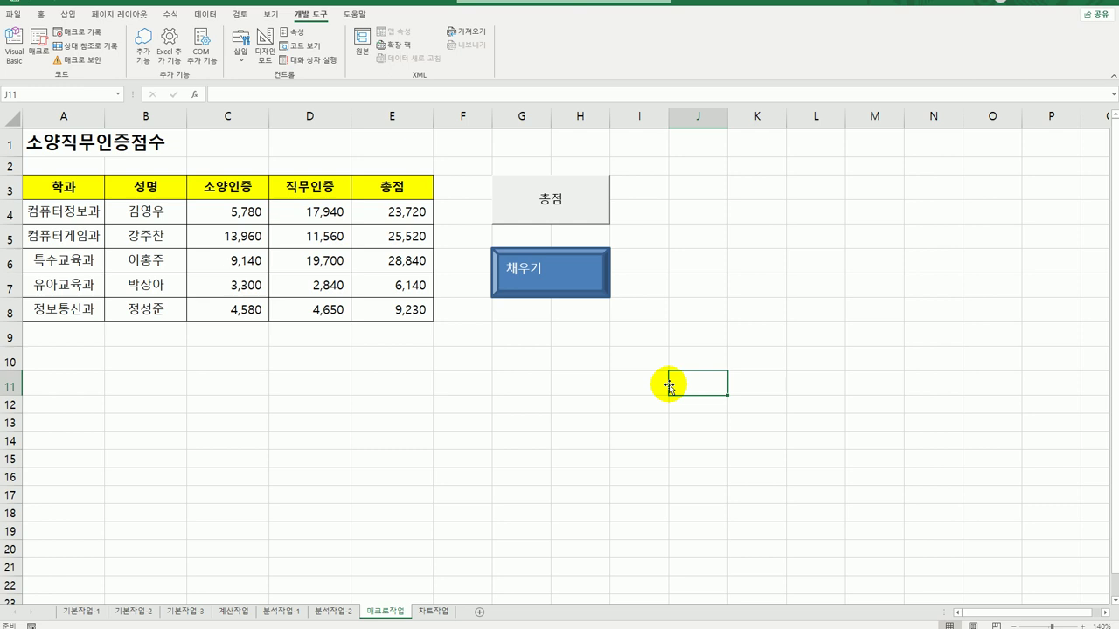
# Step: On the 차트작업 sheet, delete the 합계 series from the column chart
pyautogui.click(442, 611)
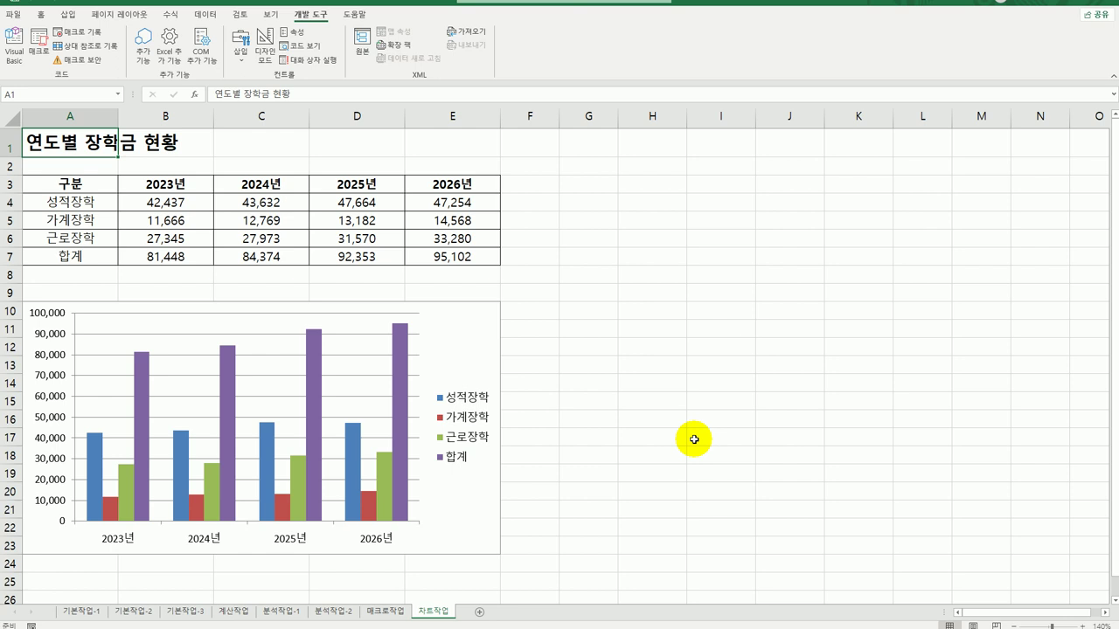
pyautogui.click(141, 411)
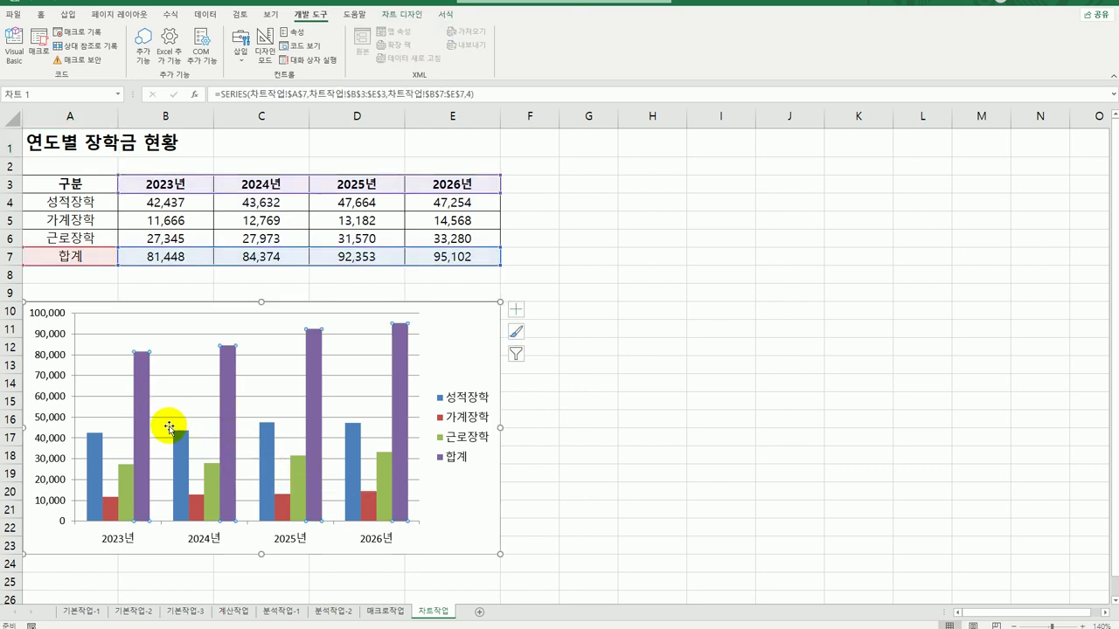
pyautogui.press('Delete')
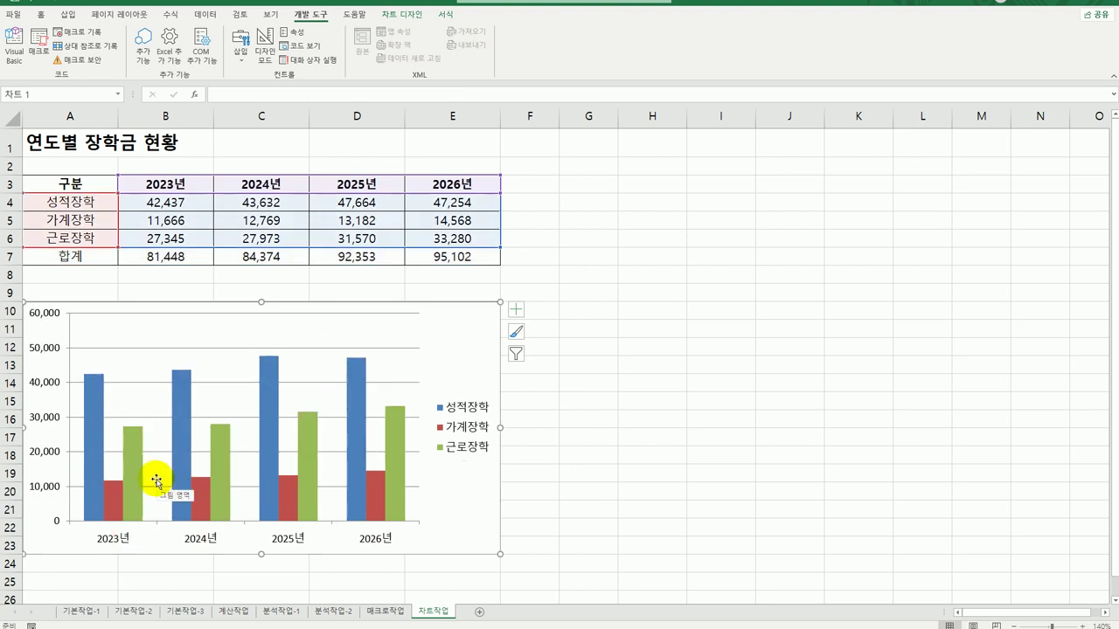
# Step: Set the chart's data range to A3:A6 and C3:E6, leaving out the 2023년 column
pyautogui.rightClick(342, 332)
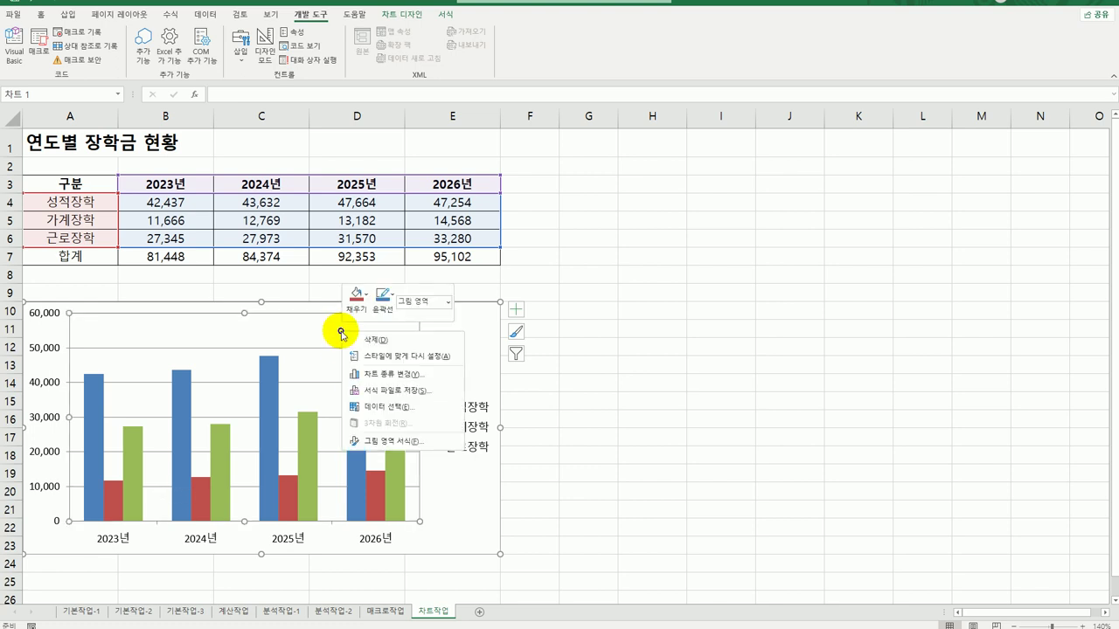
pyautogui.click(393, 406)
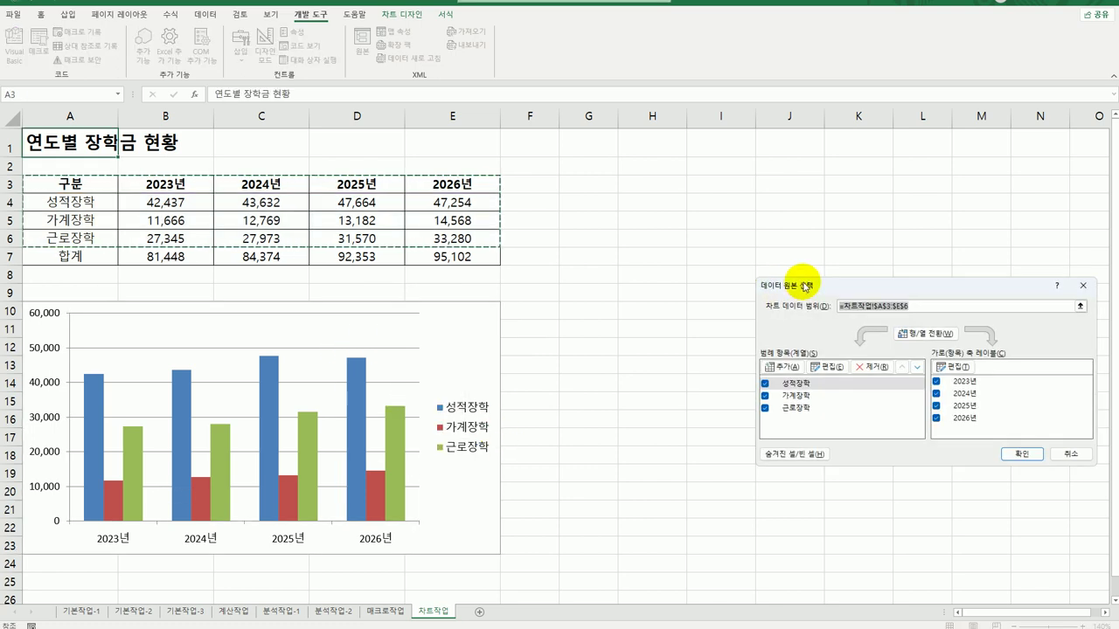
pyautogui.moveTo(804, 286); pyautogui.dragTo(628, 283)
pyautogui.press('Delete')
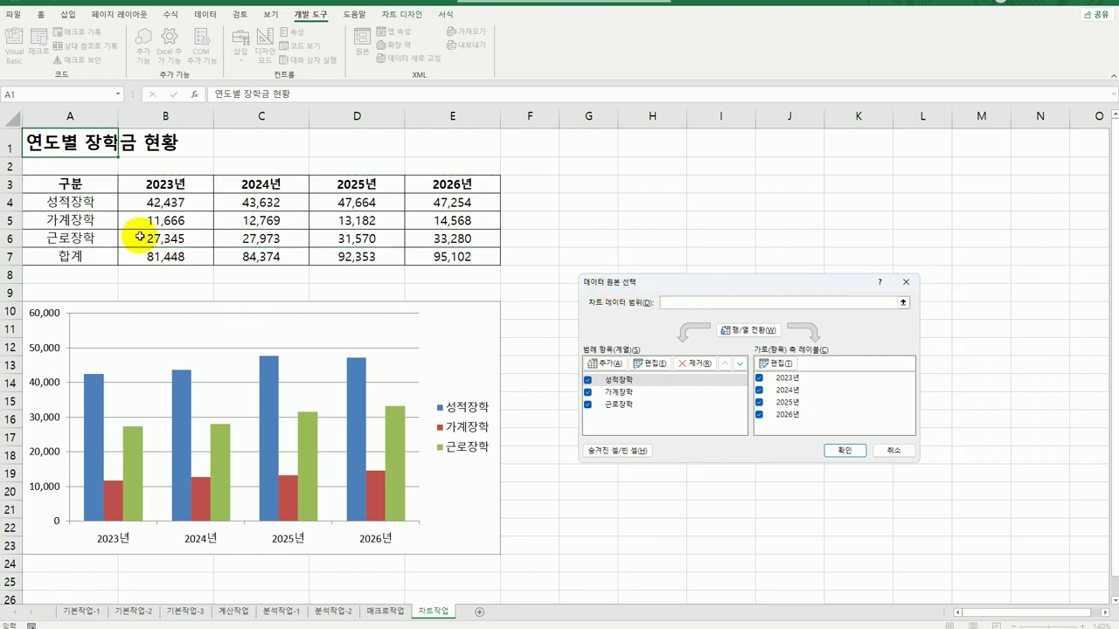
pyautogui.moveTo(99, 186); pyautogui.dragTo(99, 245)
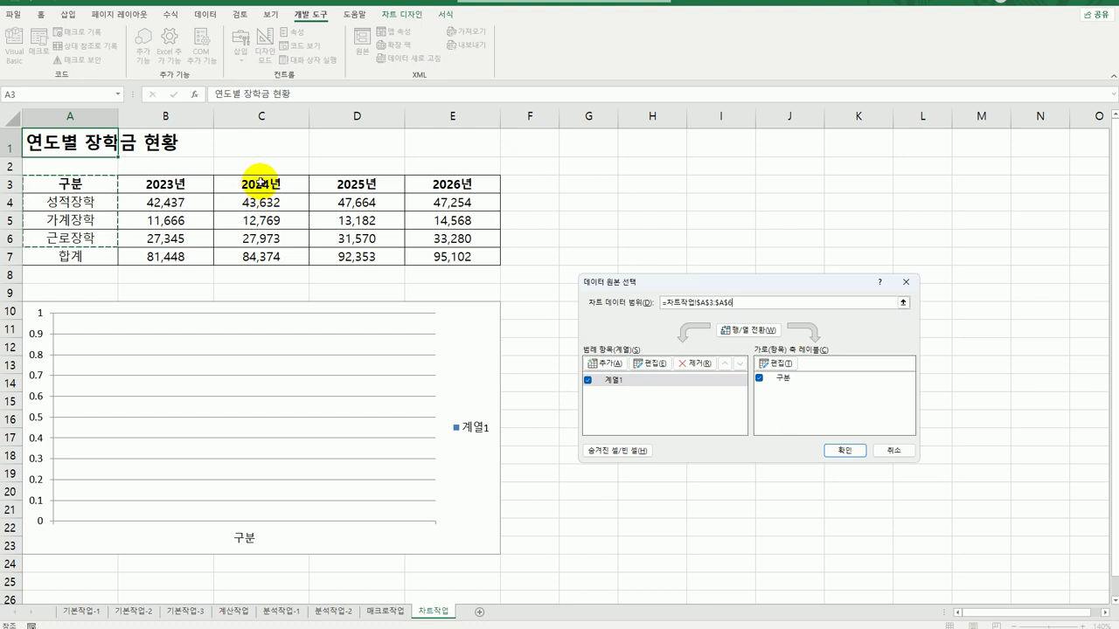
pyautogui.moveTo(260, 184); pyautogui.dragTo(452, 241)
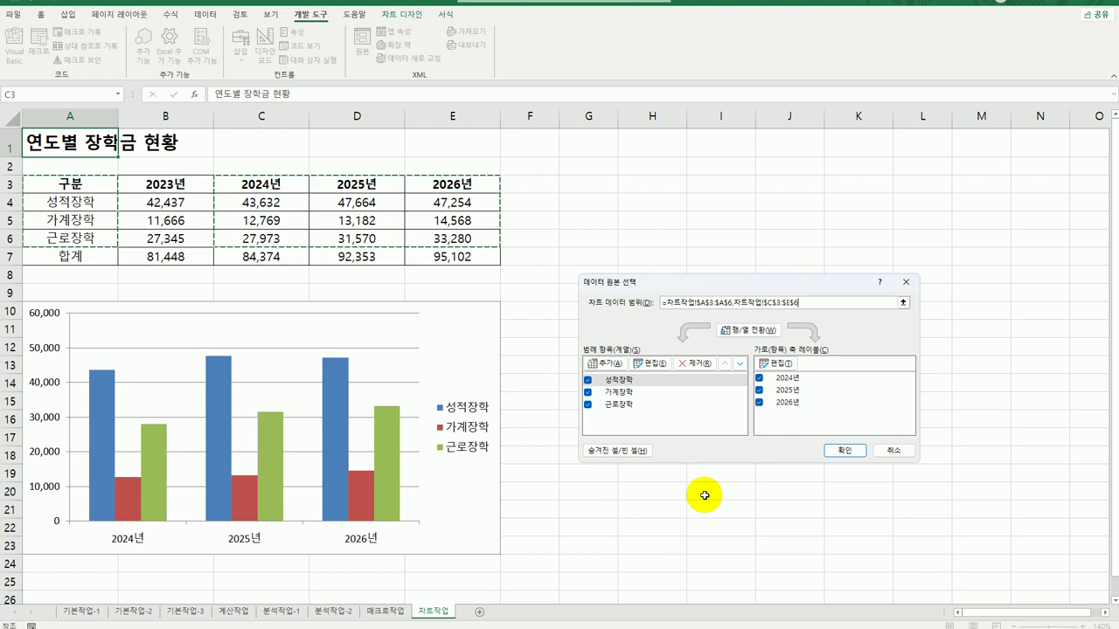
pyautogui.click(841, 452)
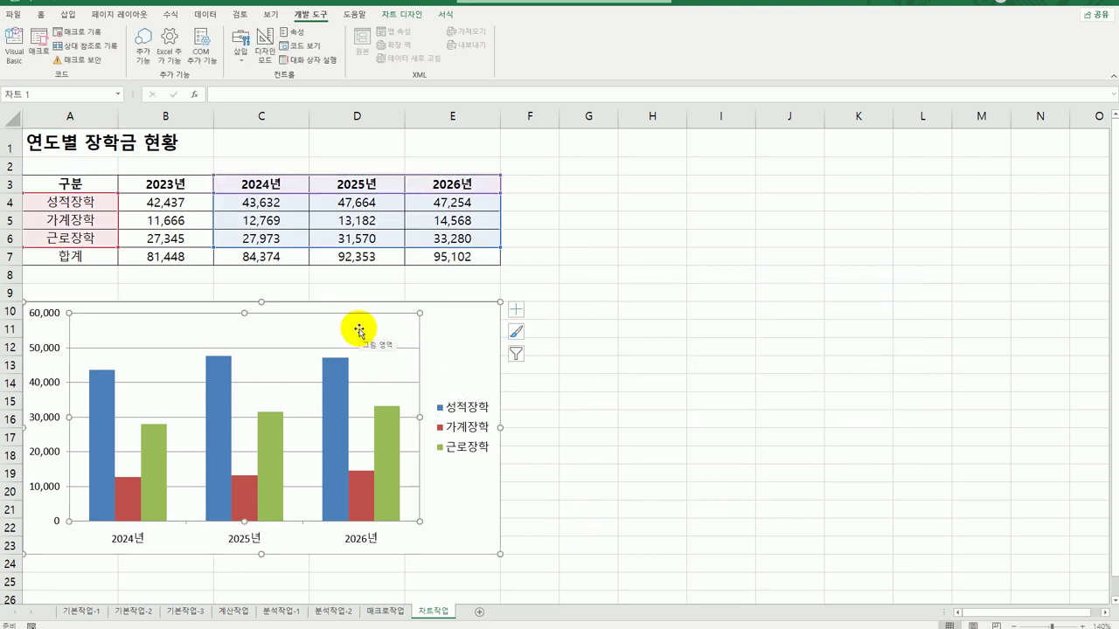
# Step: Change the chart type to stacked column (누적 세로 막대형)
pyautogui.rightClick(359, 331)
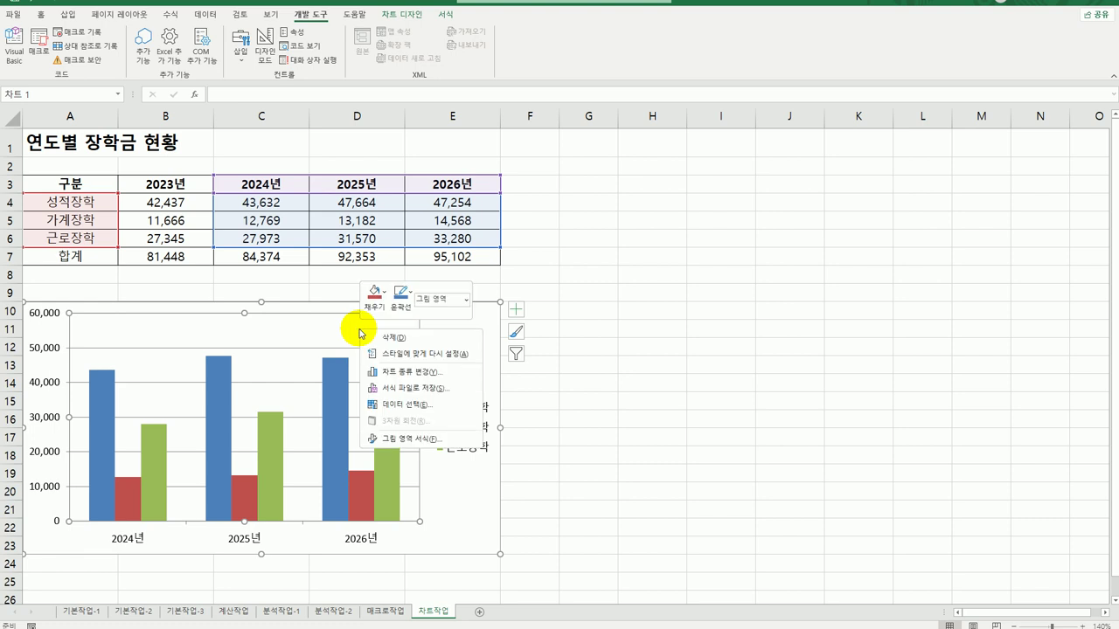
pyautogui.click(446, 376)
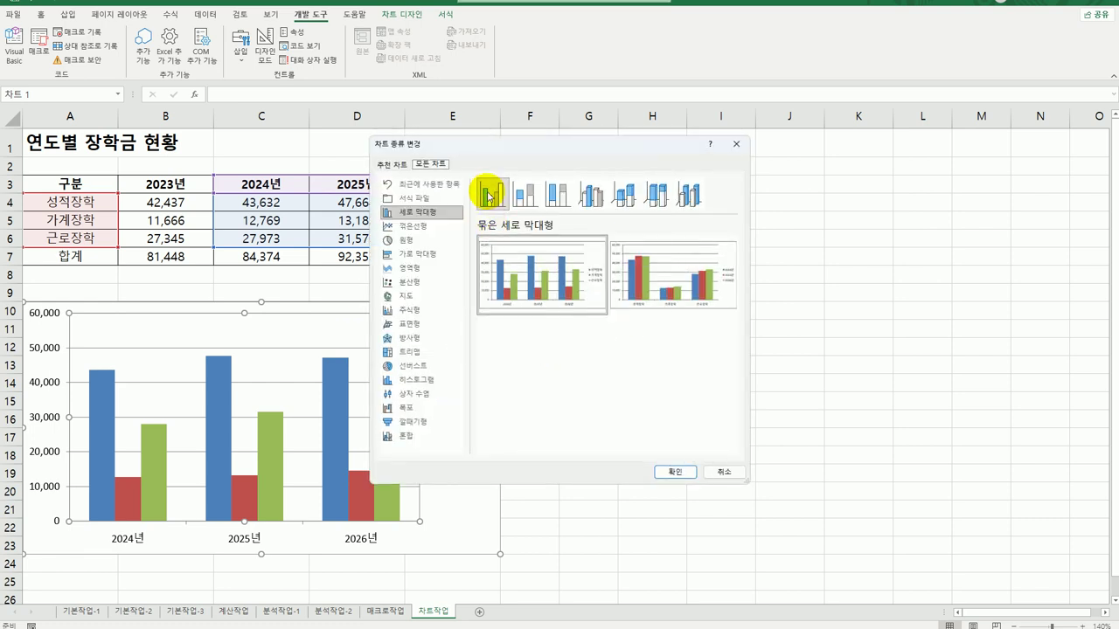
pyautogui.click(522, 202)
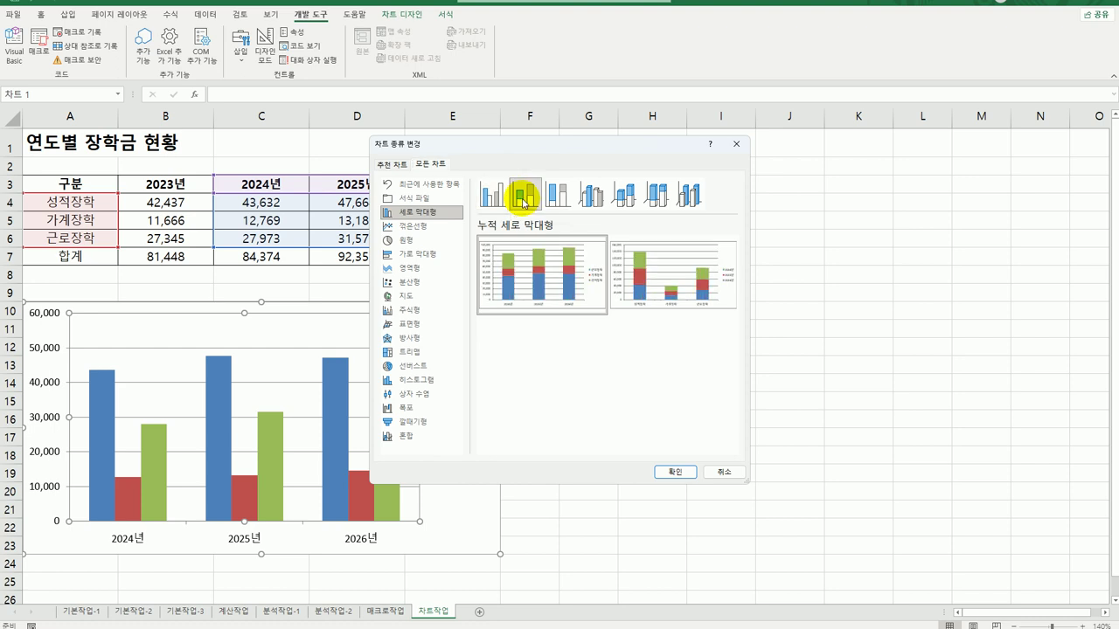
pyautogui.click(671, 471)
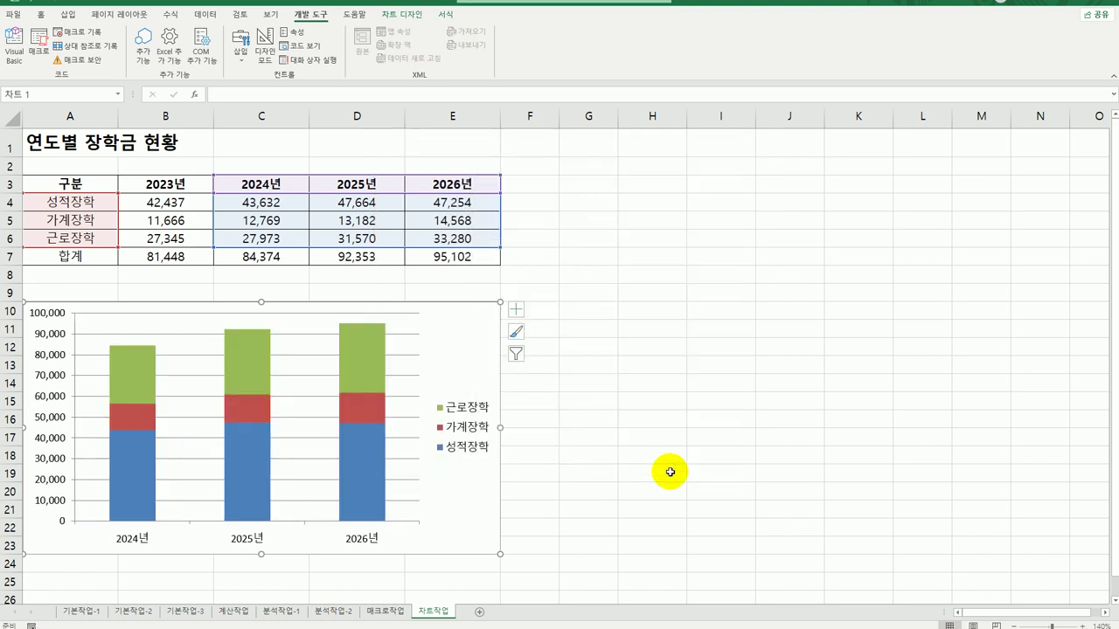
# Step: Add a chart title and link it to cell A1 of the 차트작업 sheet
pyautogui.click(516, 309)
pyautogui.click(569, 349)
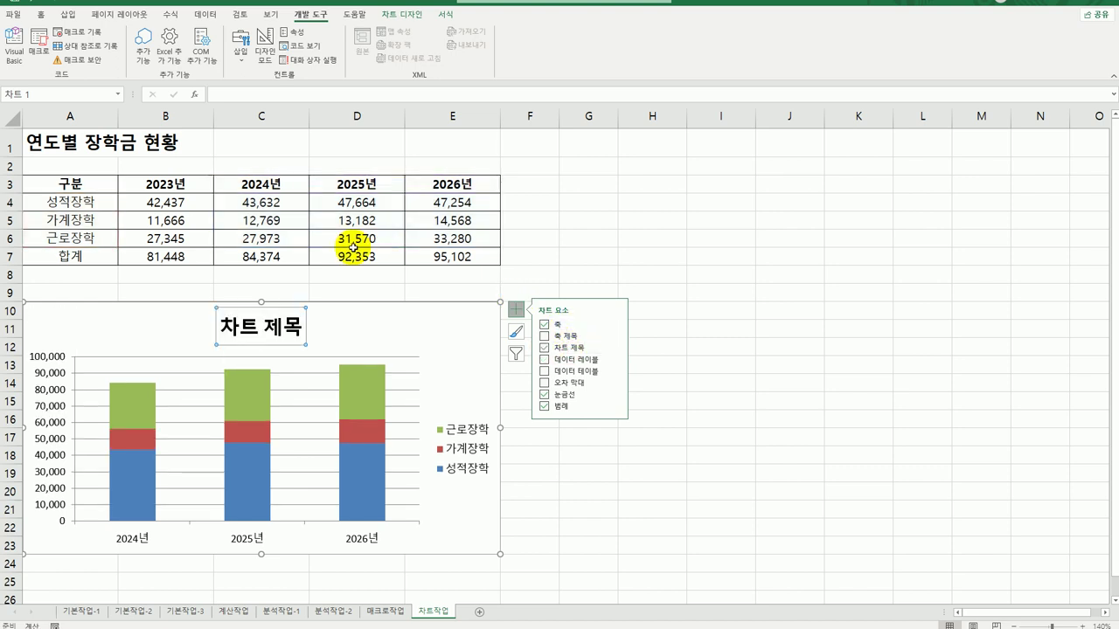
pyautogui.click(227, 94)
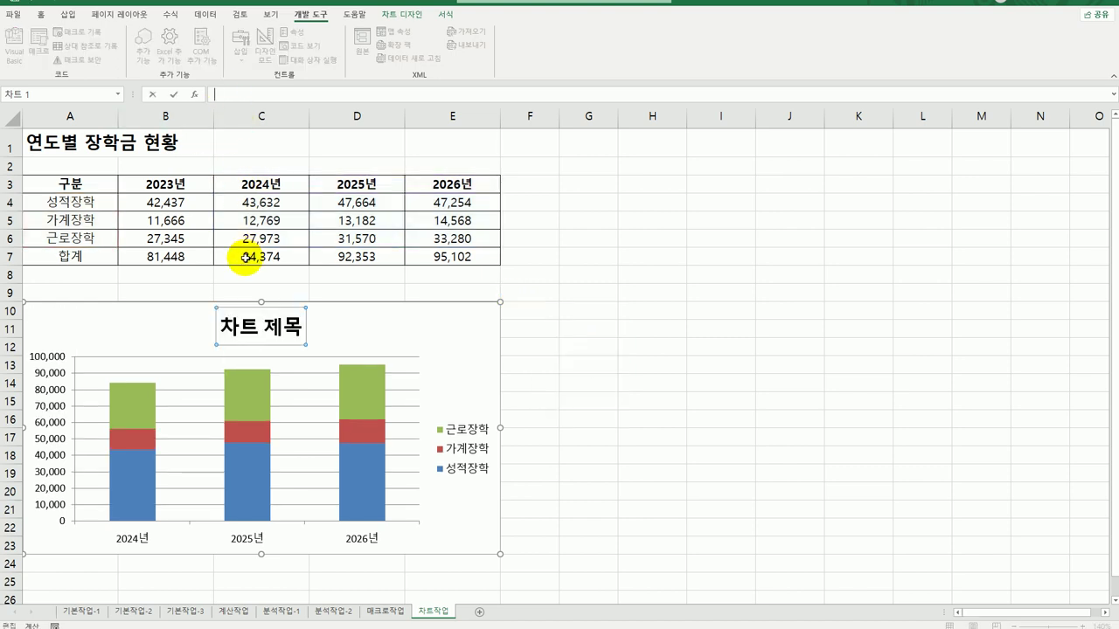
pyautogui.click(53, 147)
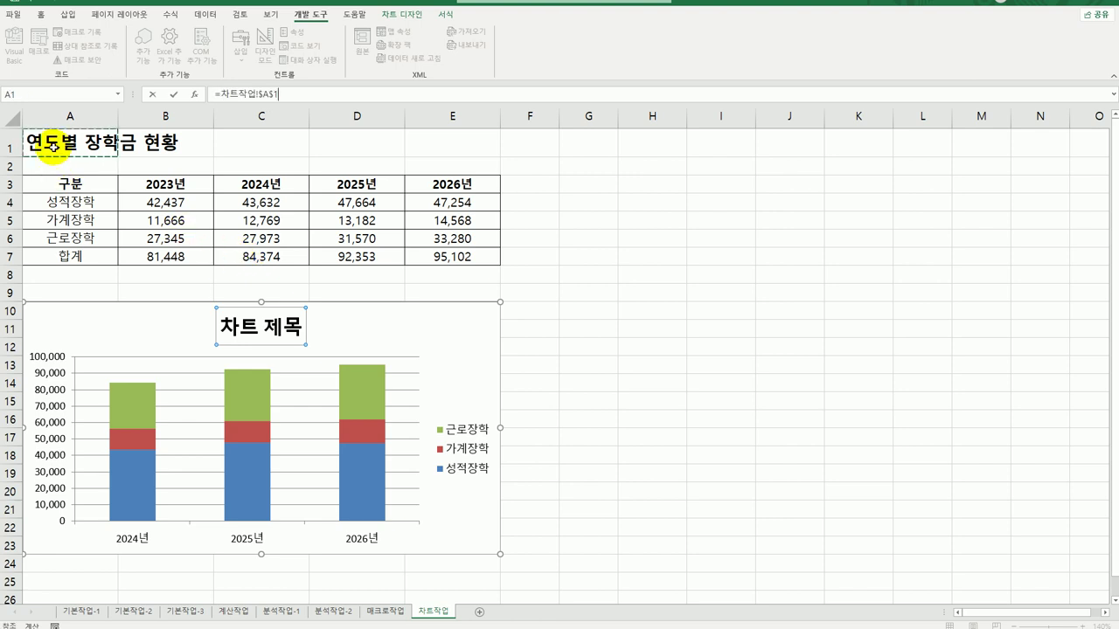
pyautogui.press('Return')
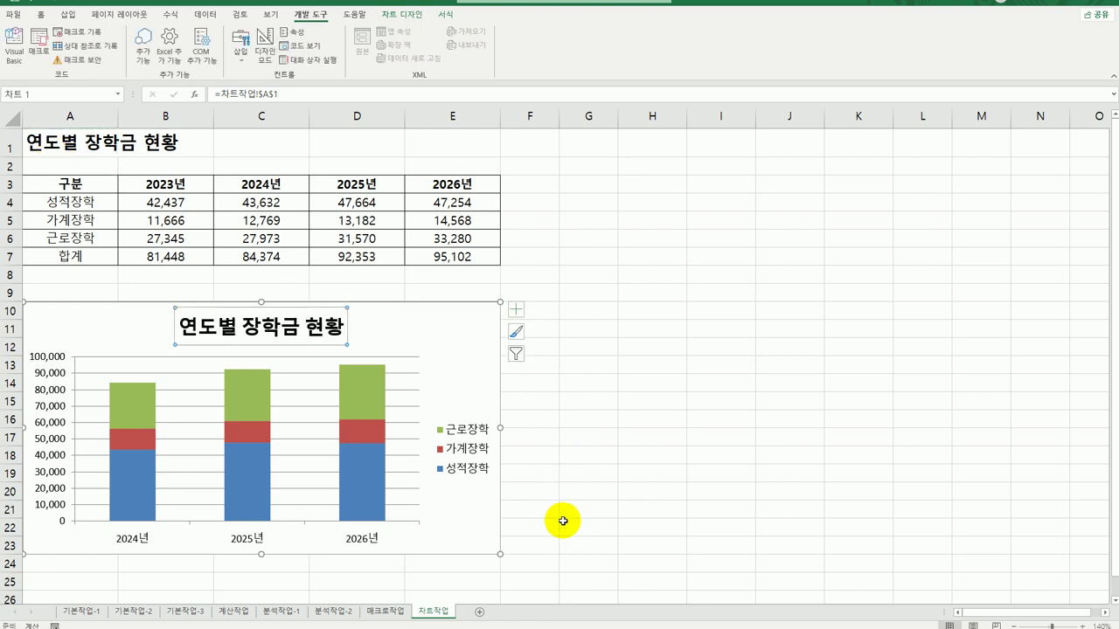
# Step: Add data labels to the 근로장학 series, positioned at the inside end (안쪽 끝에)
pyautogui.click(361, 491)
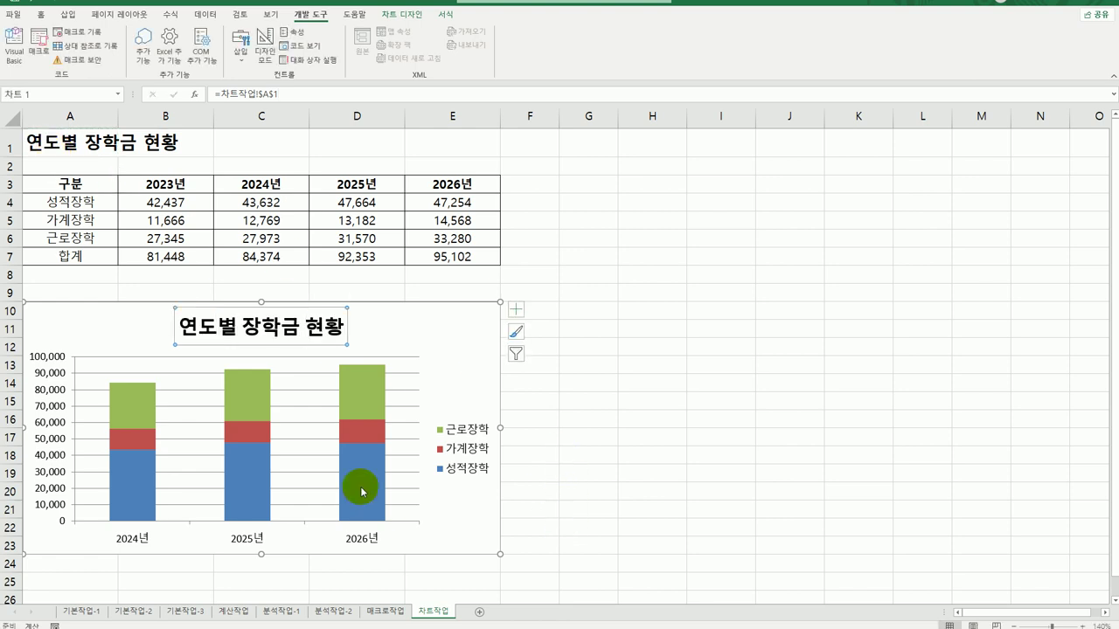
pyautogui.click(248, 398)
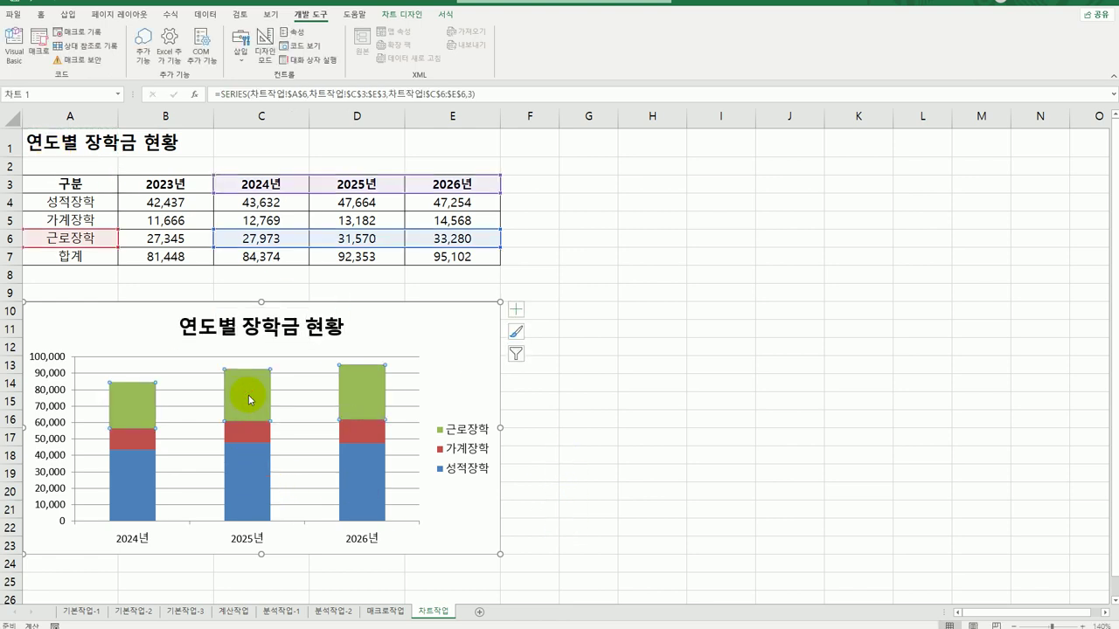
pyautogui.click(516, 309)
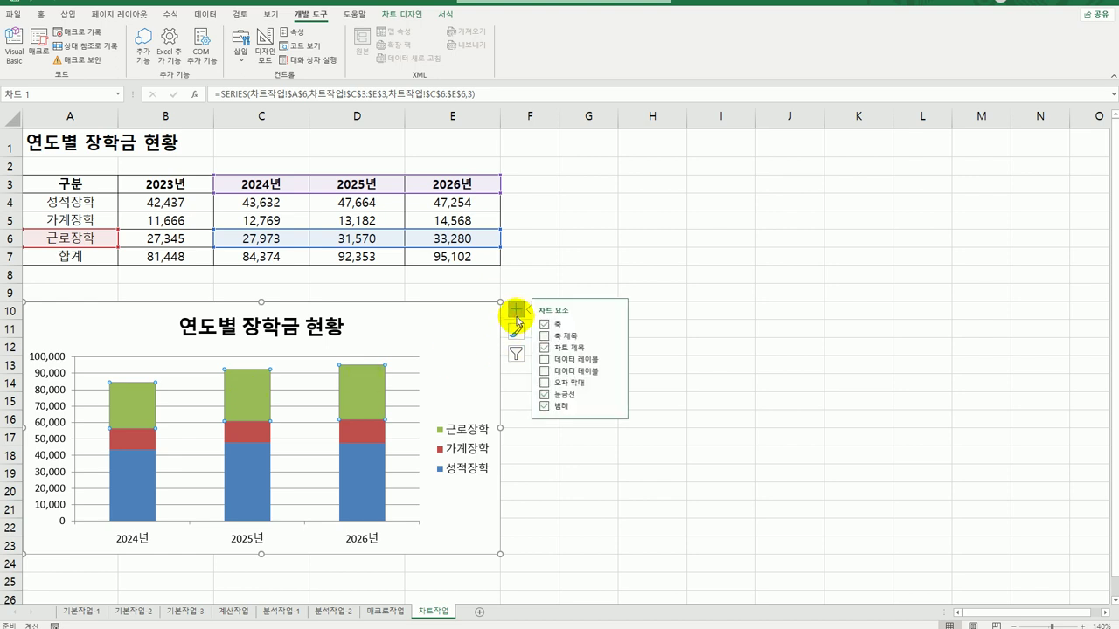
pyautogui.click(614, 359)
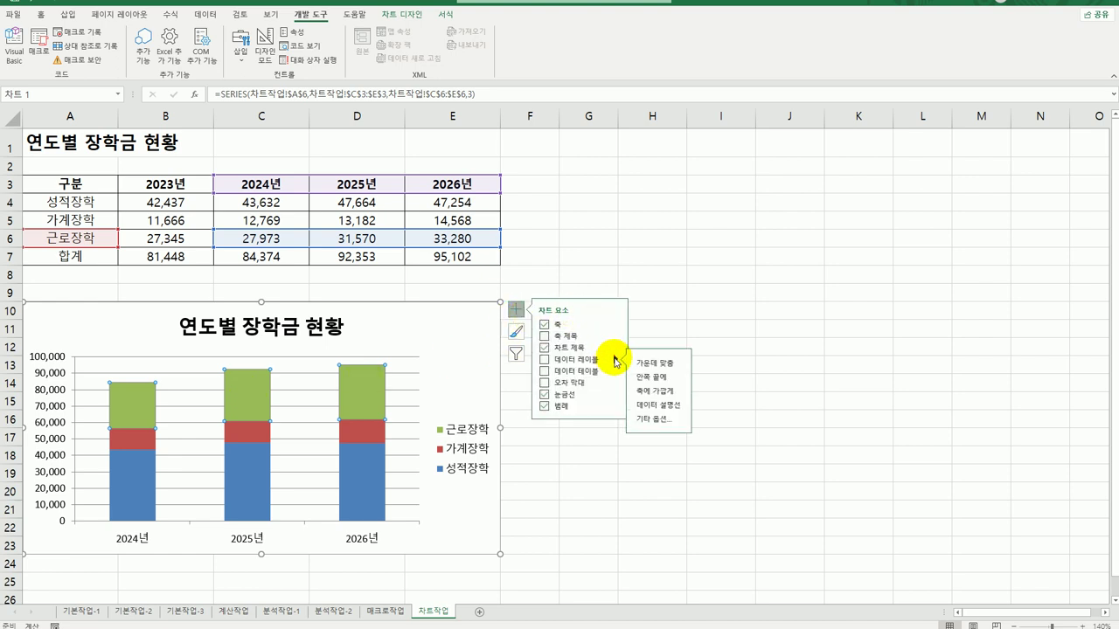
pyautogui.click(673, 379)
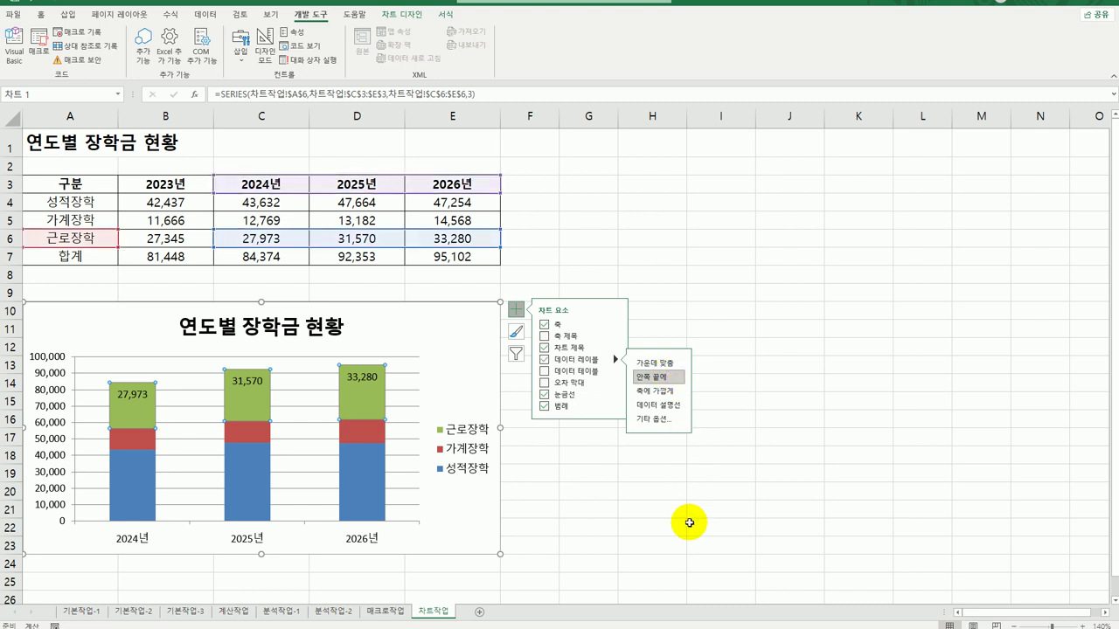
# Step: Give the chart area border rounded corners (둥근 모서리) and deselect the chart
pyautogui.click(457, 327)
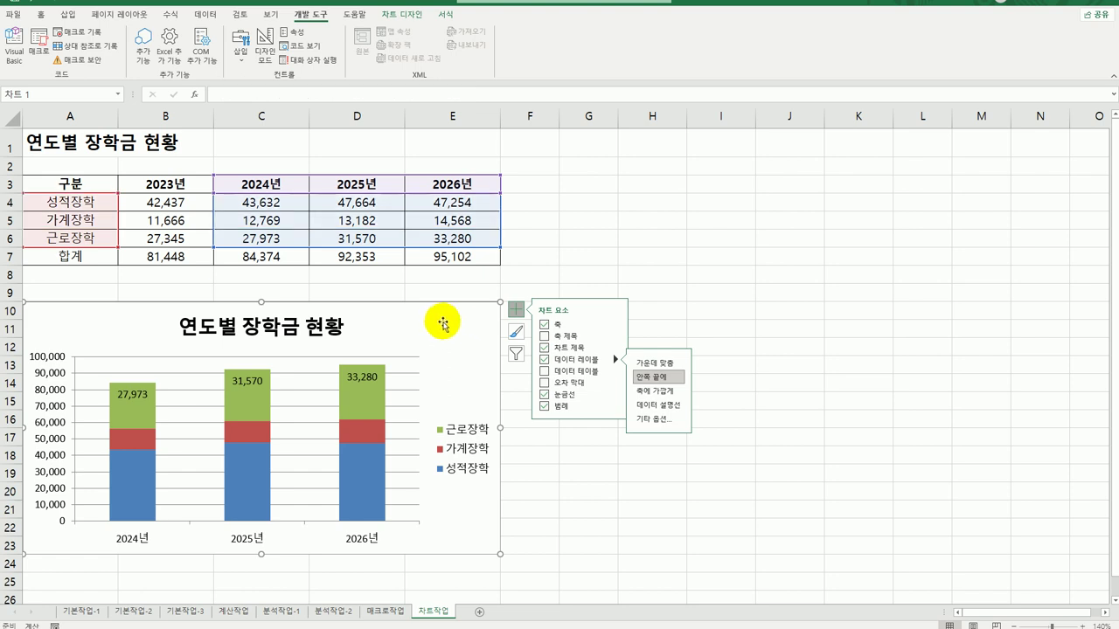
pyautogui.rightClick(443, 323)
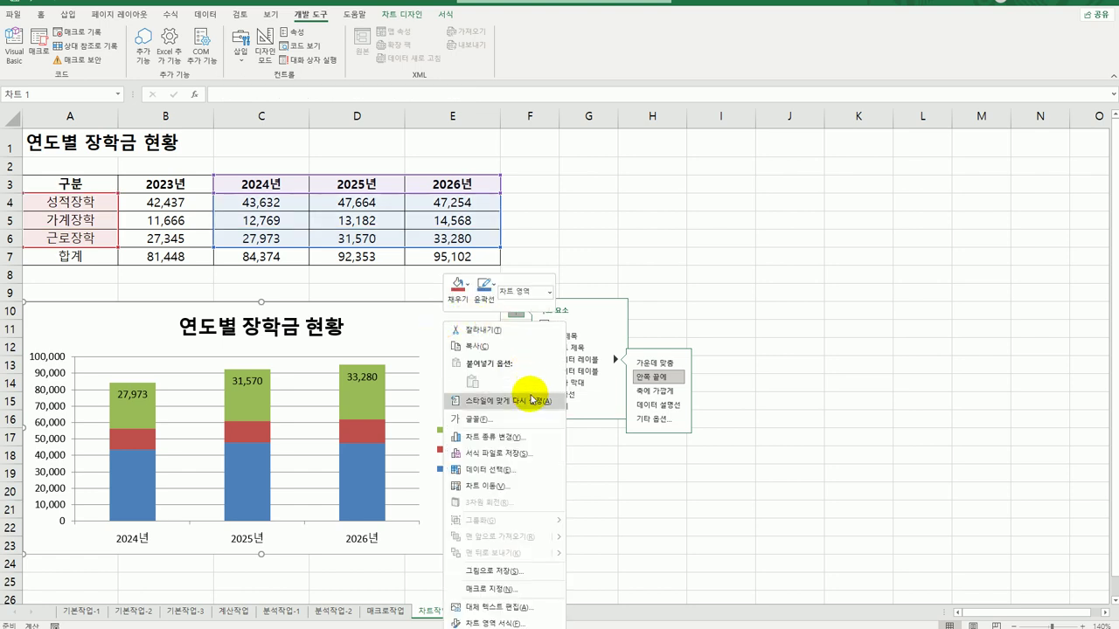
pyautogui.click(507, 623)
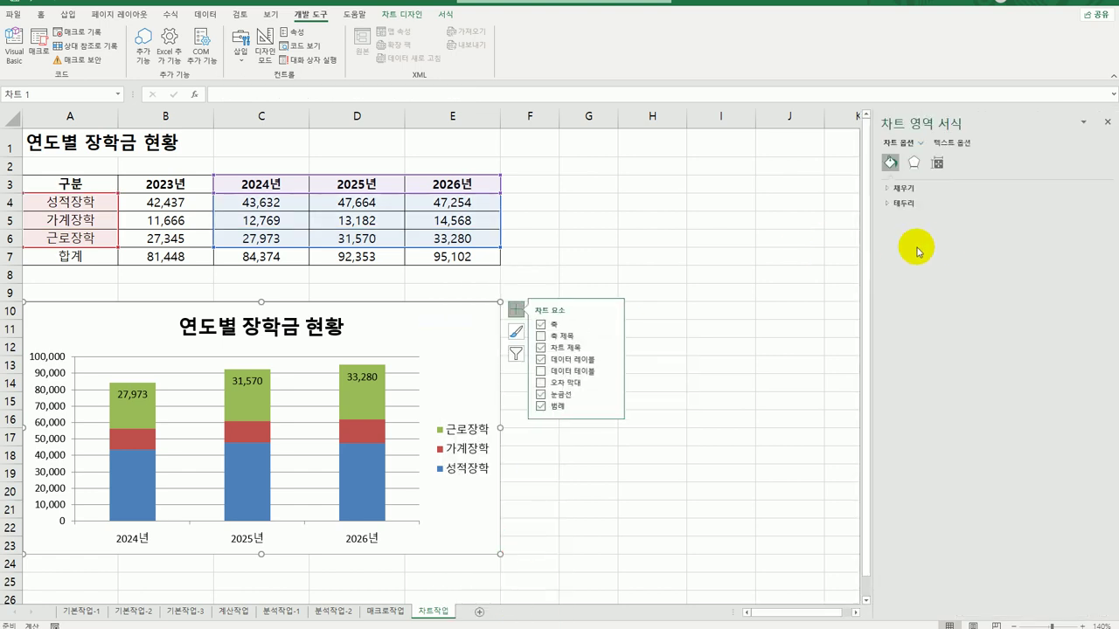
pyautogui.click(913, 206)
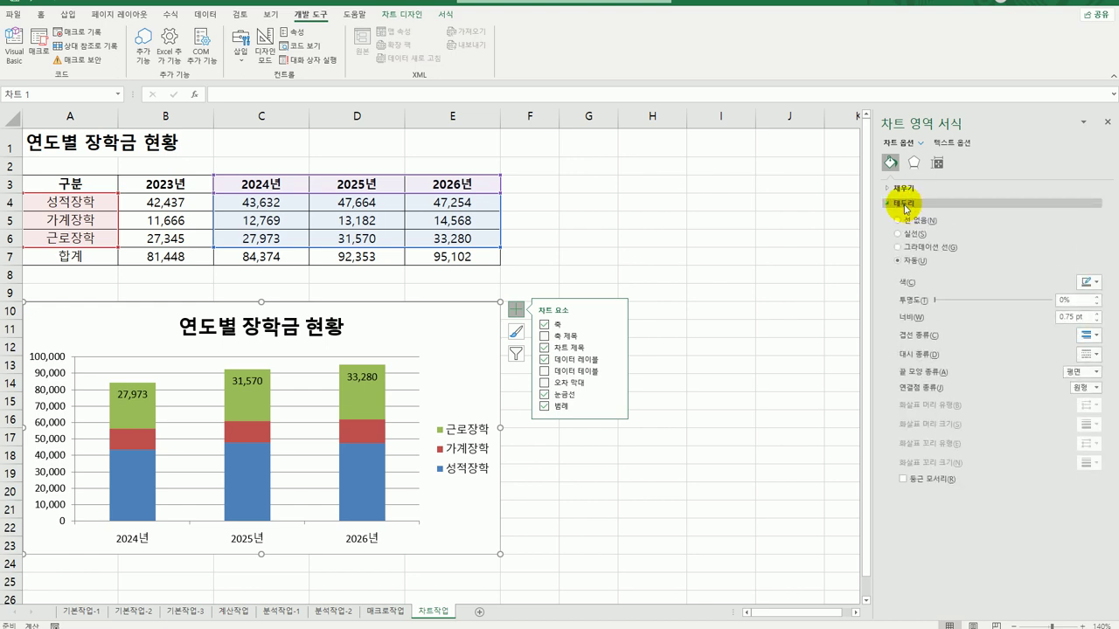
pyautogui.click(903, 479)
pyautogui.click(731, 524)
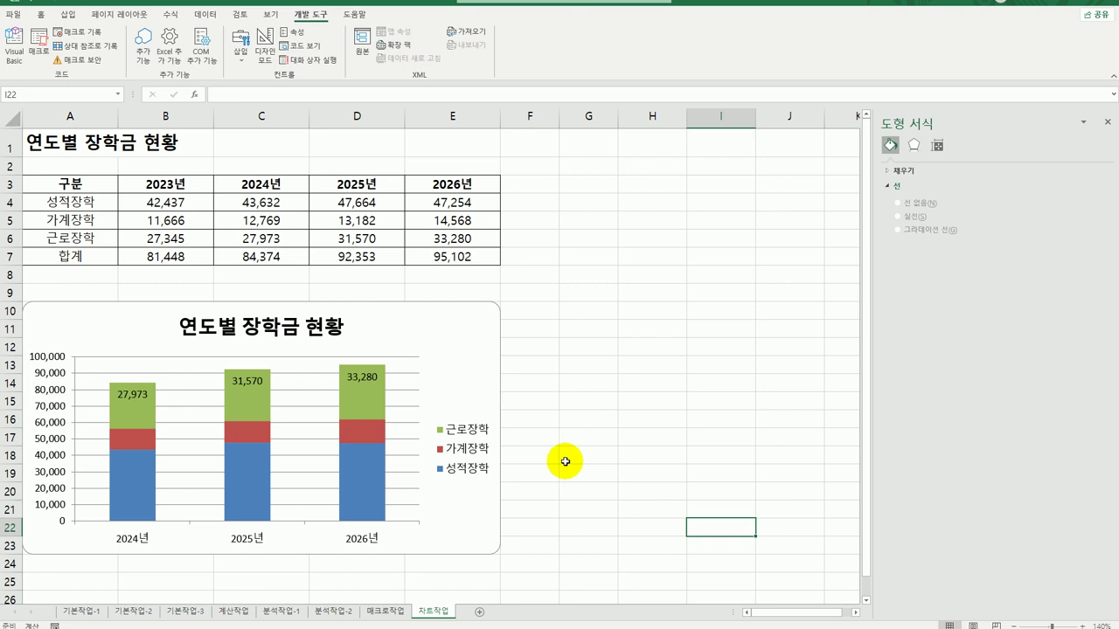
pyautogui.click(565, 461)
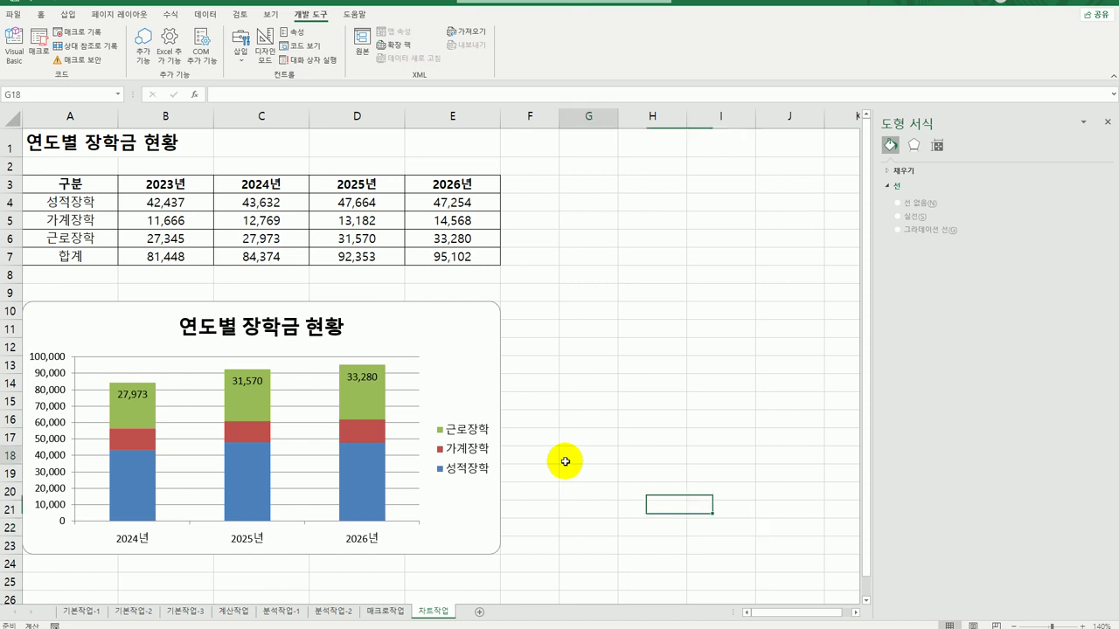